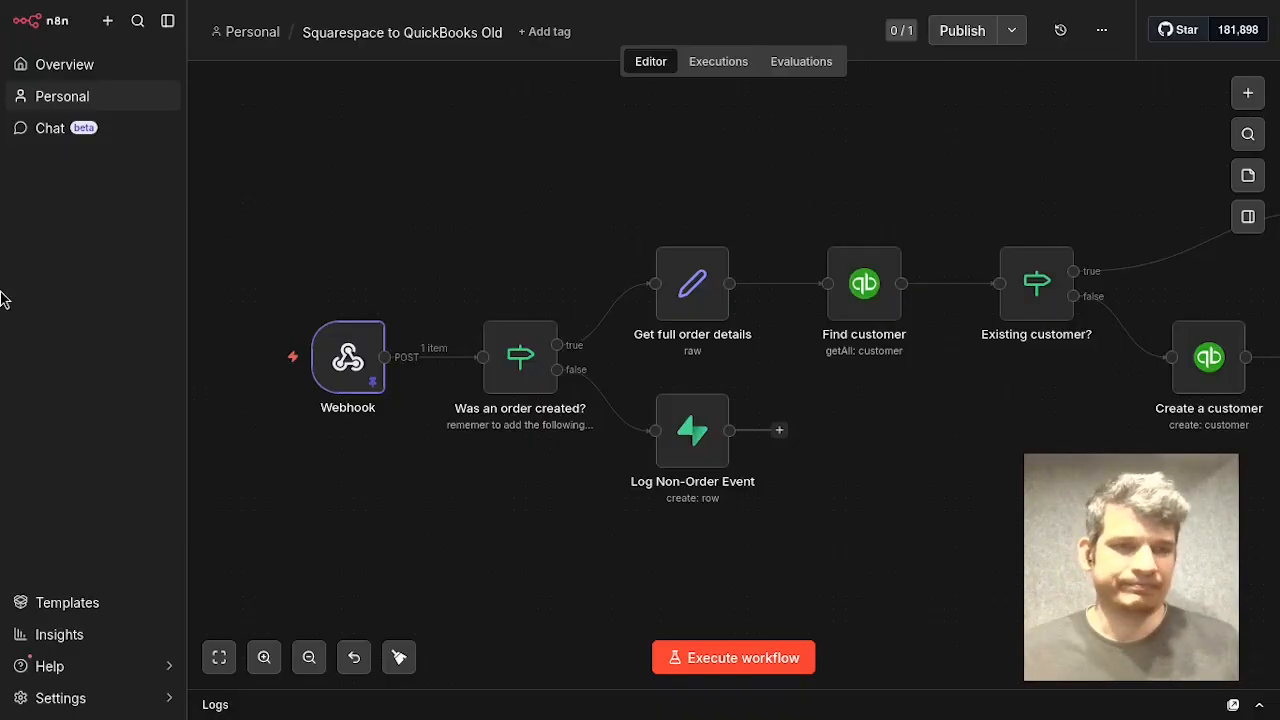
# Look over the Squarespace site, the Supabase order_logs table and the QuickBooks sales transactions, and return to the n8n workflow.
pyautogui.moveTo(3, 300)
pyautogui.click(110, 167)
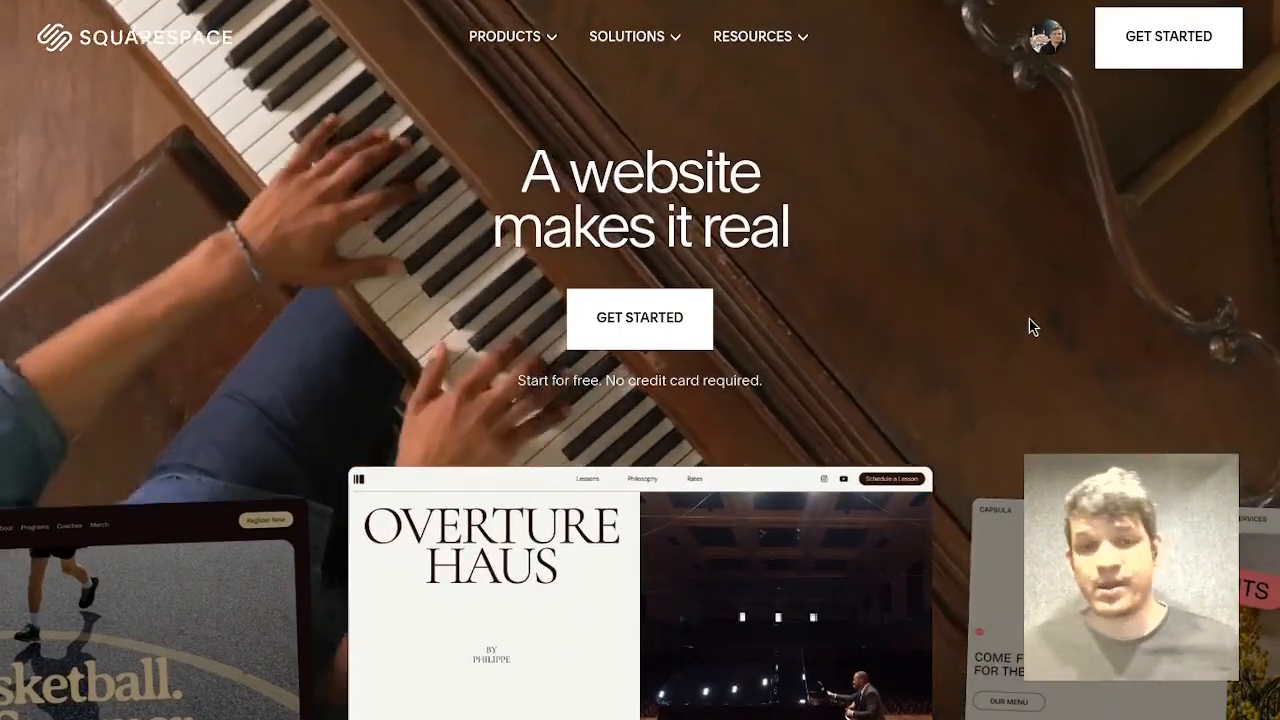
pyautogui.moveTo(2, 303)
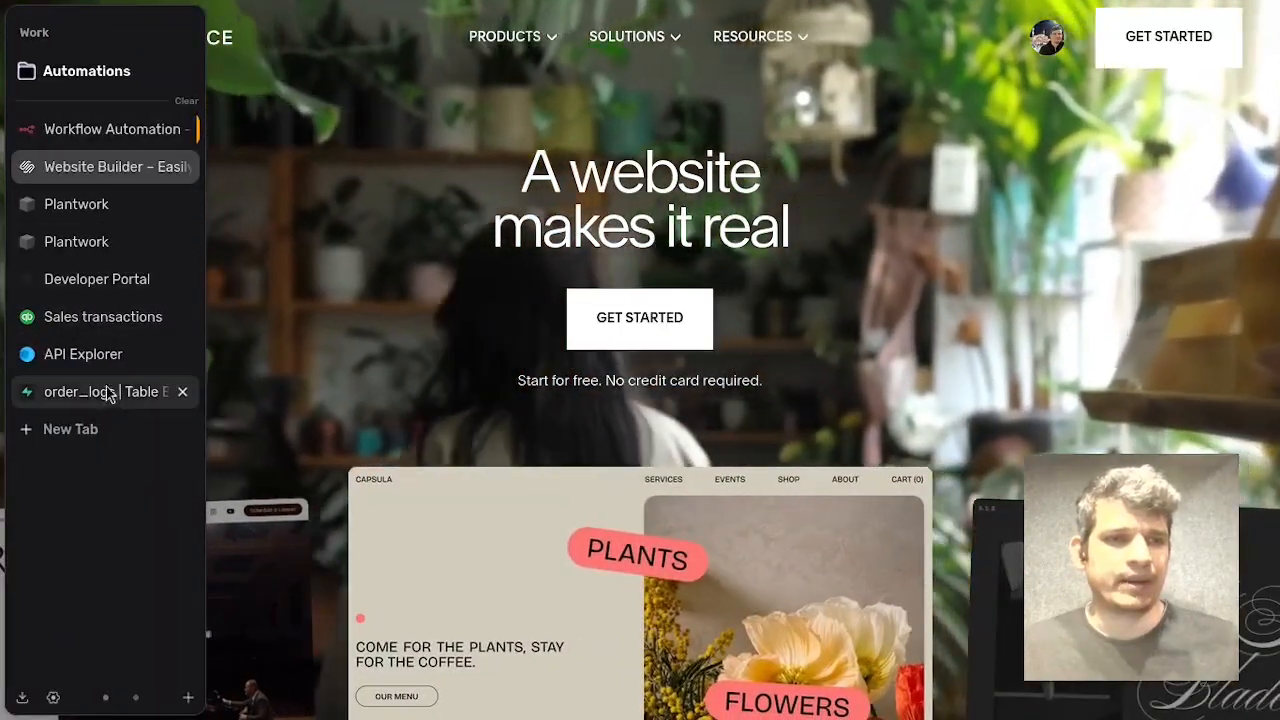
pyautogui.click(103, 394)
pyautogui.click(100, 316)
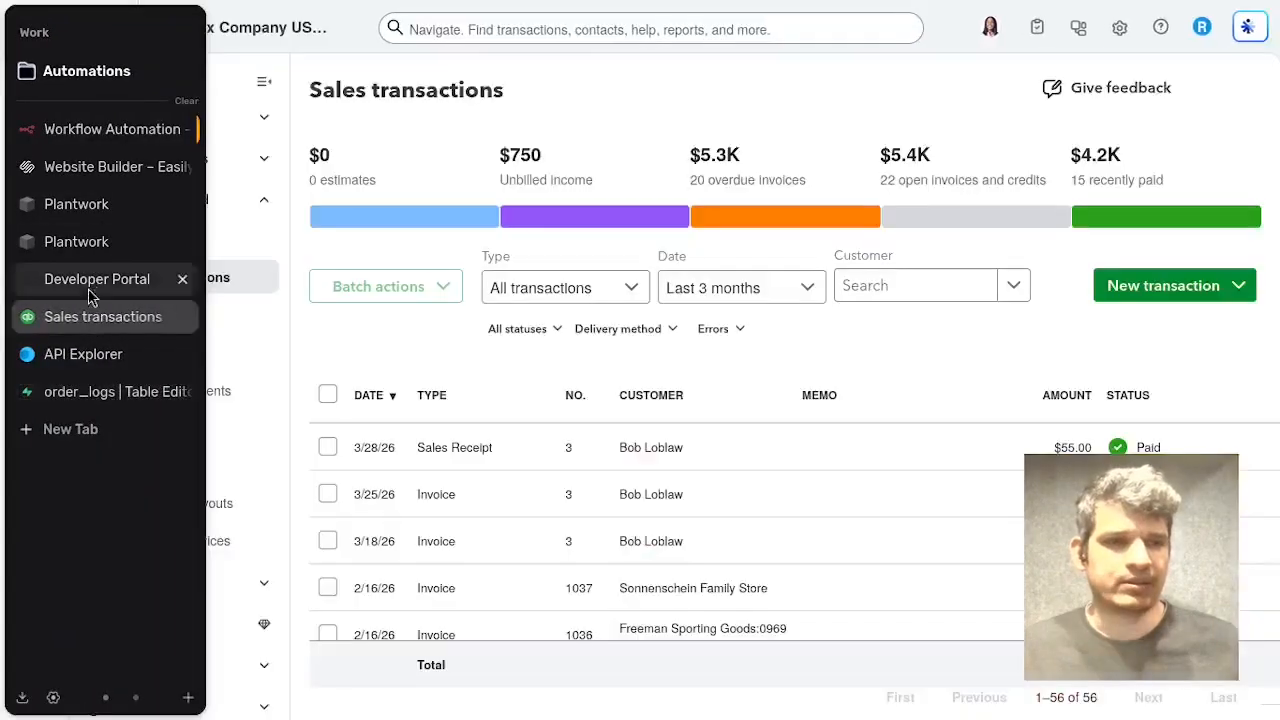
pyautogui.click(100, 204)
pyautogui.click(100, 132)
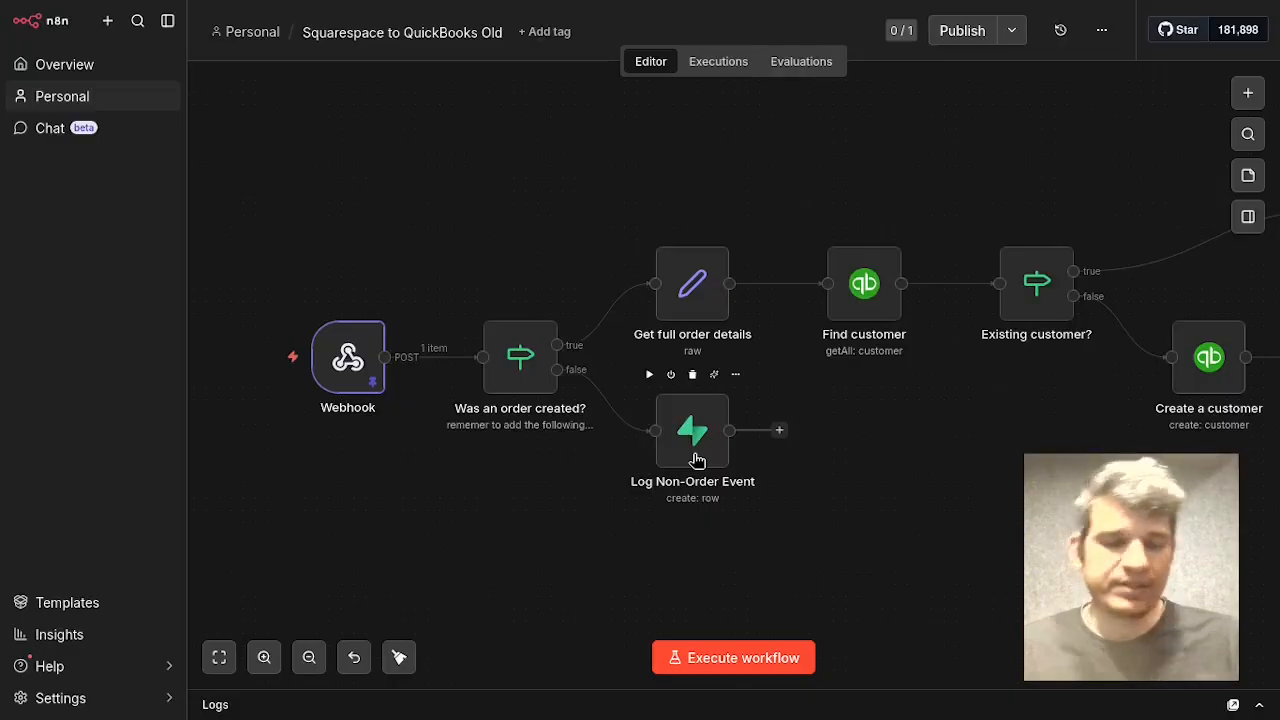
# Switch to Supabase and examine the column definitions of the order_logs table, leaving them unedited.
pyautogui.moveTo(5, 590)
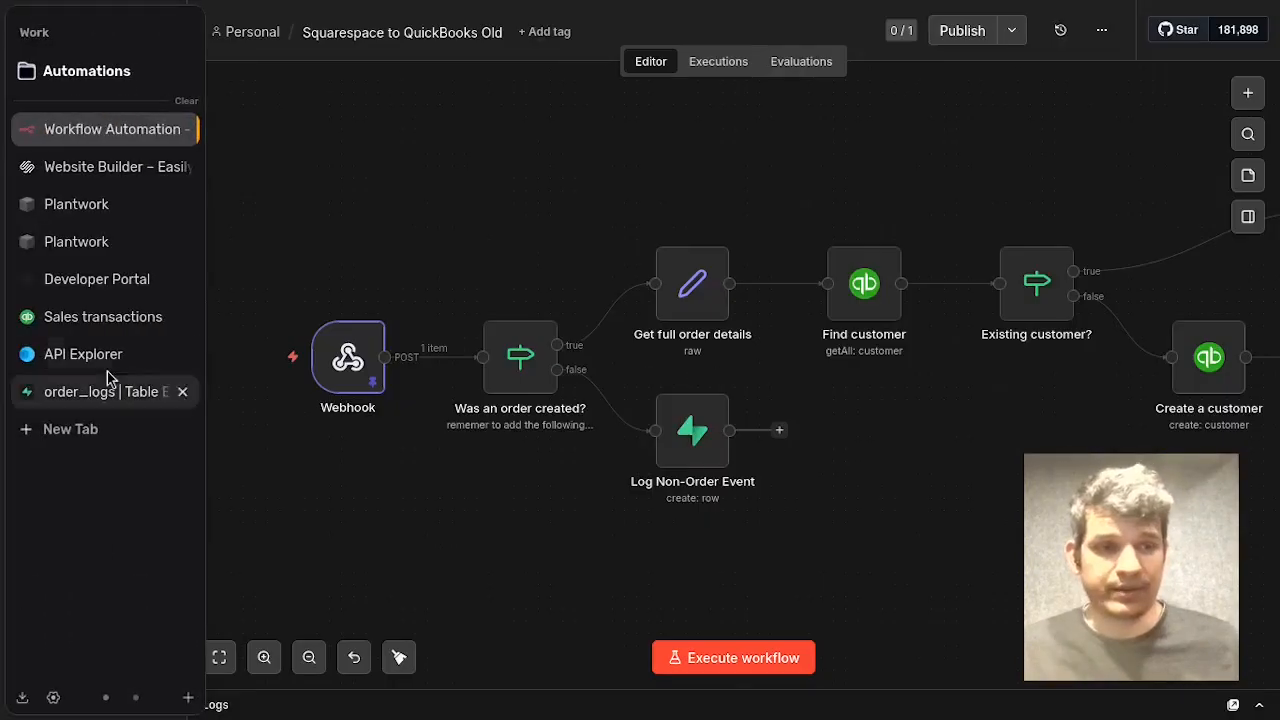
pyautogui.click(108, 392)
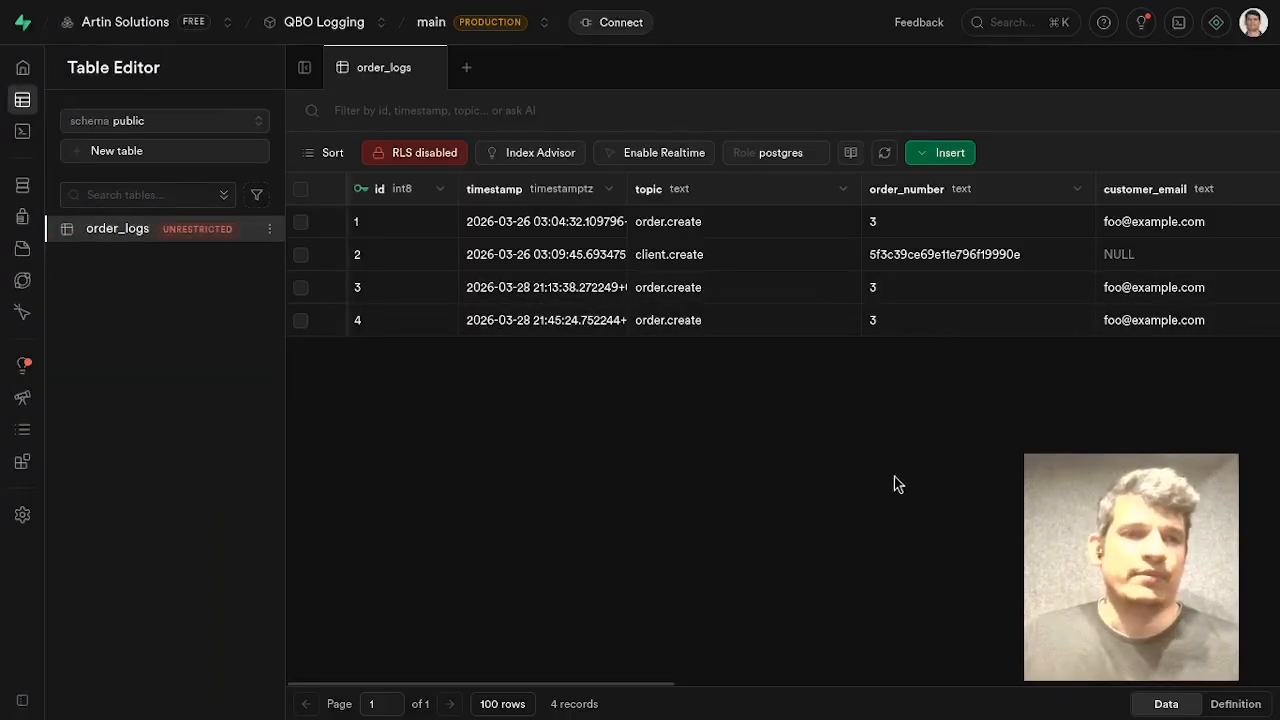
pyautogui.click(269, 229)
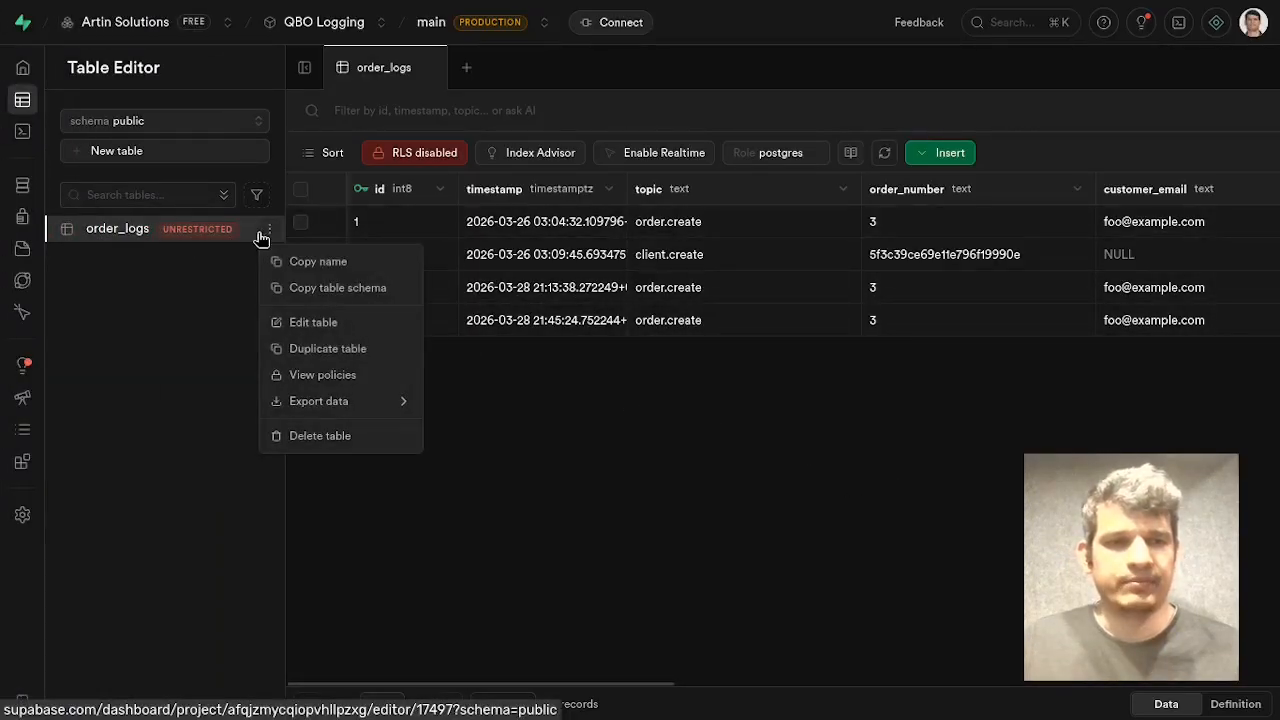
pyautogui.click(337, 323)
pyautogui.scroll(3, 842, 312)
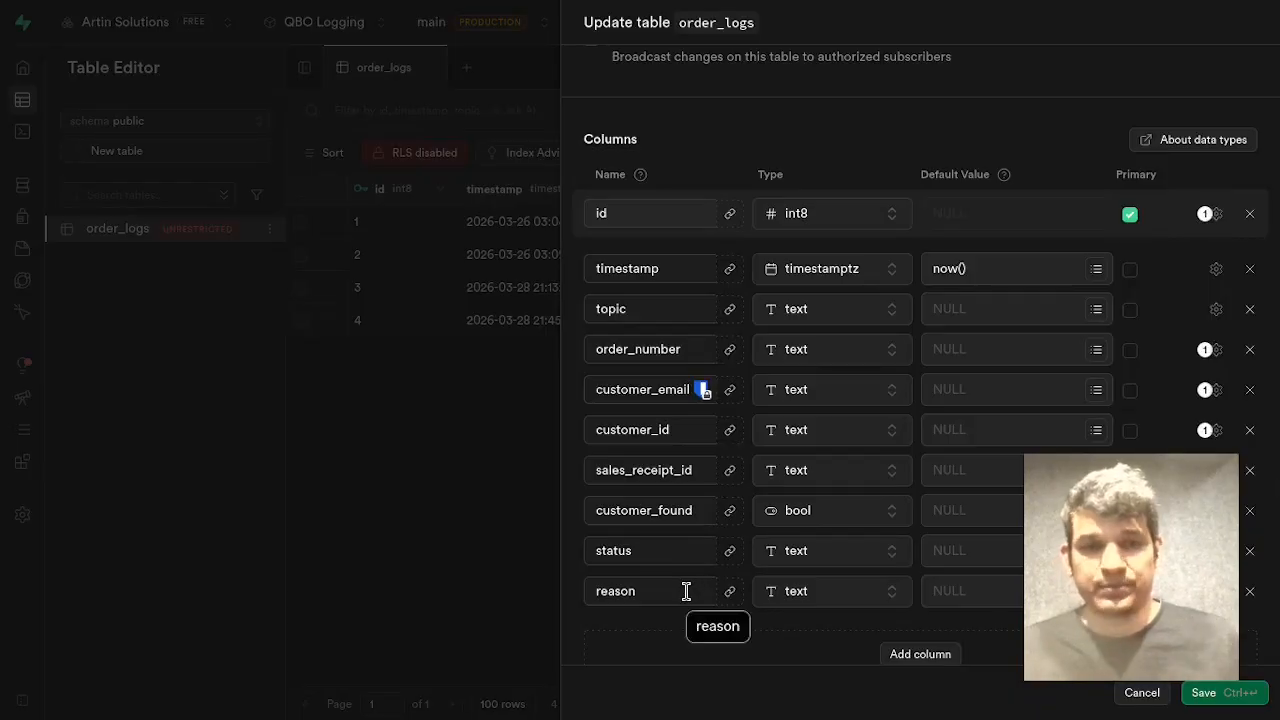
pyautogui.click(414, 557)
# Review the Squarespace home page, the plan comparison and the draft invoice, and return to the n8n workflow.
pyautogui.moveTo(8, 410)
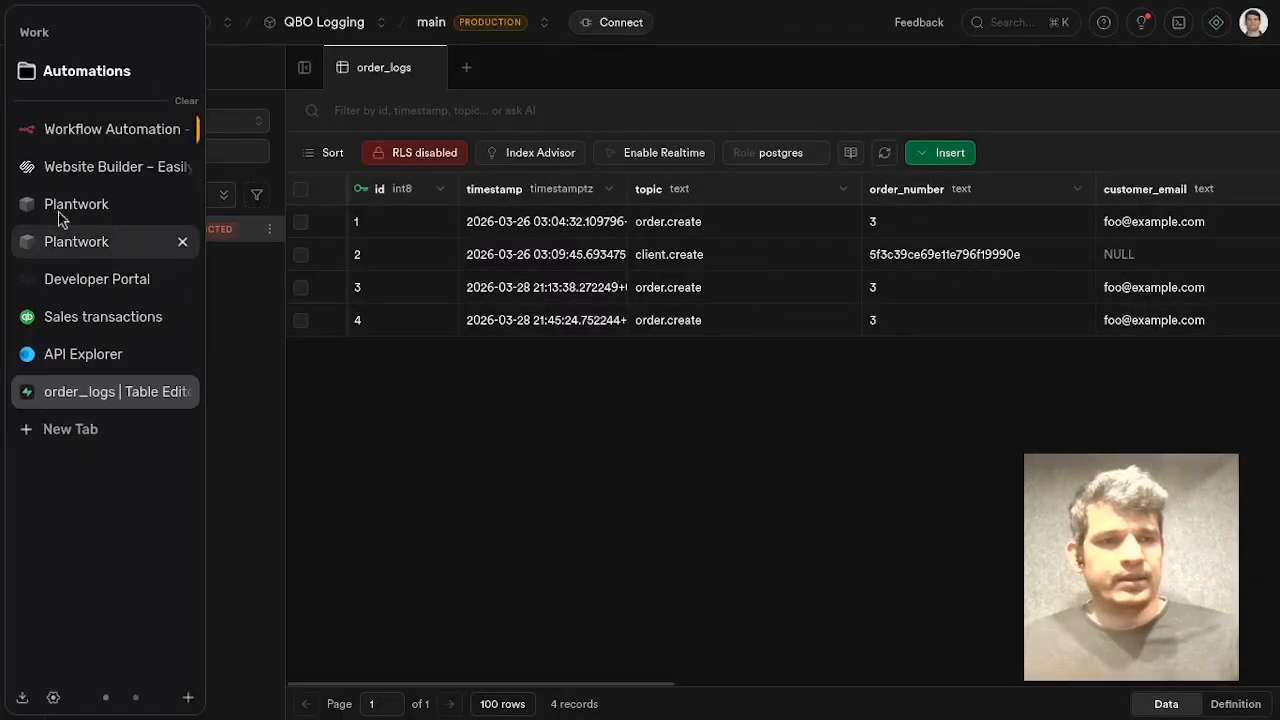
pyautogui.click(90, 170)
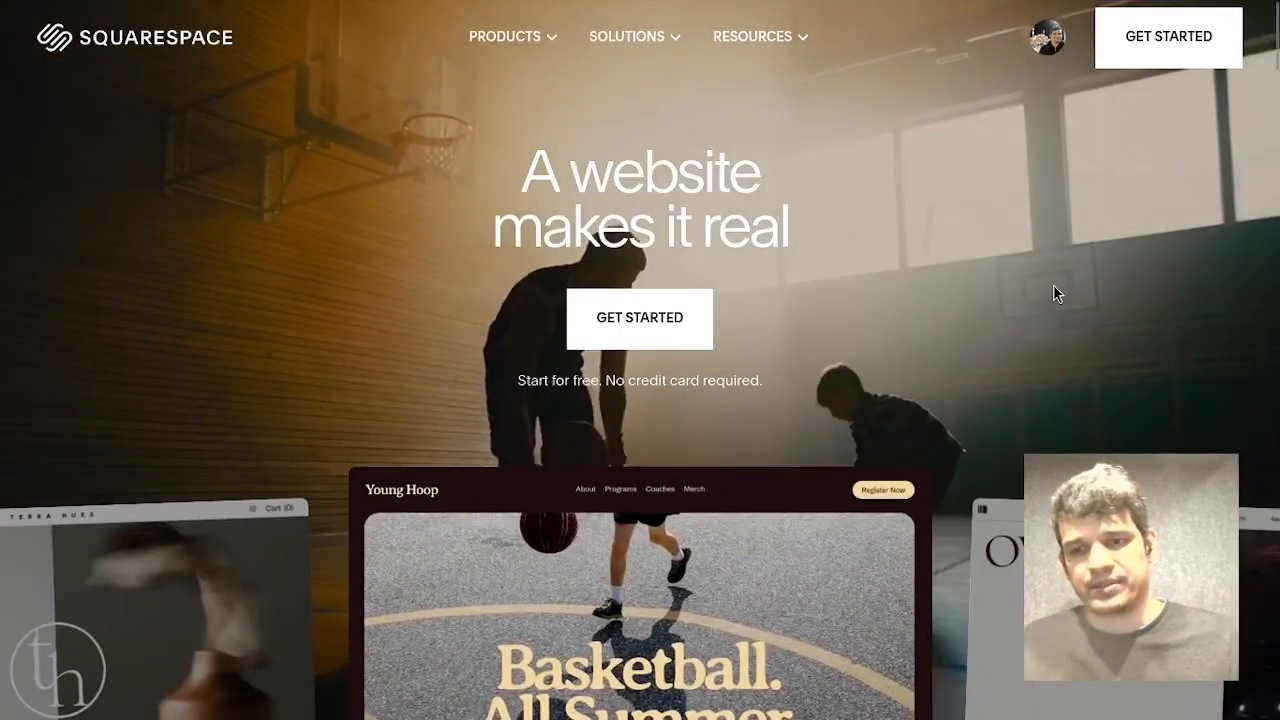
pyautogui.moveTo(5, 270)
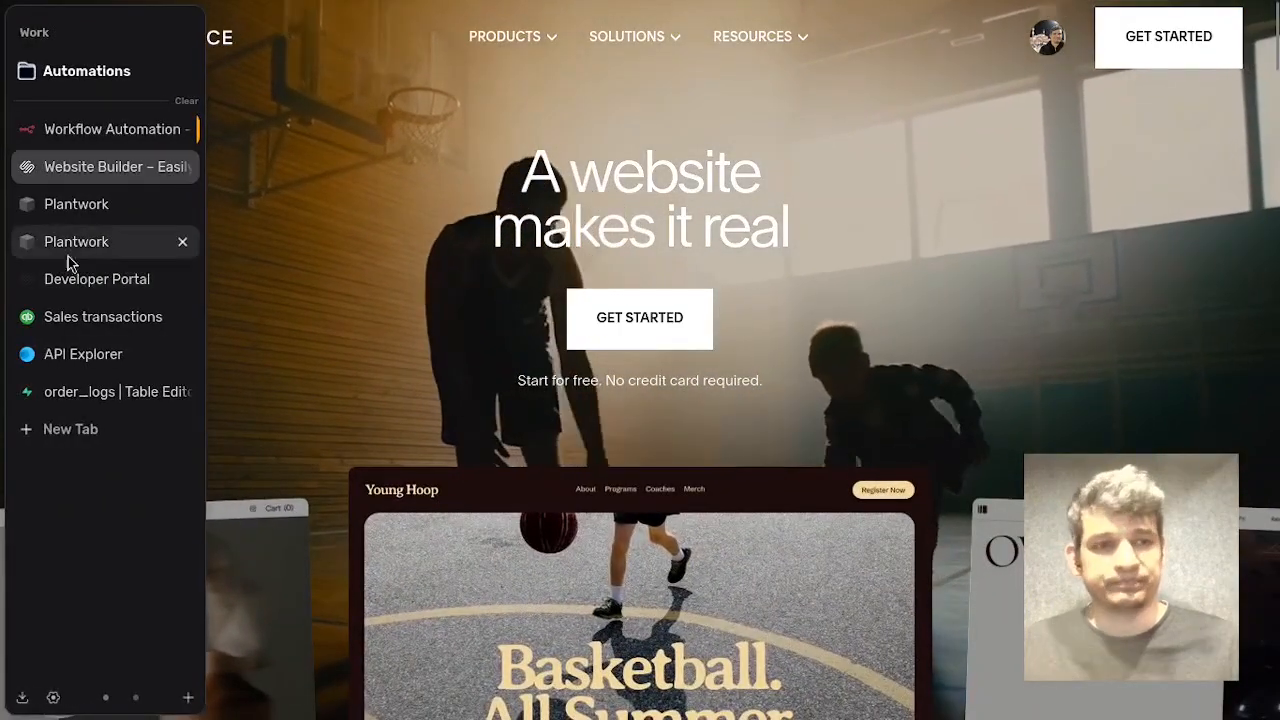
pyautogui.click(104, 206)
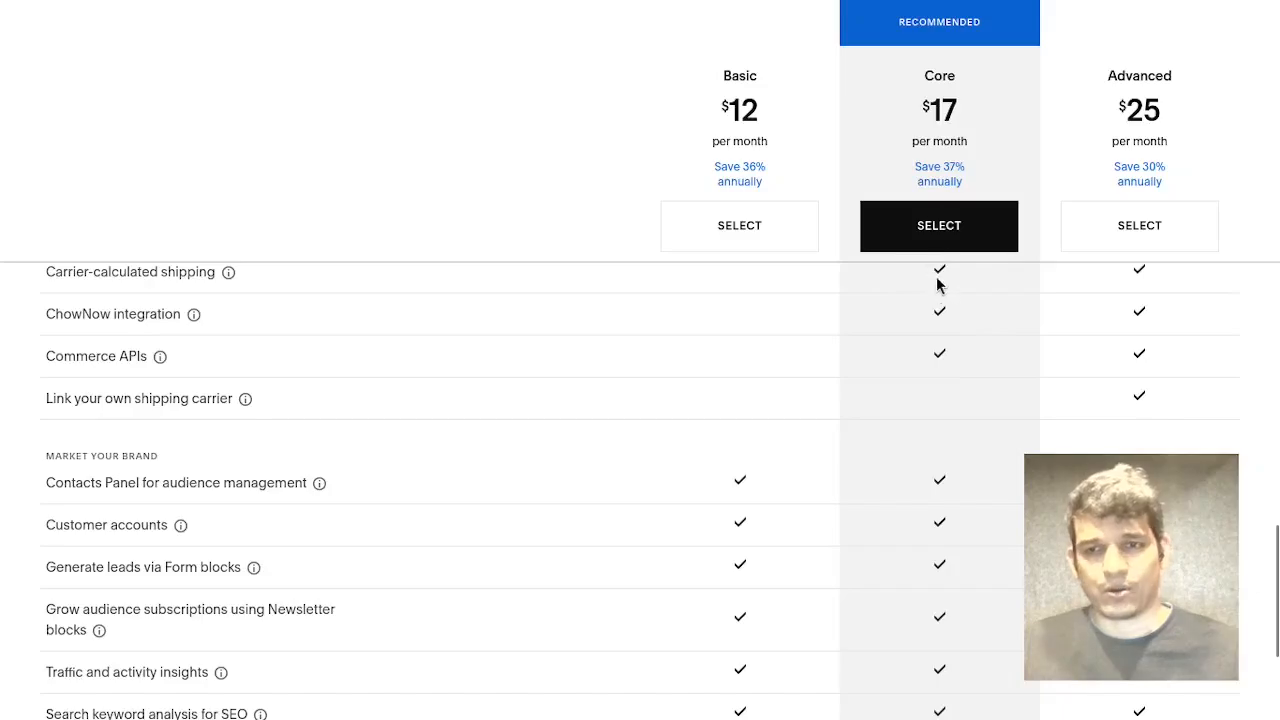
pyautogui.moveTo(34, 371)
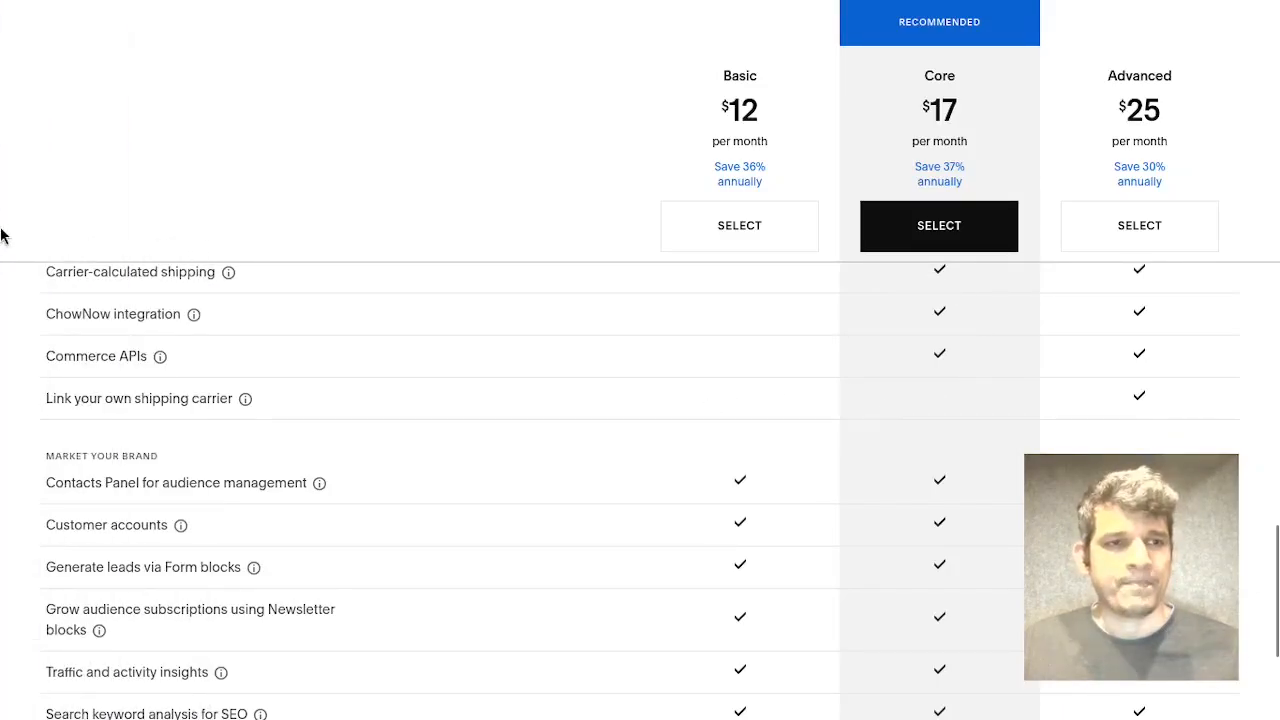
pyautogui.click(74, 243)
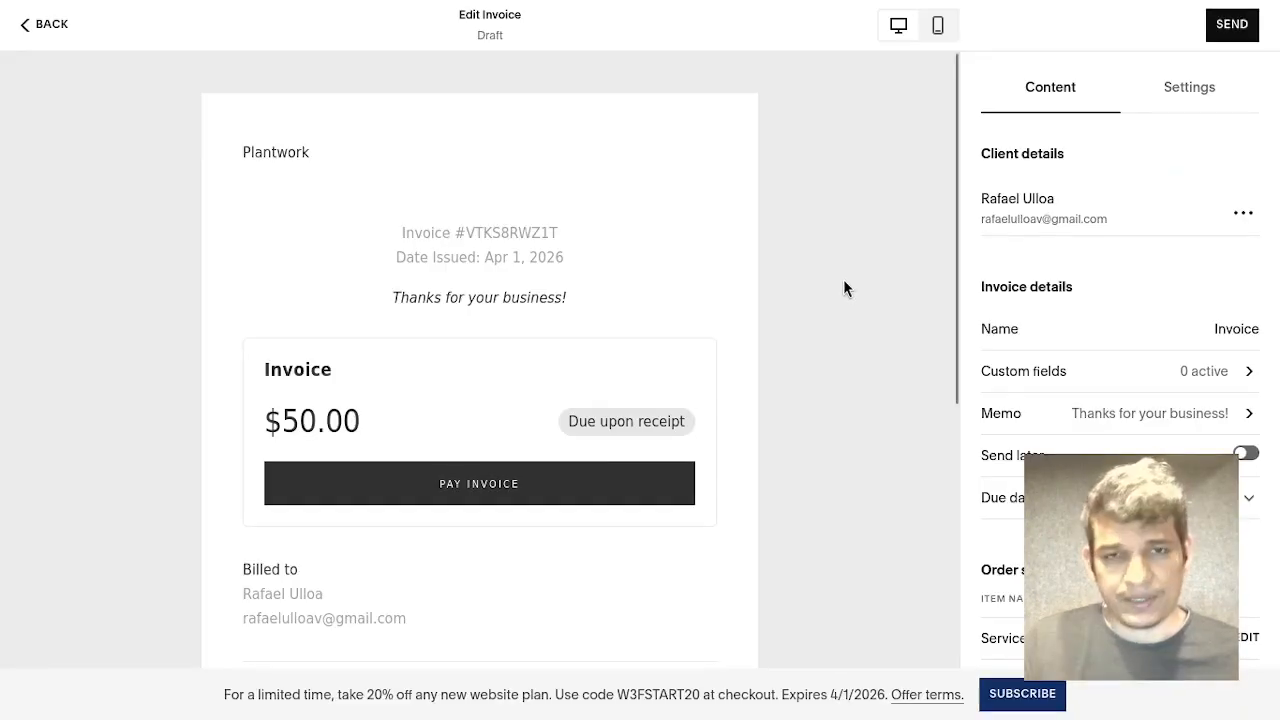
pyautogui.moveTo(4, 280)
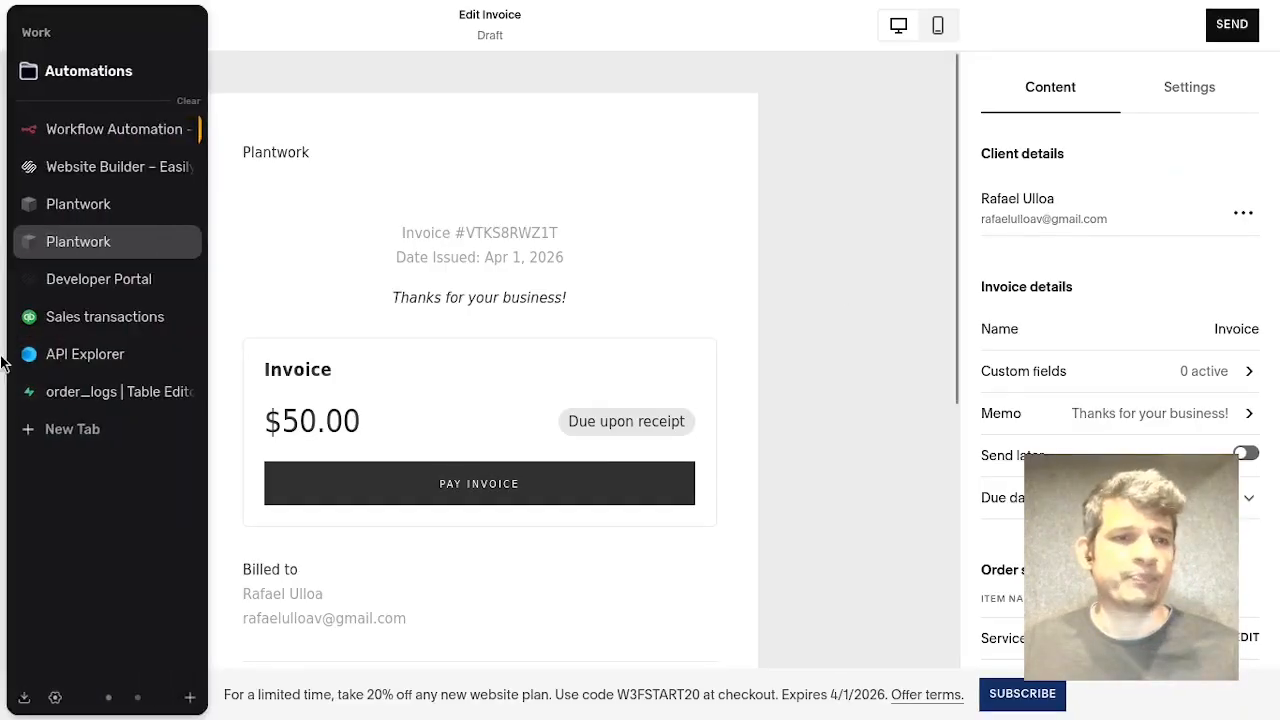
pyautogui.click(95, 133)
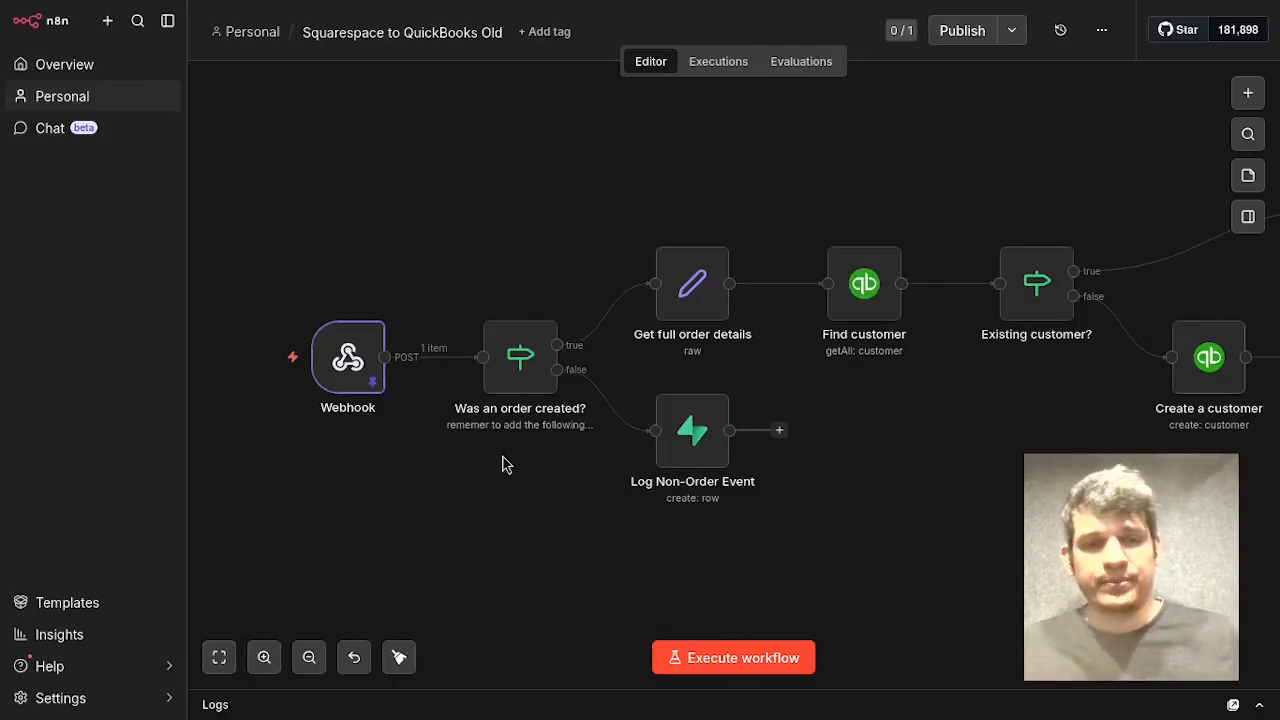
# Switch to the Squarespace developer documentation and examine the orderId field in the Order create webhook's request payload example.
pyautogui.moveTo(3, 375)
pyautogui.click(84, 355)
pyautogui.click(104, 316)
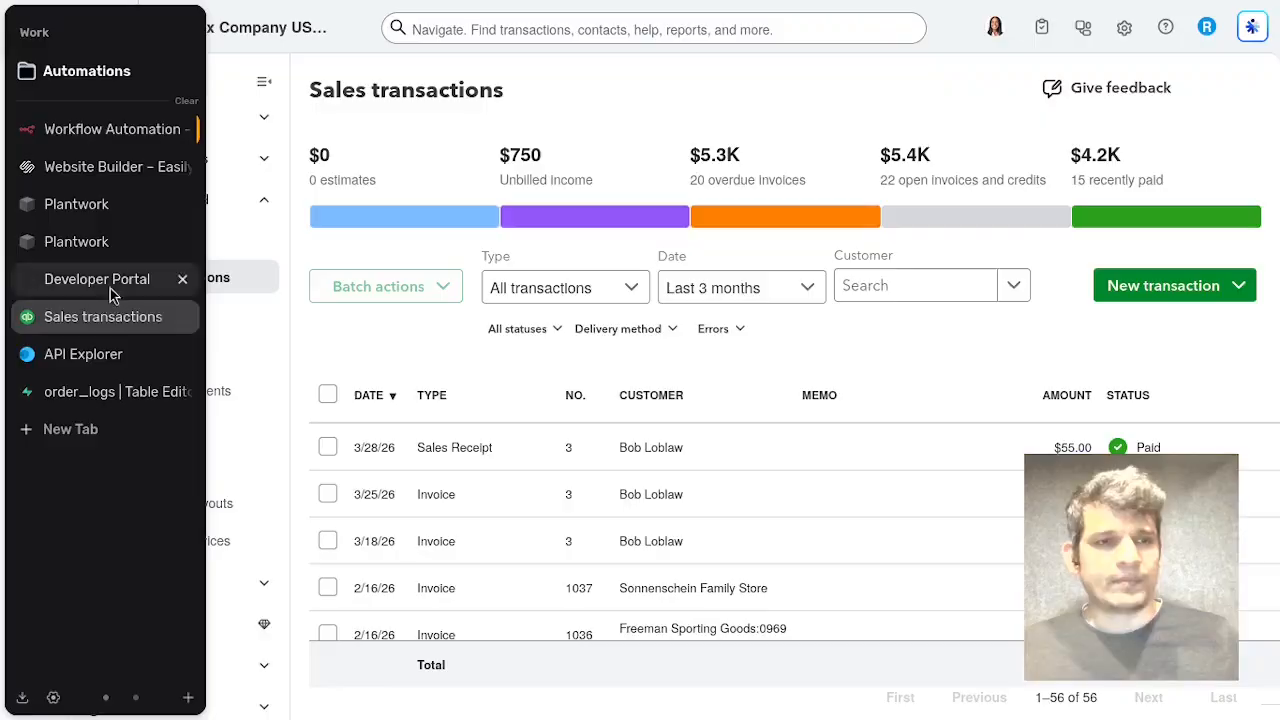
pyautogui.click(106, 282)
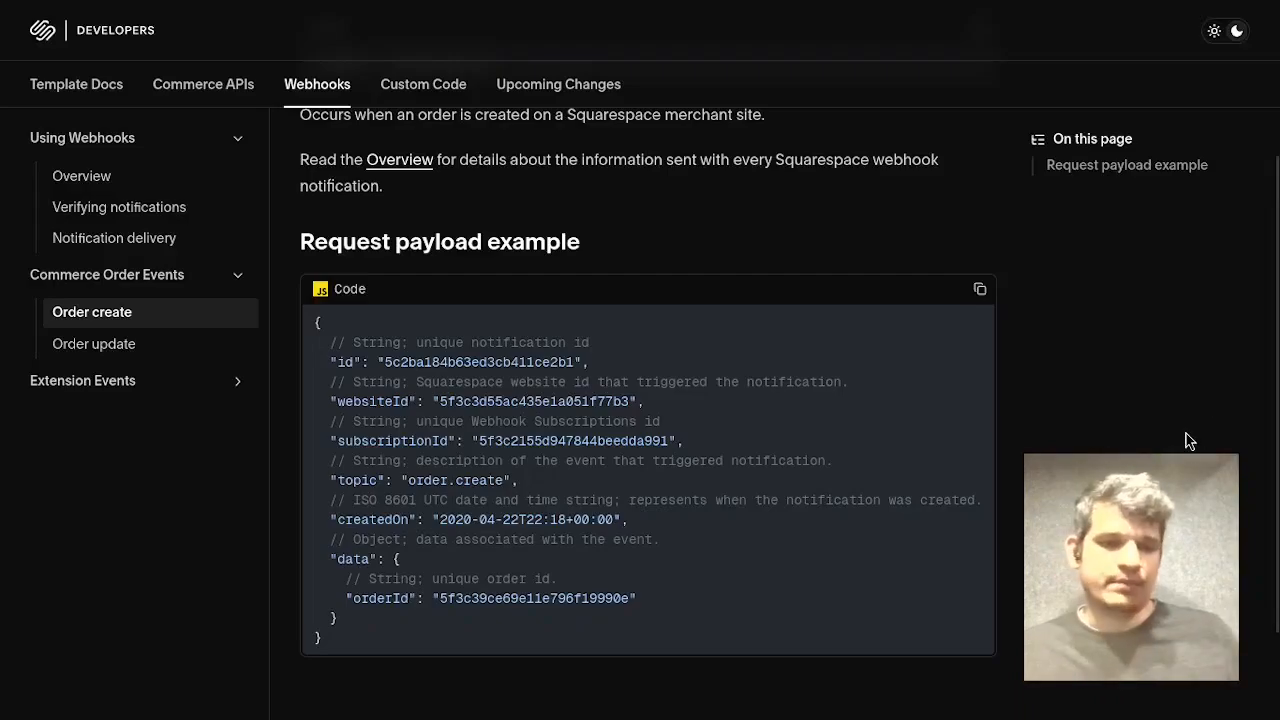
pyautogui.tripleClick(522, 598)
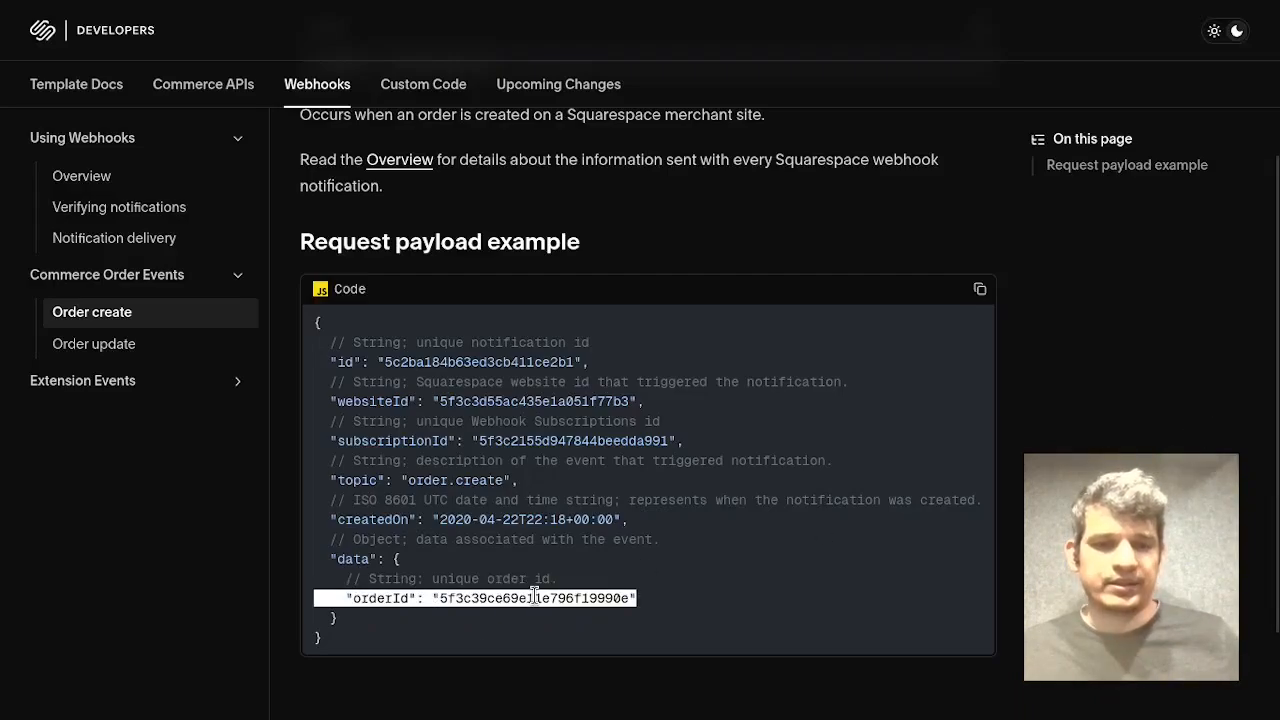
pyautogui.click(730, 590)
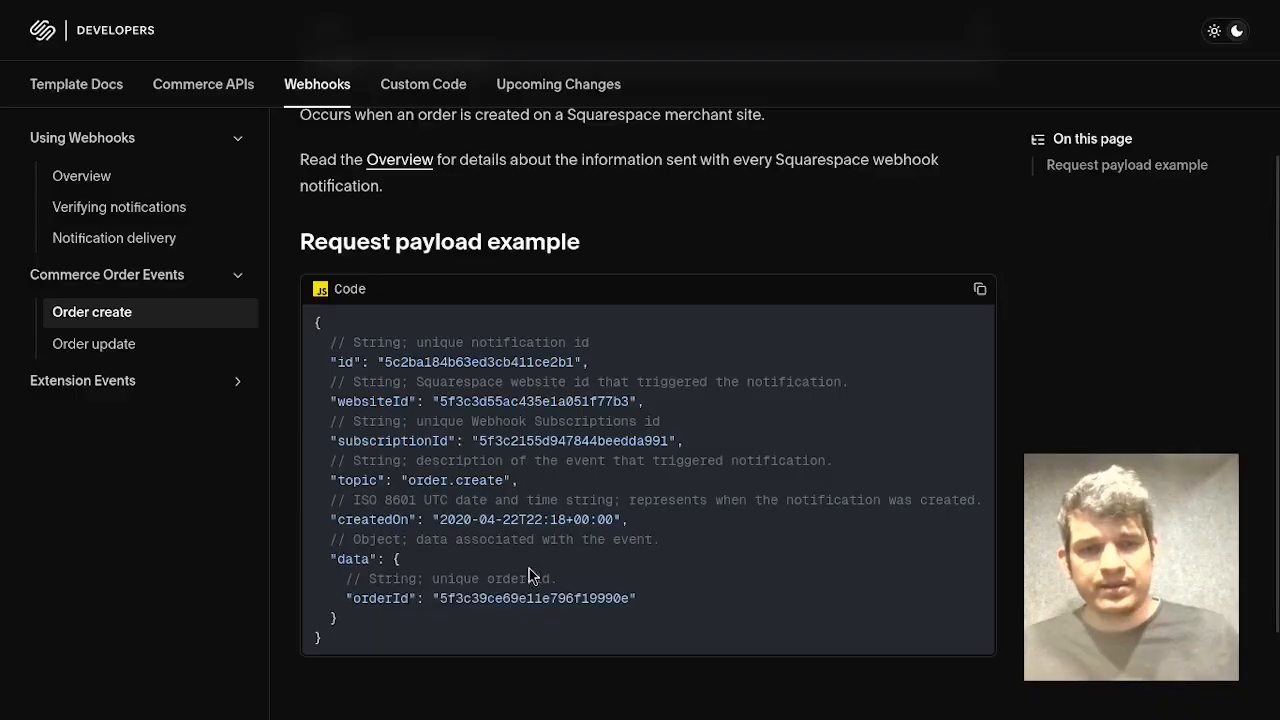
pyautogui.moveTo(529, 568); pyautogui.dragTo(297, 352)
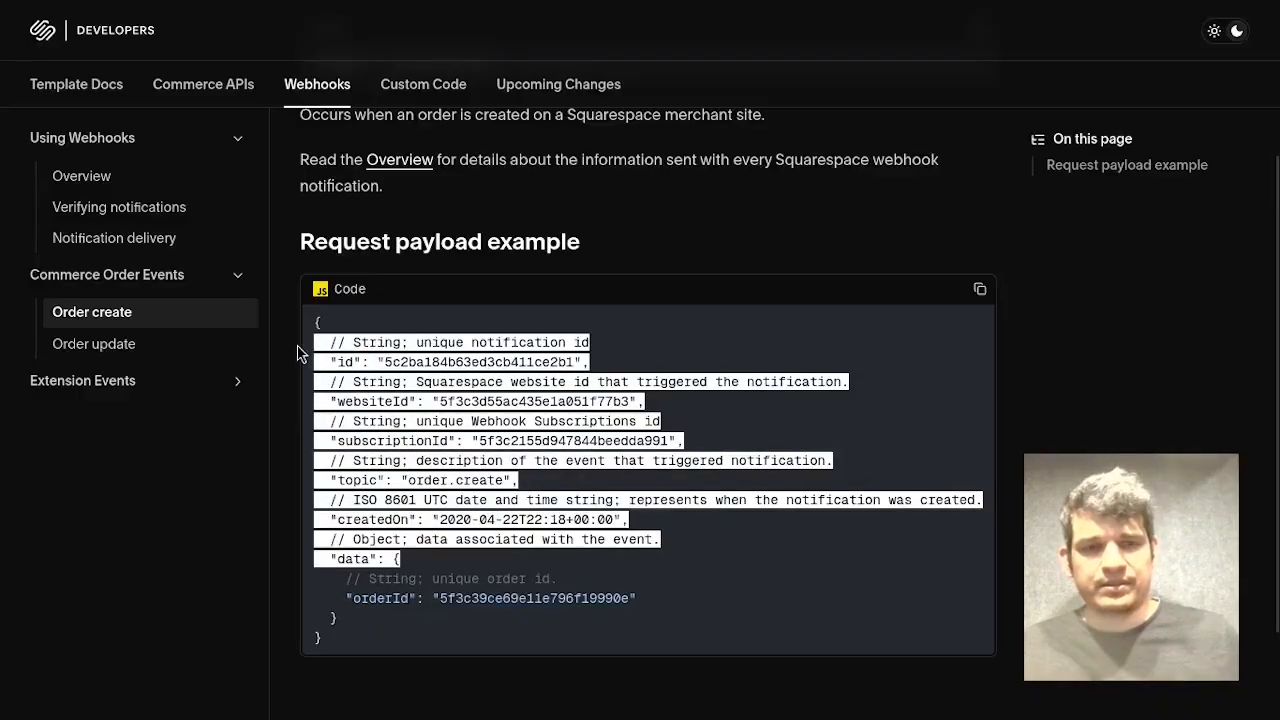
pyautogui.click(717, 556)
pyautogui.tripleClick(568, 594)
pyautogui.click(590, 598)
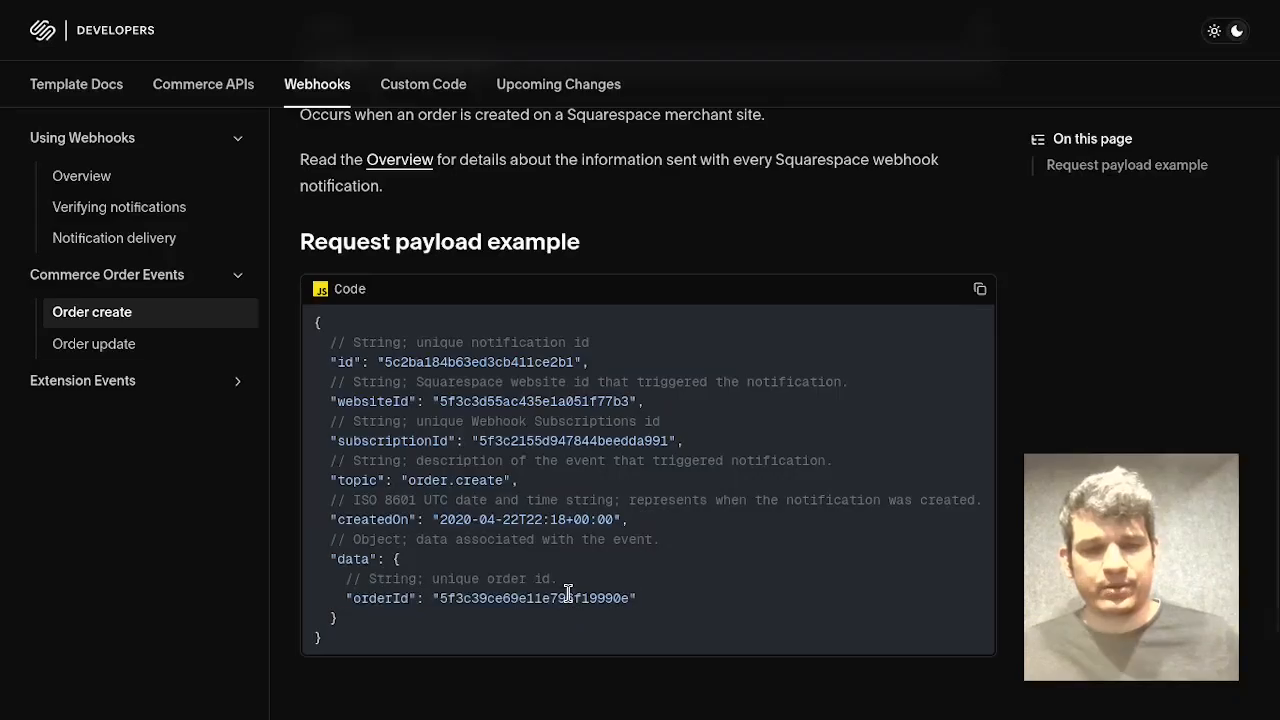
pyautogui.doubleClick(590, 598)
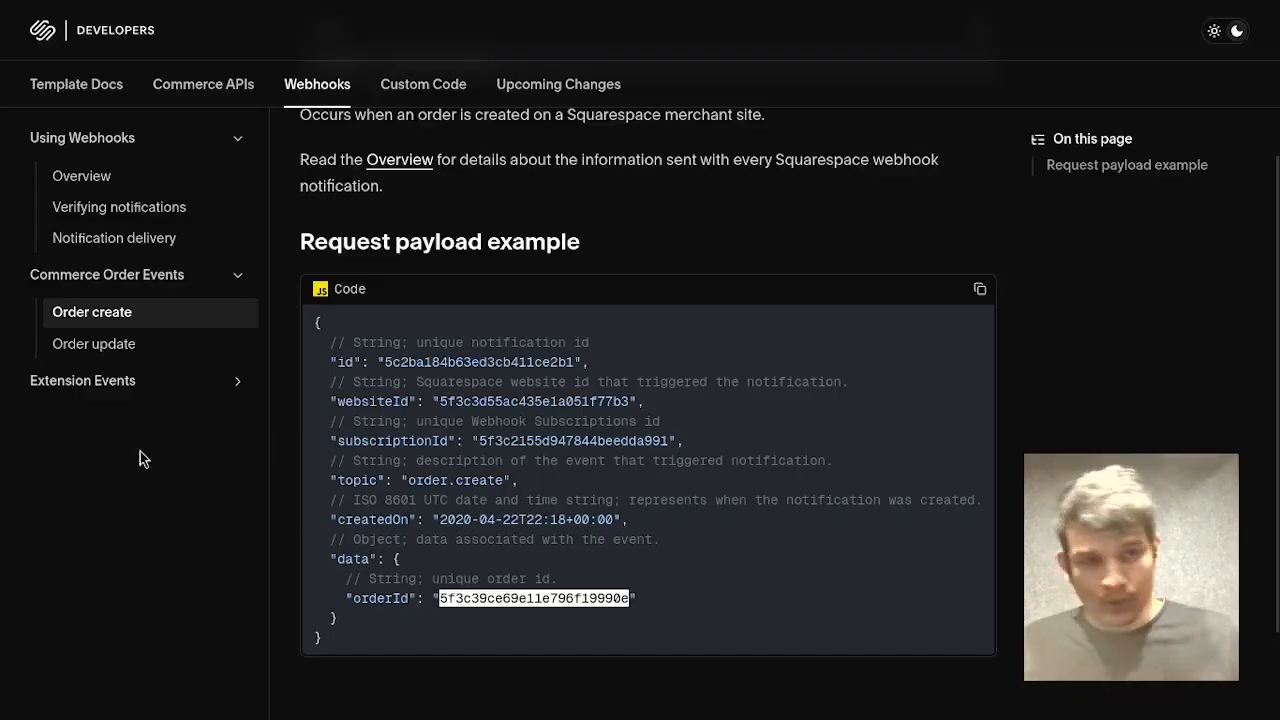
# Return to n8n and examine the old Squarespace to QuickBooks workflow from the order check through the Log success node.
pyautogui.moveTo(3, 465)
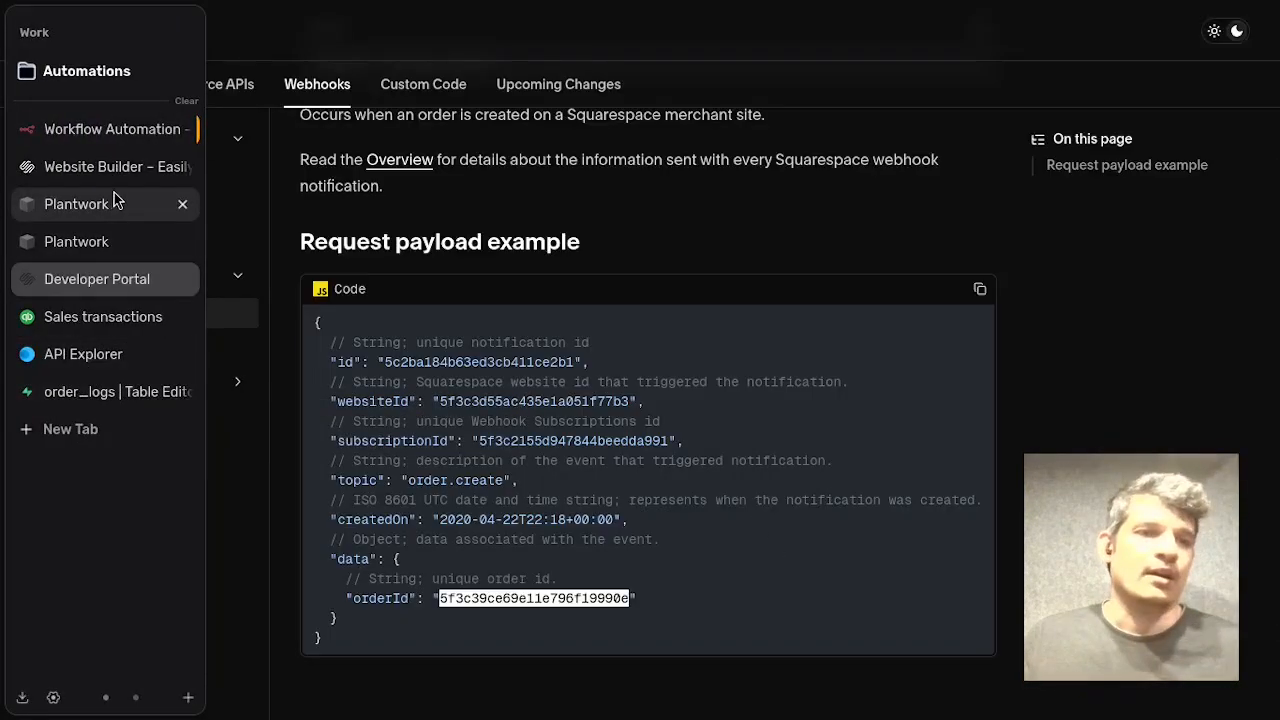
pyautogui.click(107, 133)
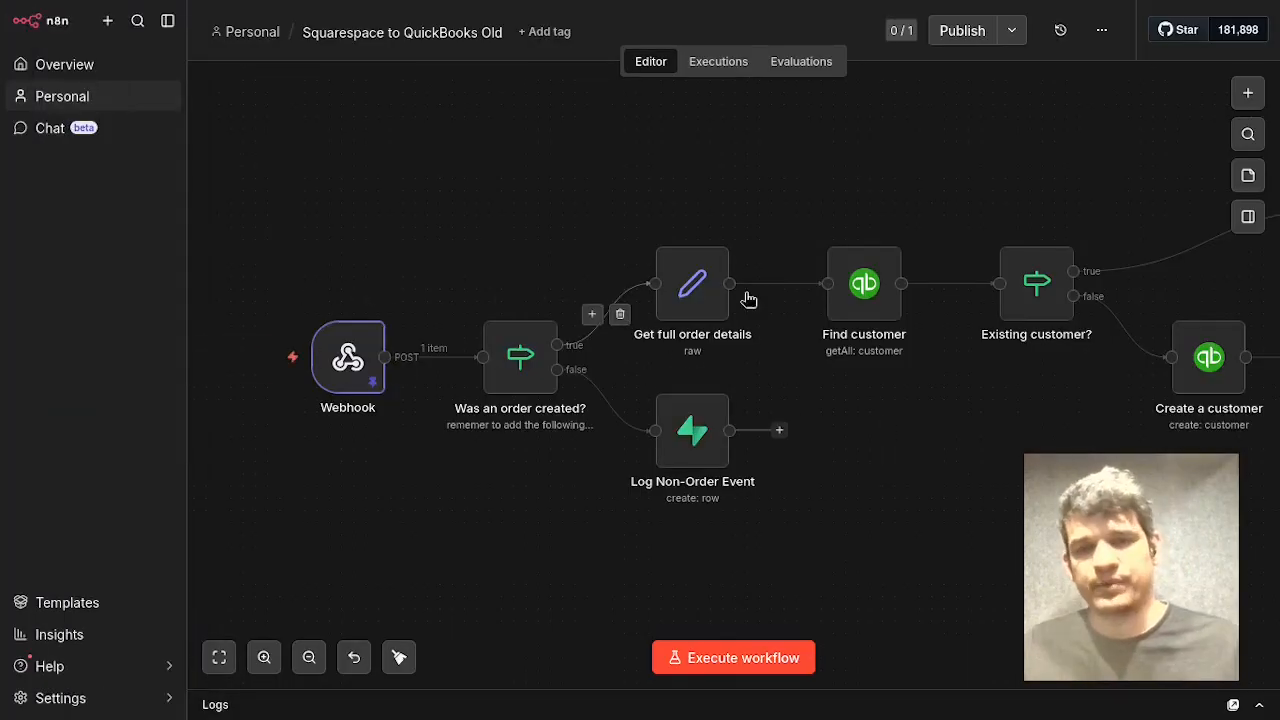
pyautogui.moveTo(1019, 484); pyautogui.dragTo(778, 517)
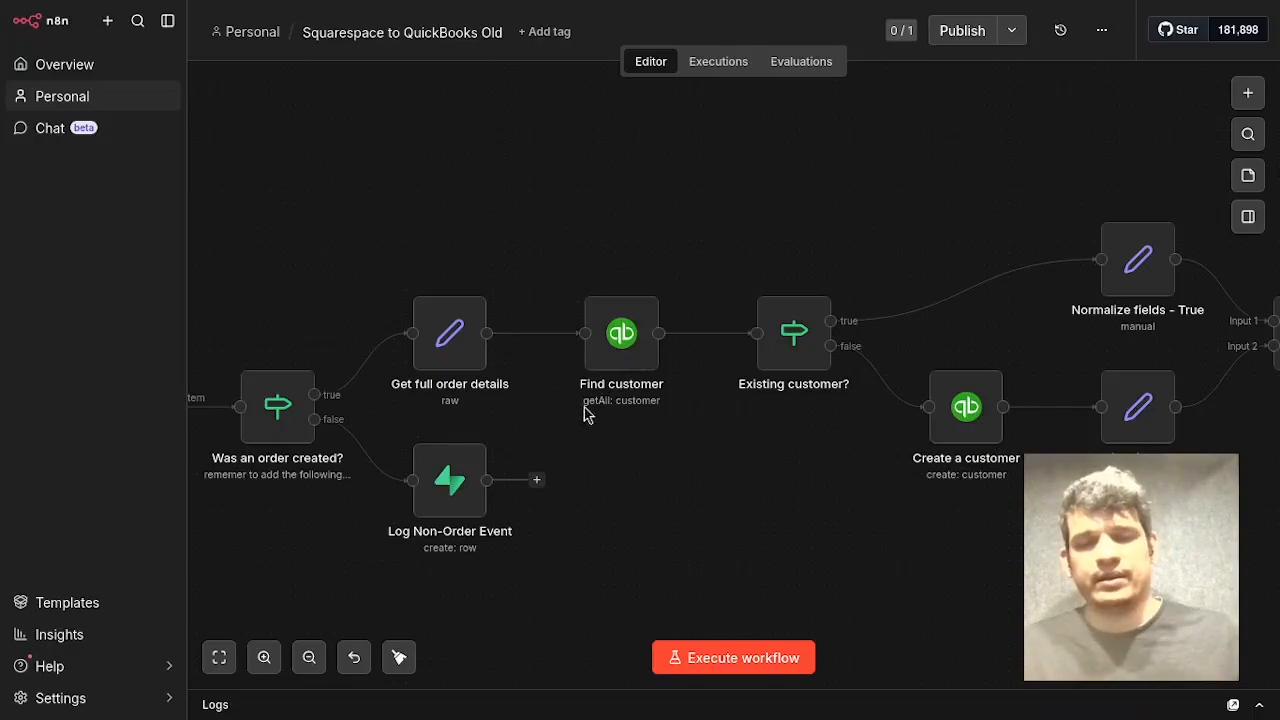
pyautogui.moveTo(809, 528); pyautogui.dragTo(627, 538)
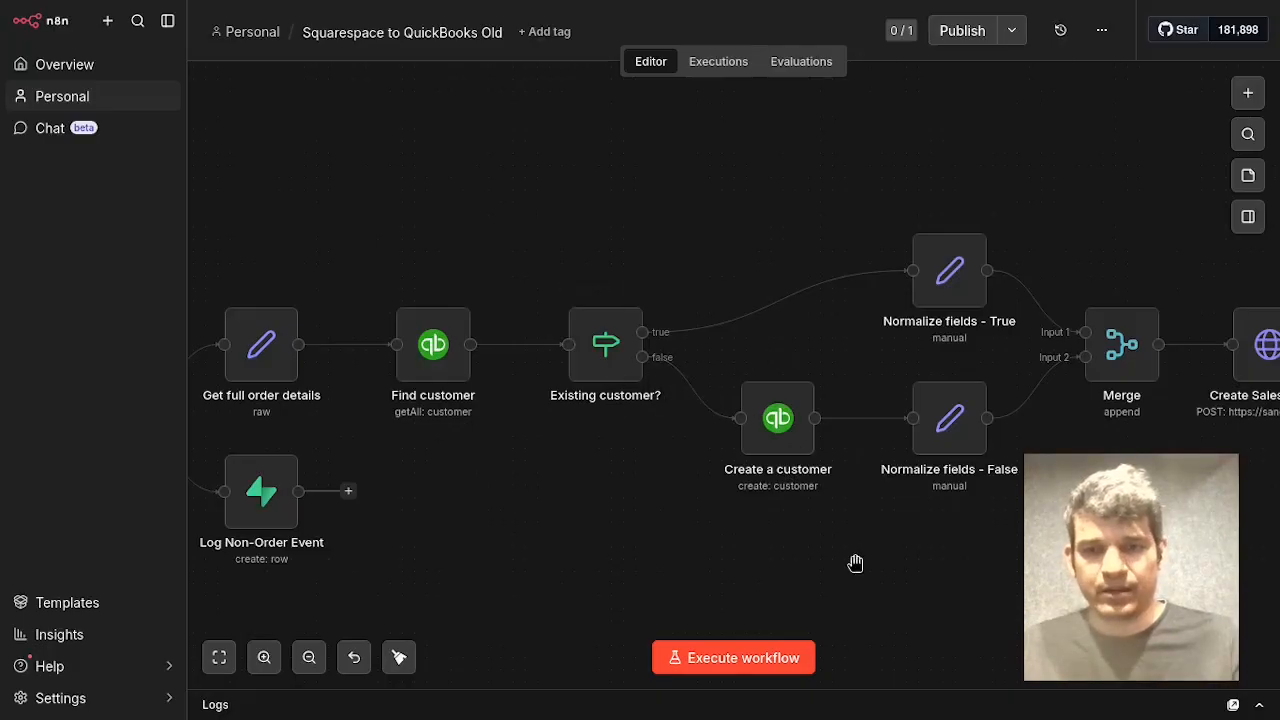
pyautogui.moveTo(857, 563); pyautogui.dragTo(708, 540)
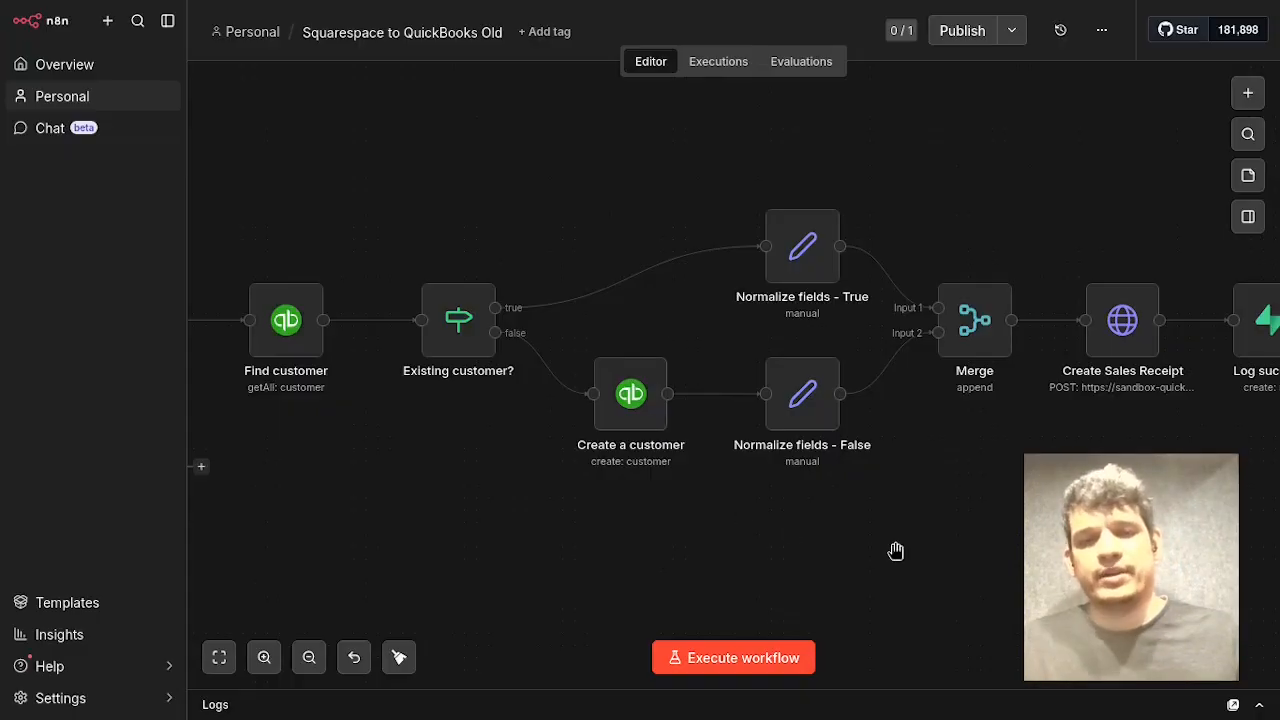
pyautogui.moveTo(894, 551); pyautogui.dragTo(538, 609)
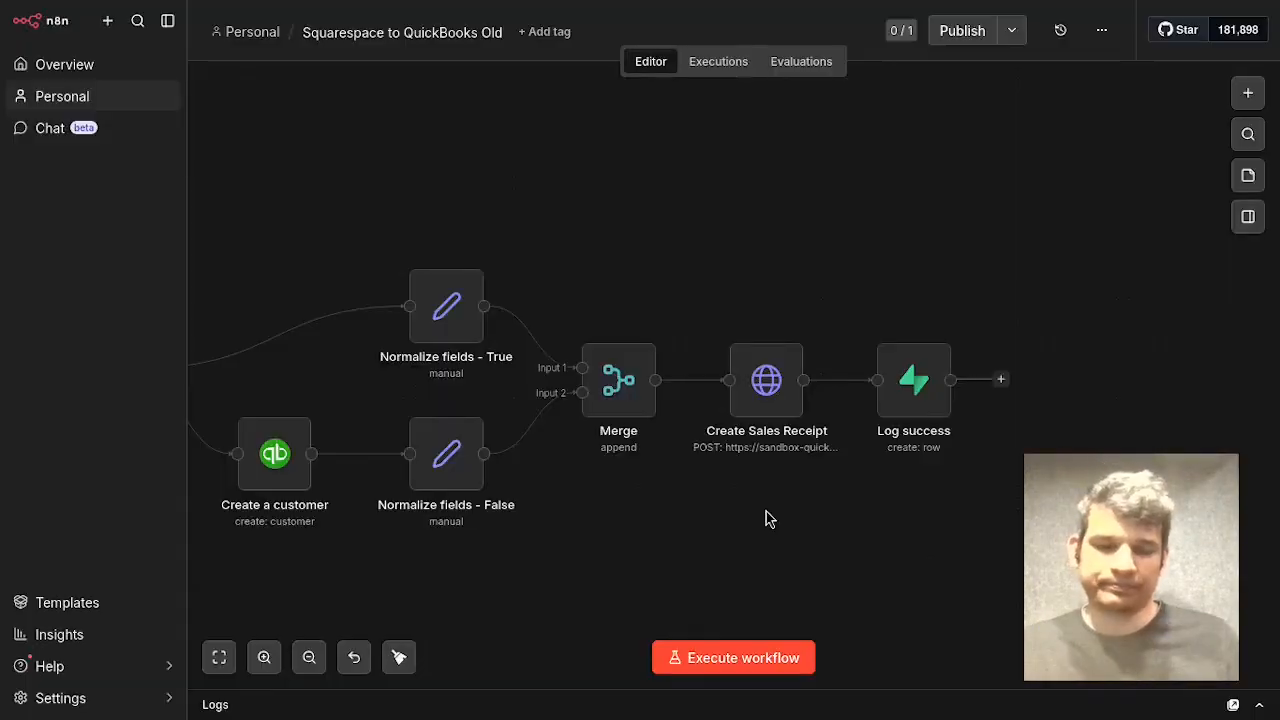
pyautogui.click(910, 416)
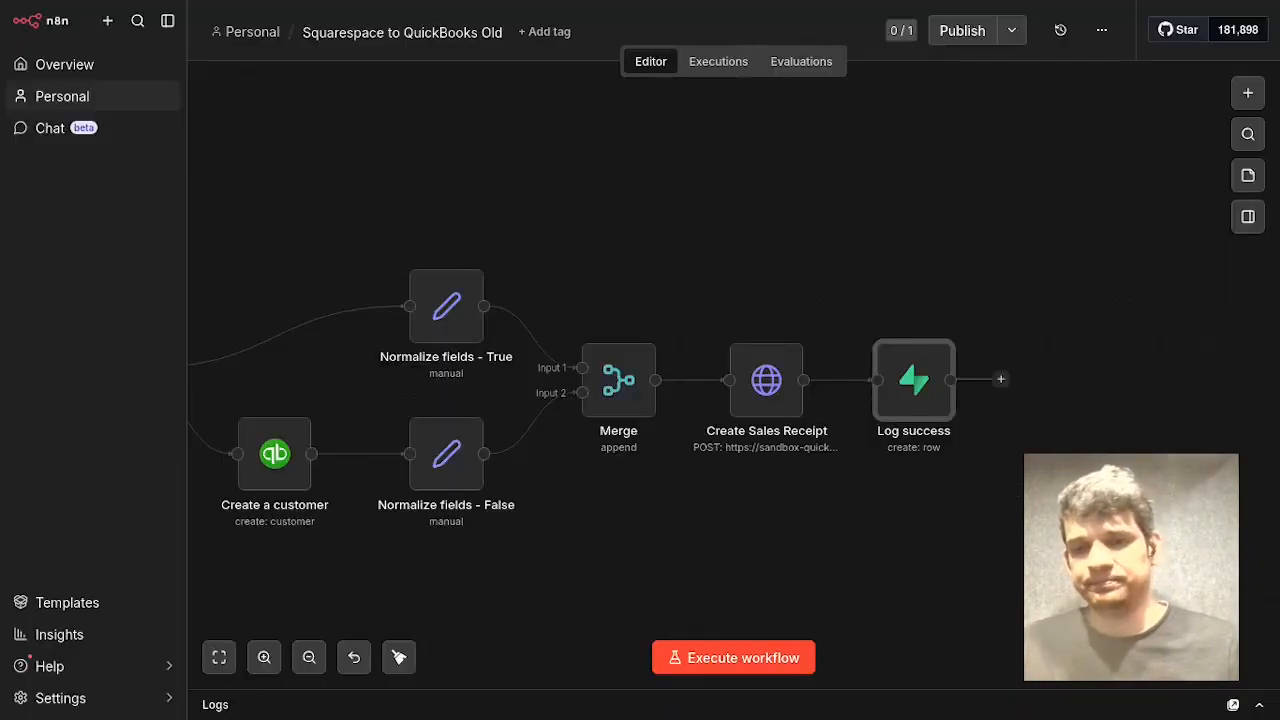
pyautogui.click(848, 569)
pyautogui.moveTo(658, 566); pyautogui.dragTo(946, 507)
pyautogui.moveTo(667, 539); pyautogui.dragTo(548, 526)
pyautogui.moveTo(929, 537); pyautogui.dragTo(1089, 537)
pyautogui.moveTo(668, 521); pyautogui.dragTo(989, 523)
pyautogui.moveTo(603, 489); pyautogui.dragTo(915, 528)
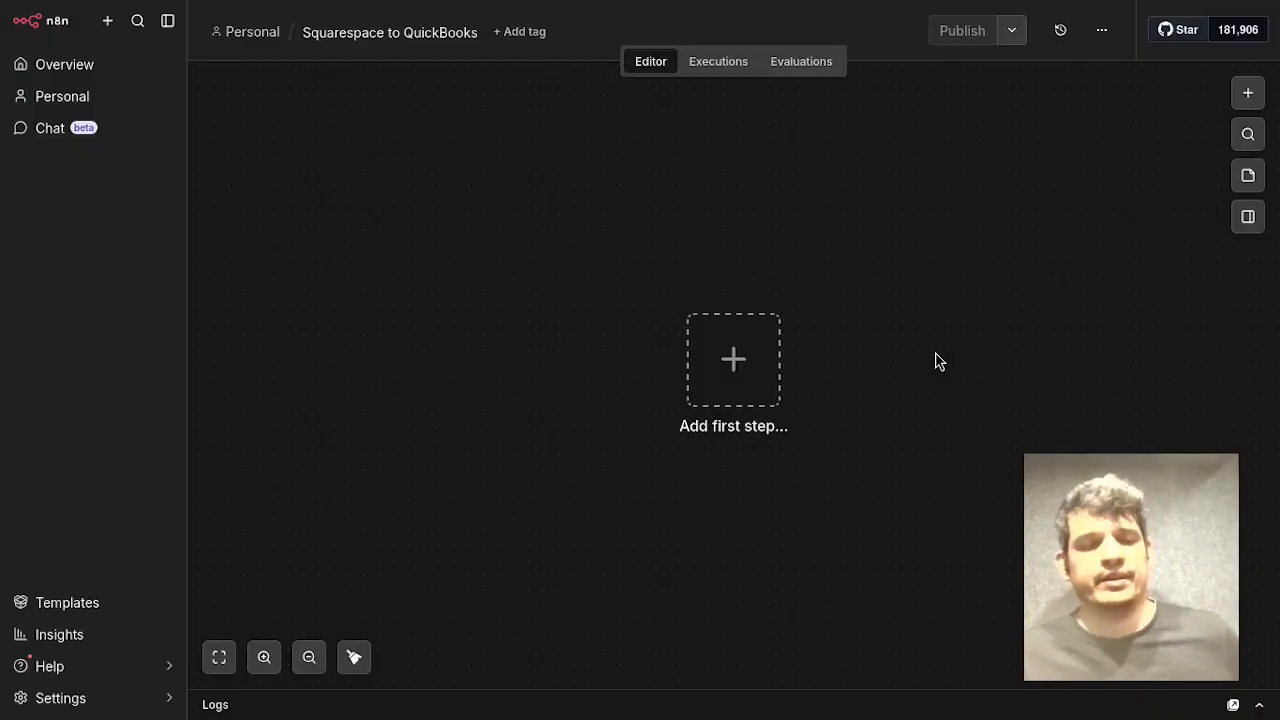
# Add a Webhook trigger as the first step of the Squarespace to QuickBooks workflow, using method POST and path squarespace.
pyautogui.click(735, 357)
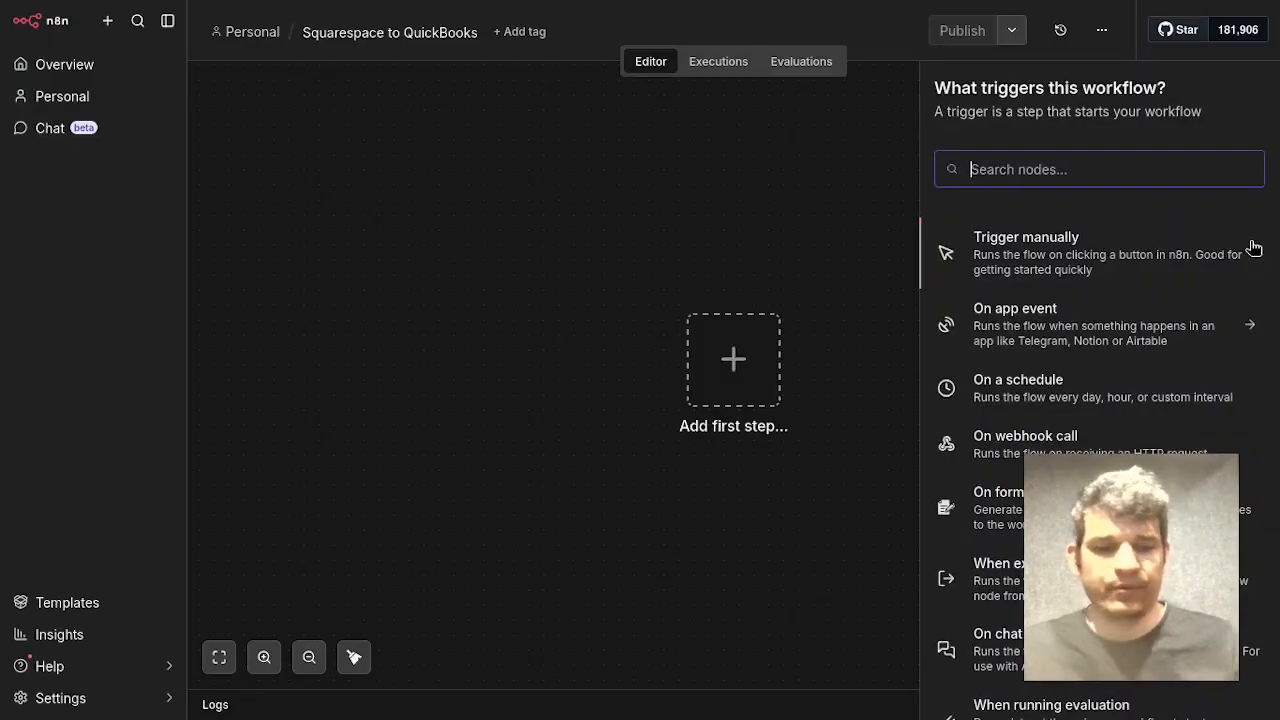
pyautogui.write('web')
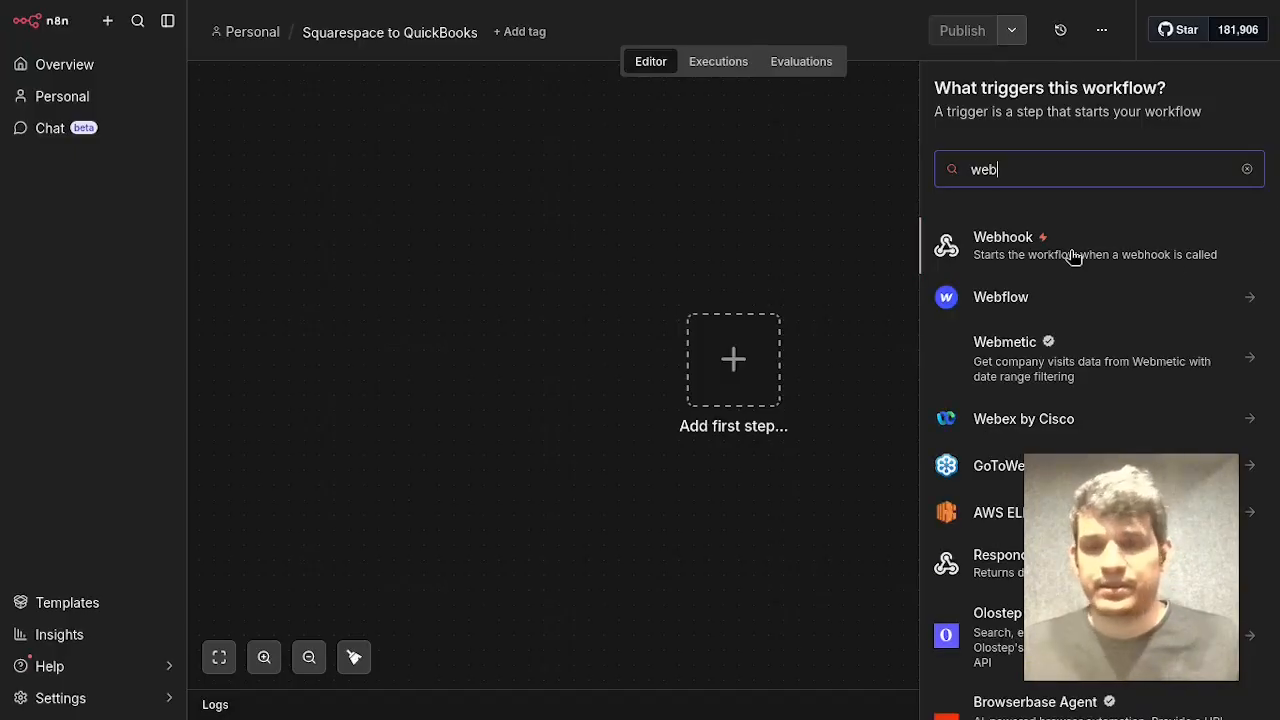
pyautogui.click(1074, 257)
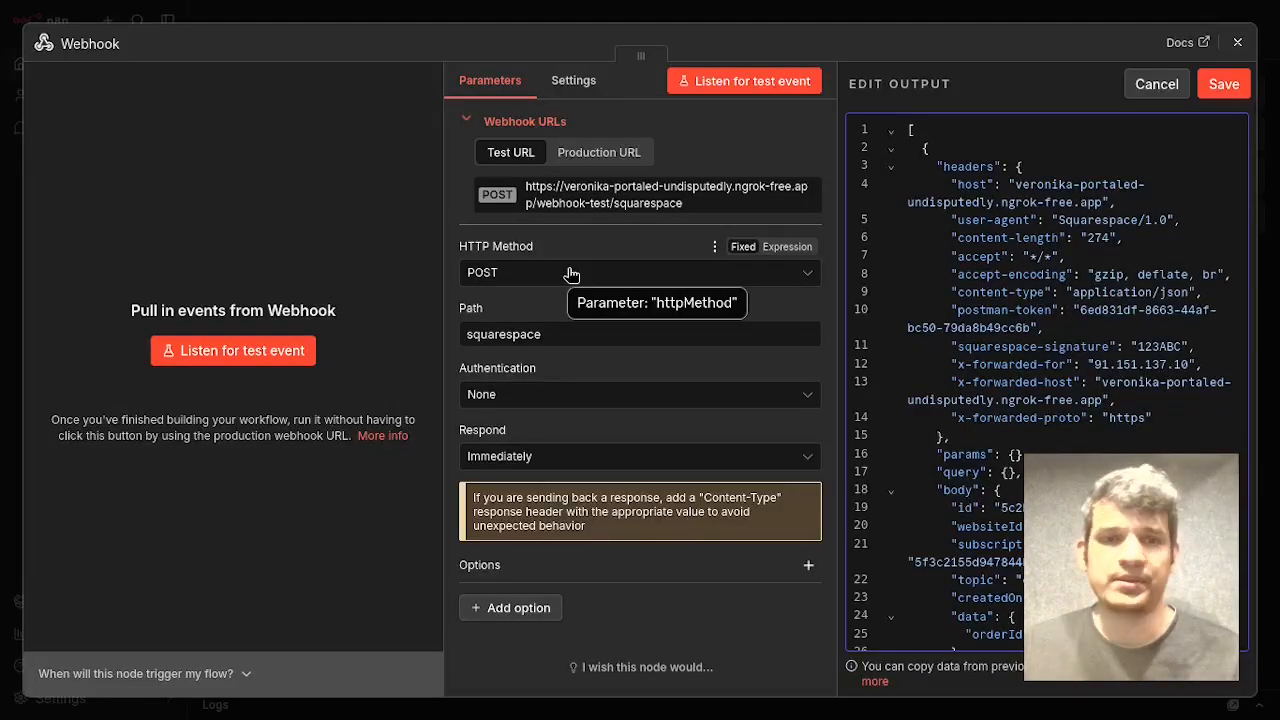
pyautogui.click(572, 340)
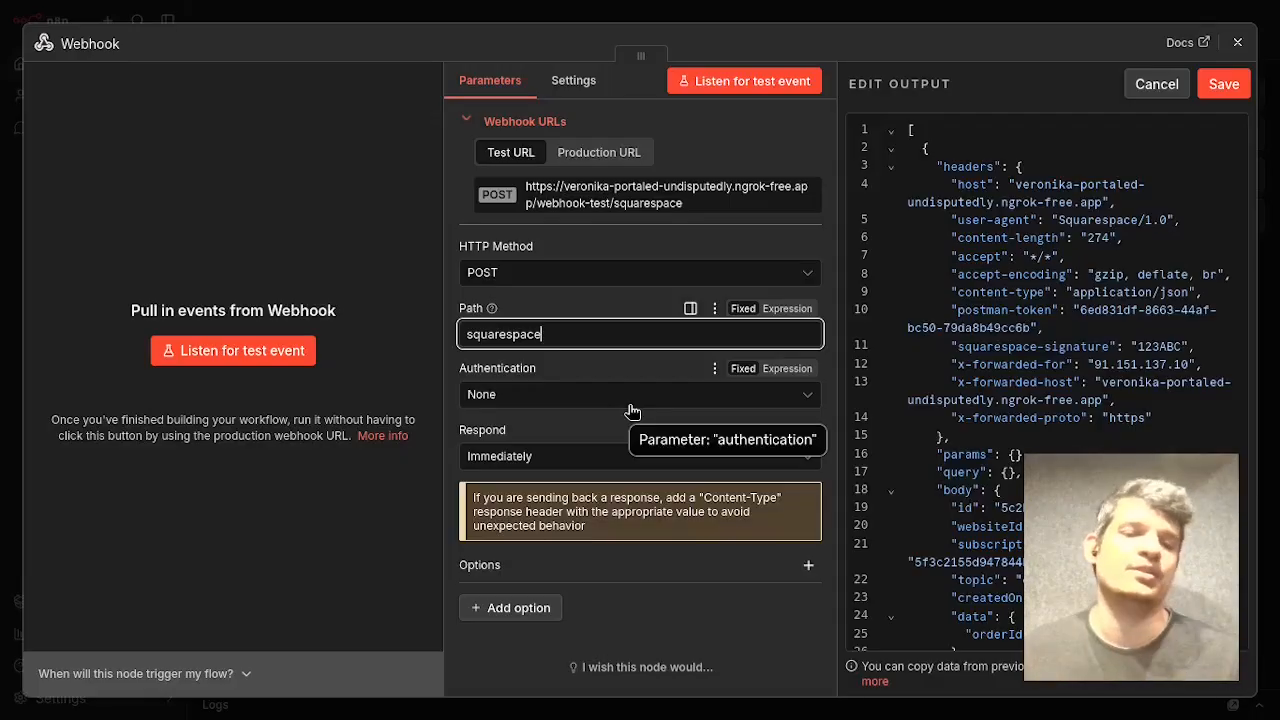
# Switch to the Squarespace developer documentation, examine the Order create request payload and its orderId value, and return to the n8n workflow.
pyautogui.moveTo(4, 250)
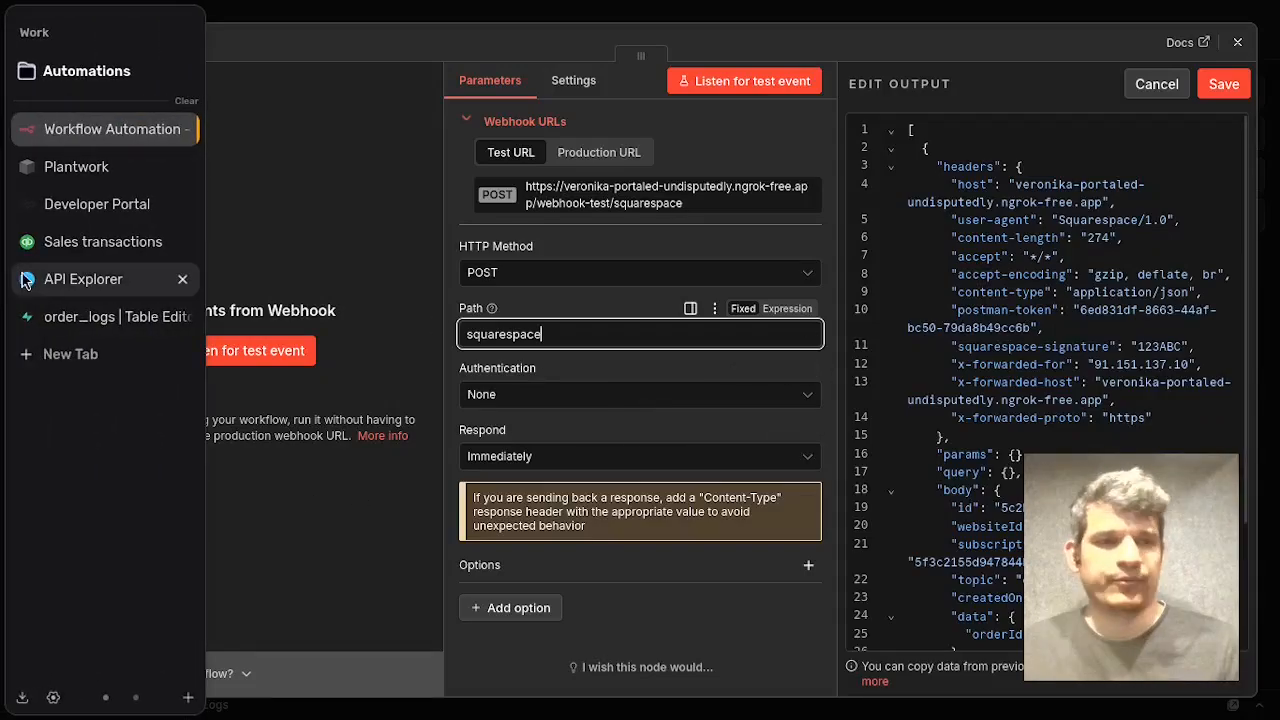
pyautogui.click(100, 205)
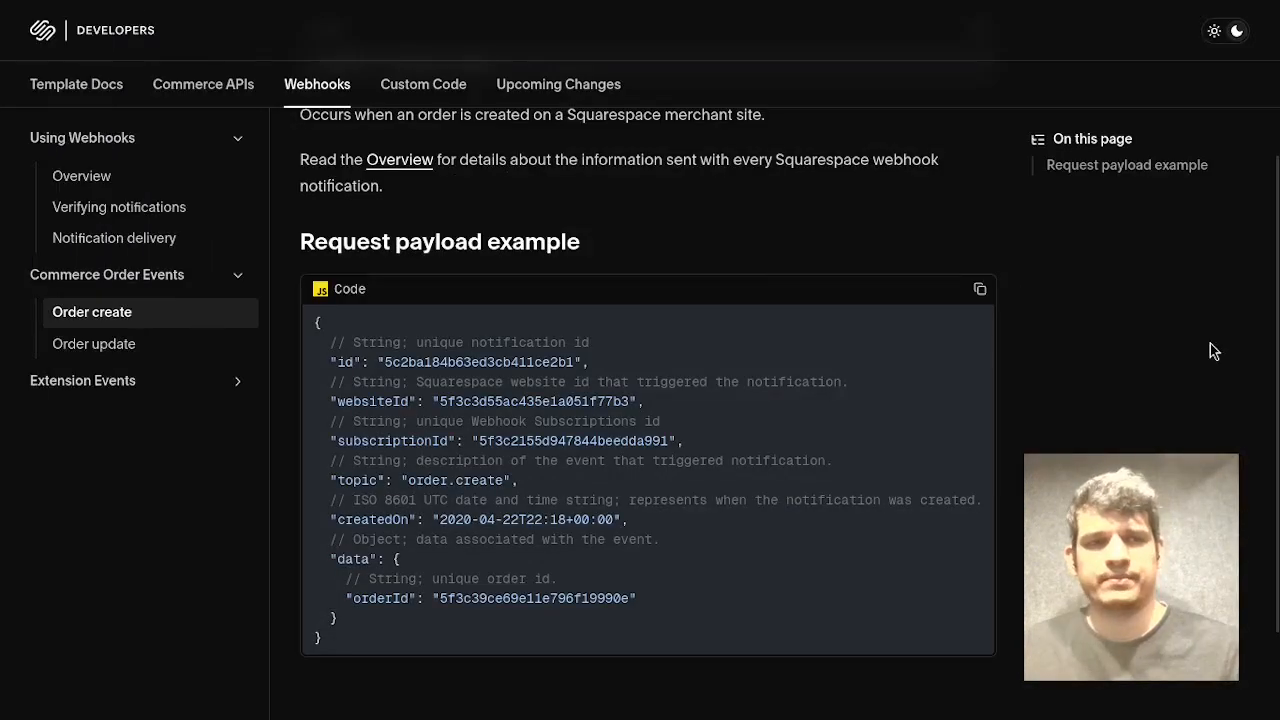
pyautogui.scroll(3, 1134, 349)
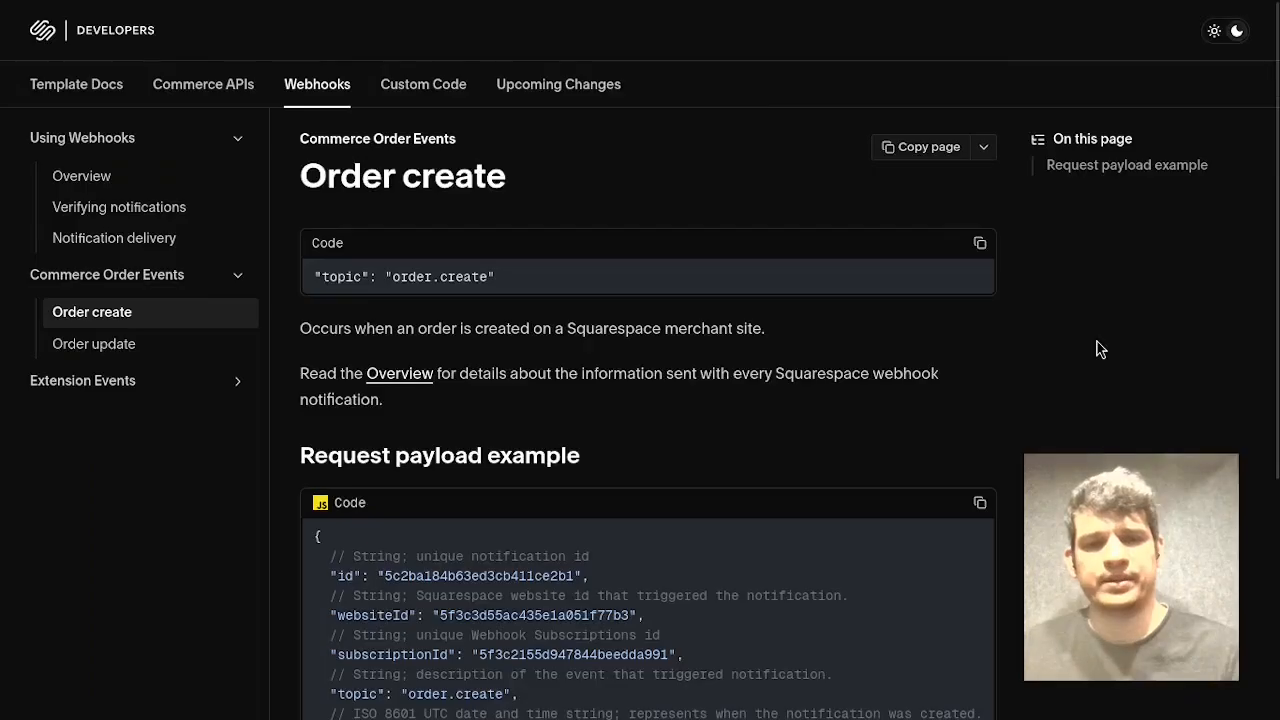
pyautogui.scroll(-2, 1100, 350)
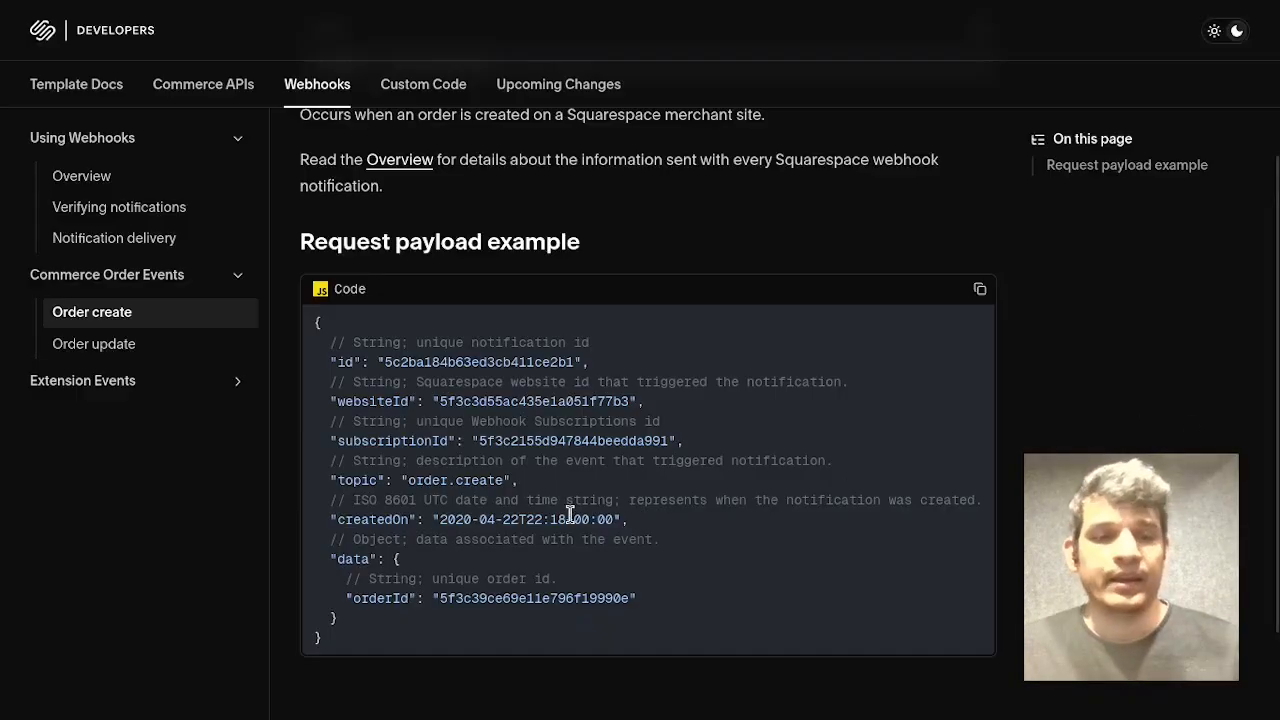
pyautogui.doubleClick(553, 597)
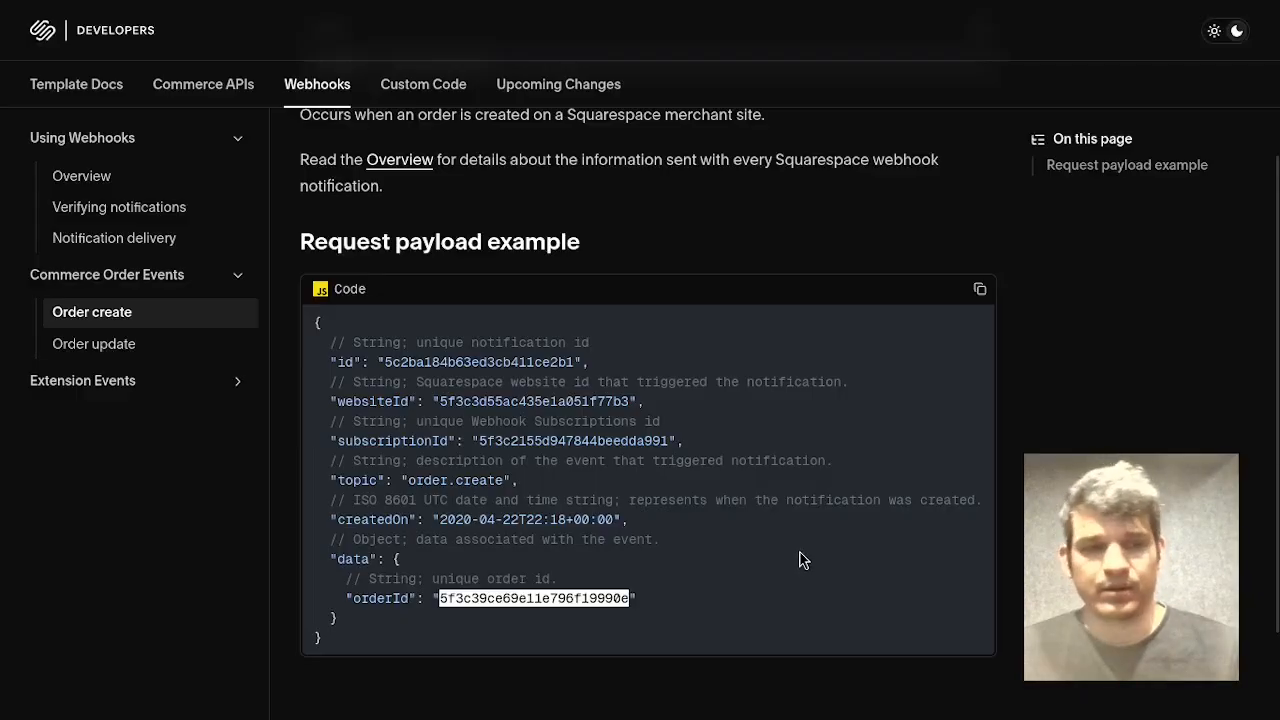
pyautogui.moveTo(2, 300)
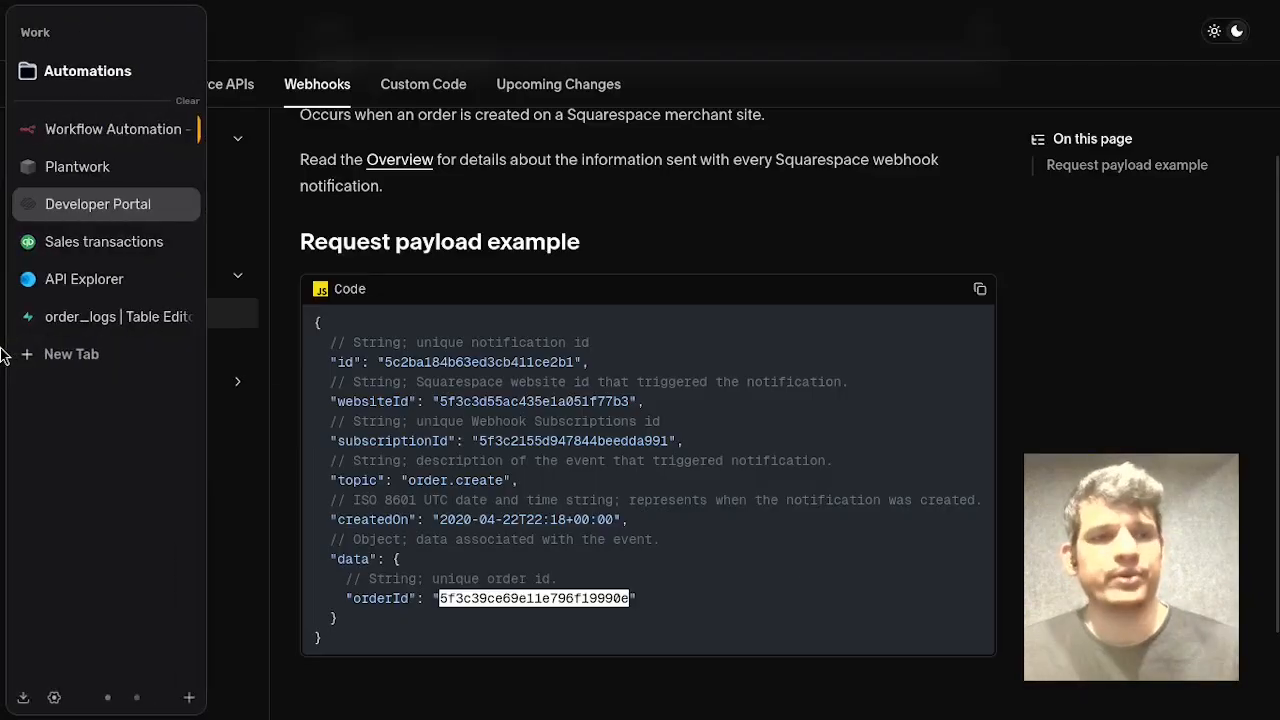
pyautogui.click(130, 165)
pyautogui.click(135, 130)
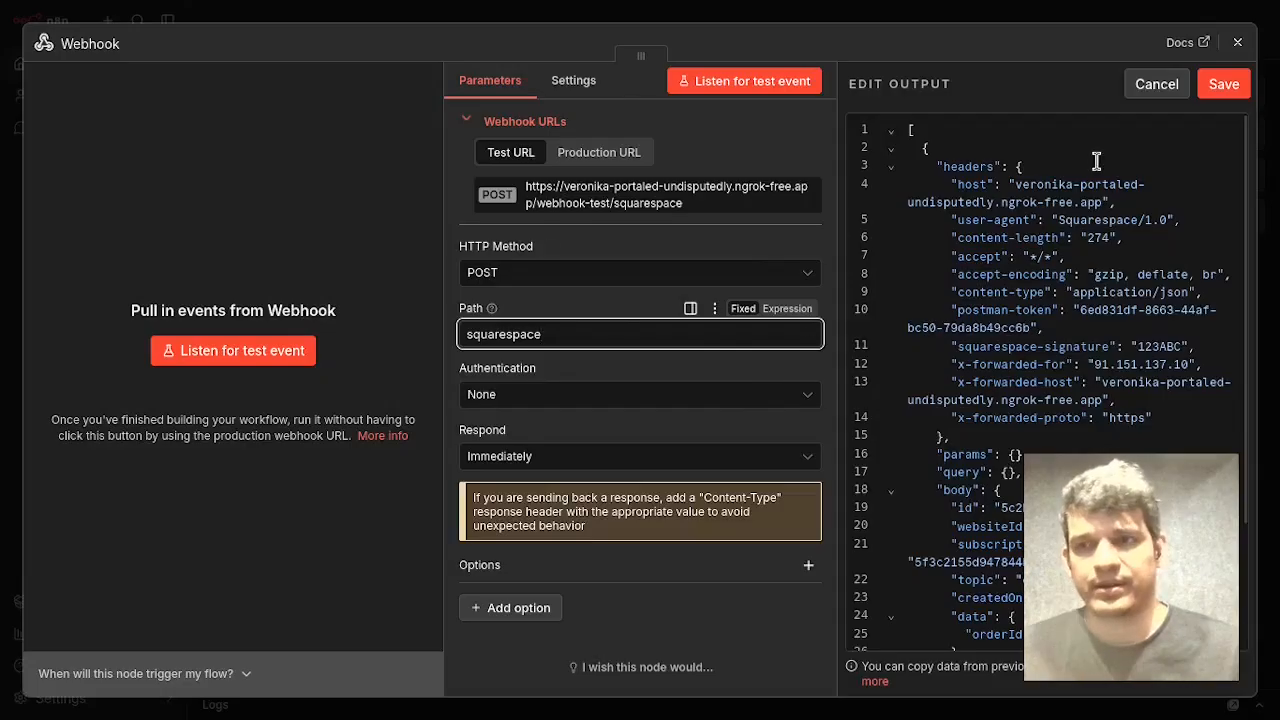
# Save the sample order.create payload as the Webhook node's pinned output and check the topic value in its body.
pyautogui.click(1224, 84)
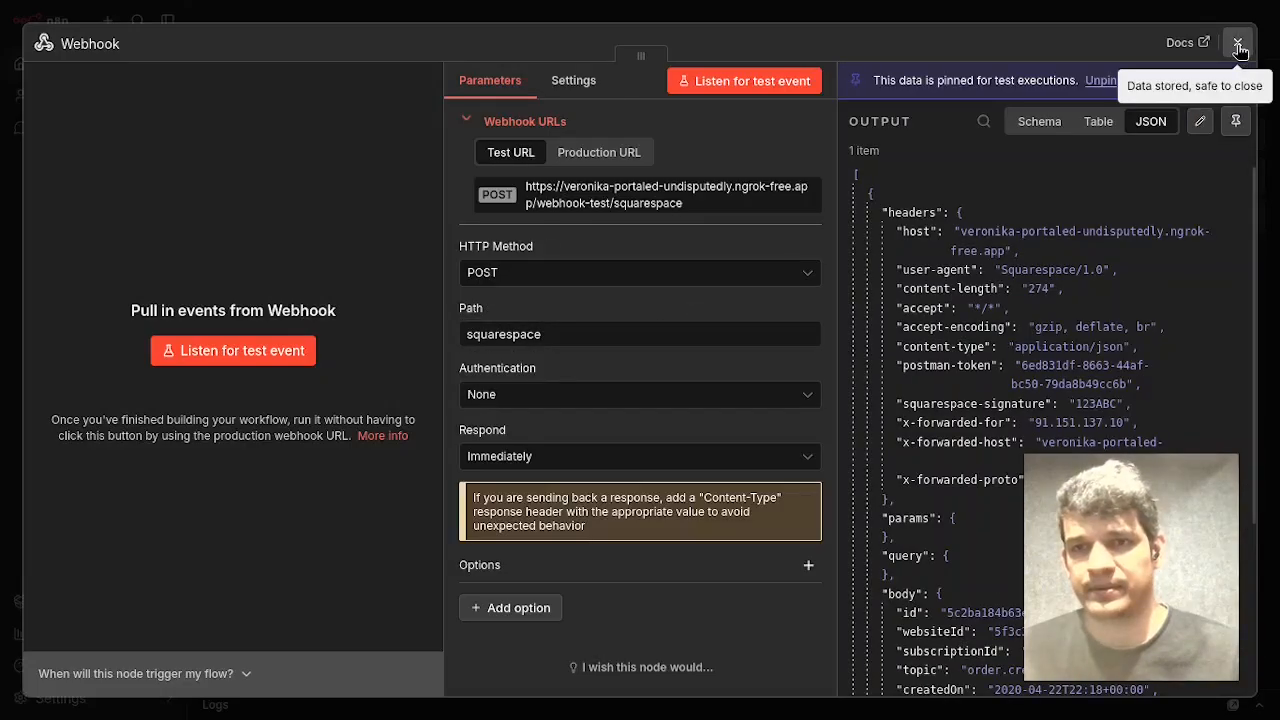
pyautogui.click(1237, 44)
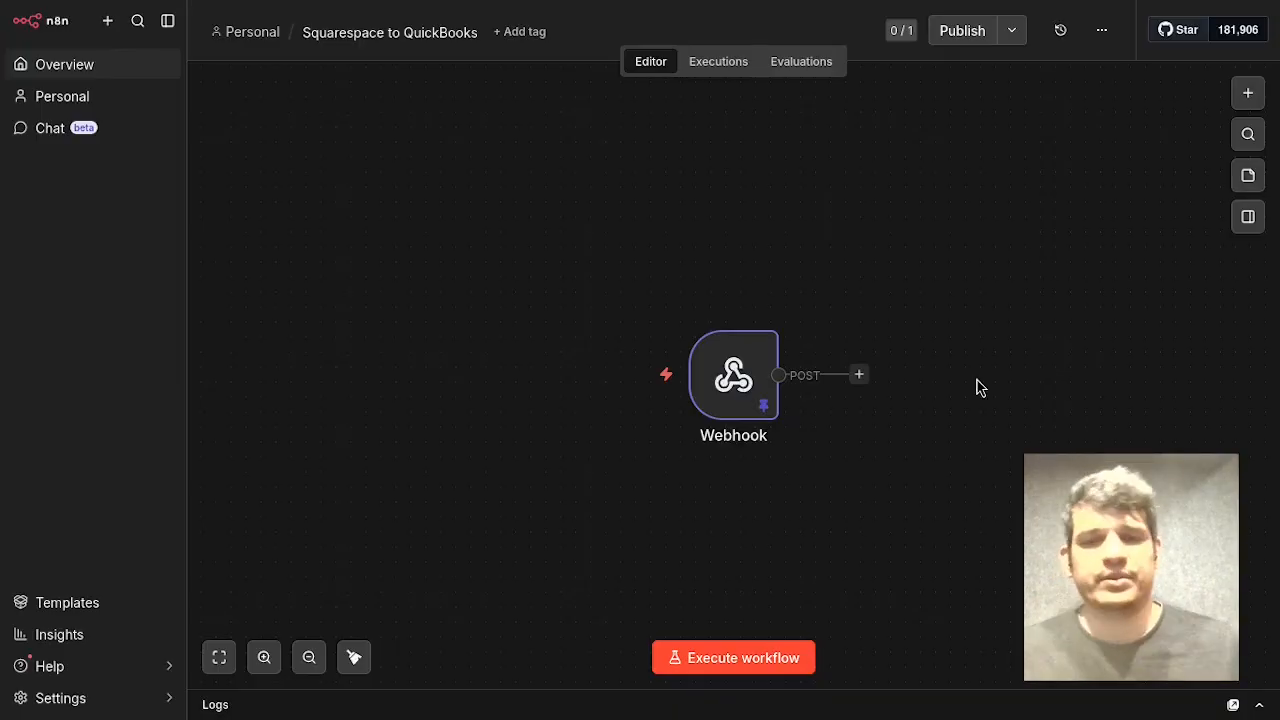
pyautogui.doubleClick(703, 394)
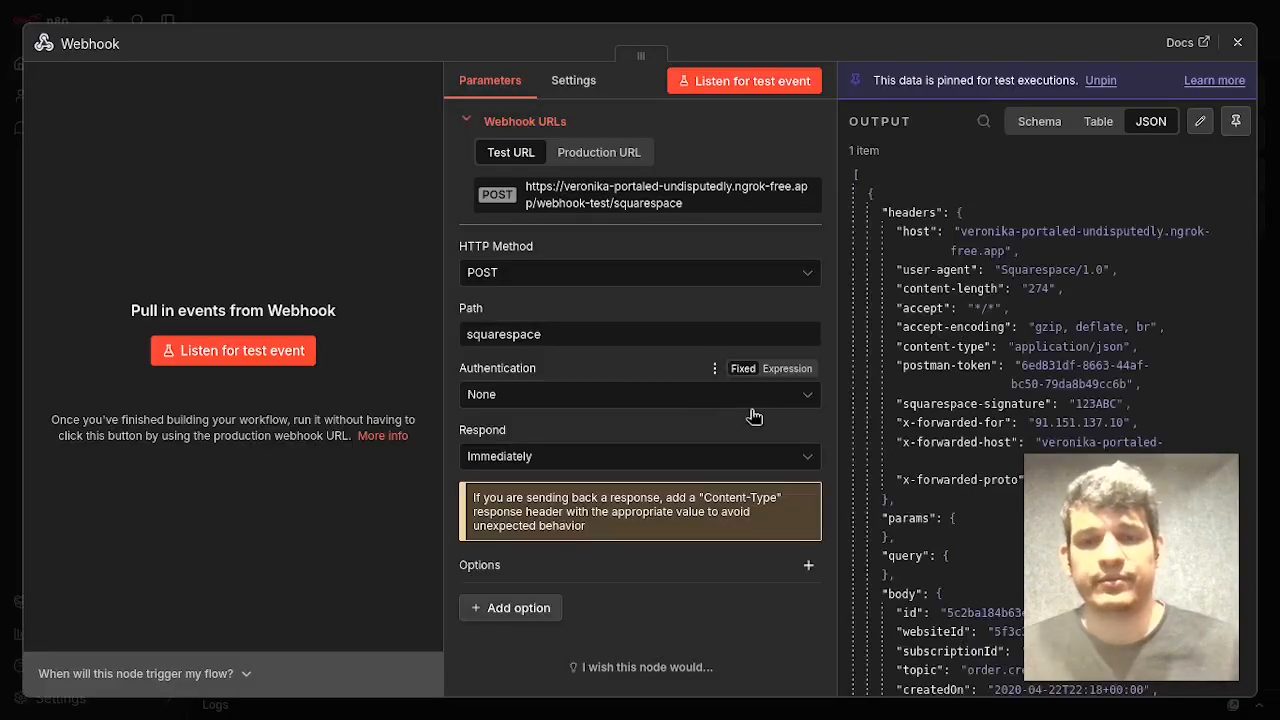
pyautogui.scroll(-5, 1148, 300)
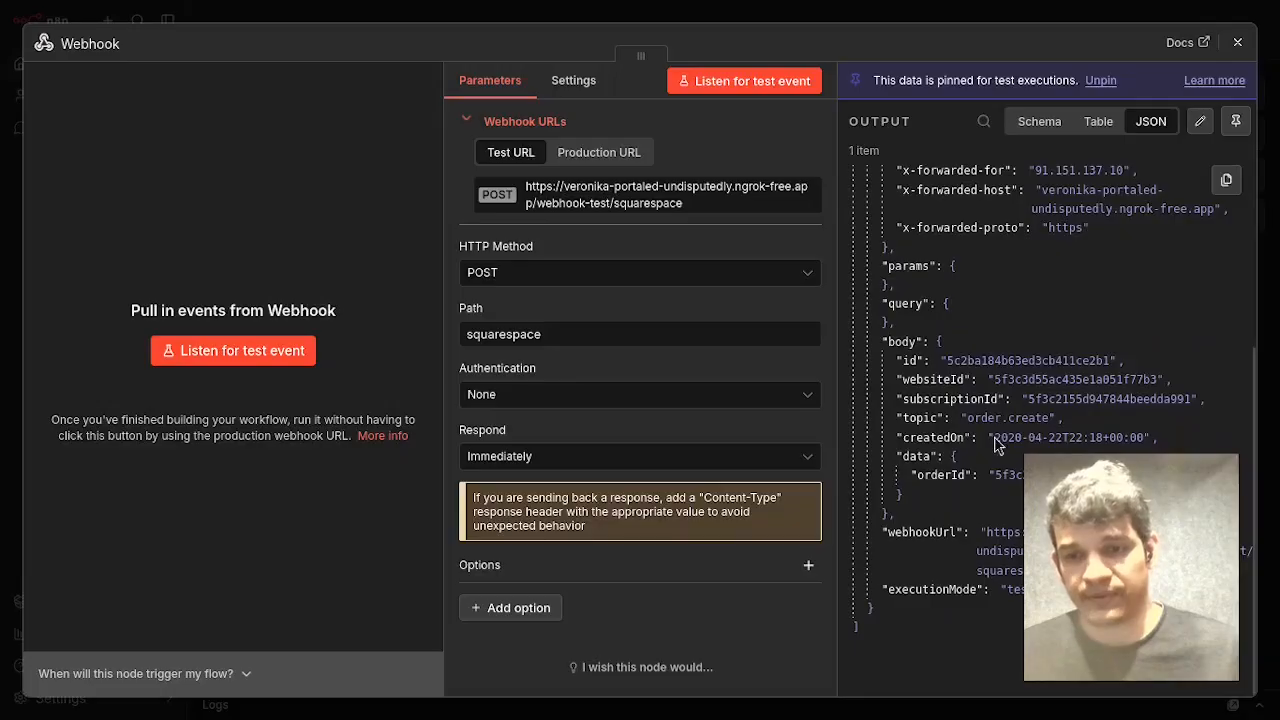
pyautogui.moveTo(958, 419); pyautogui.dragTo(1068, 422)
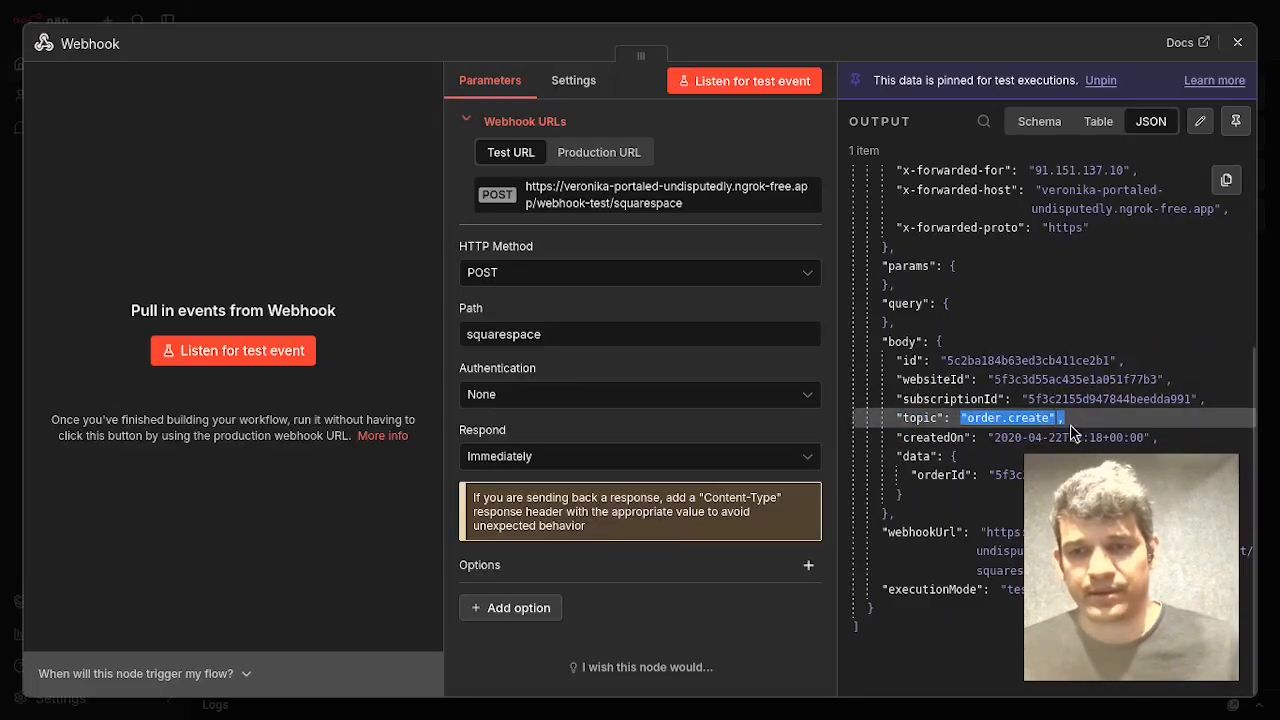
pyautogui.click(1238, 41)
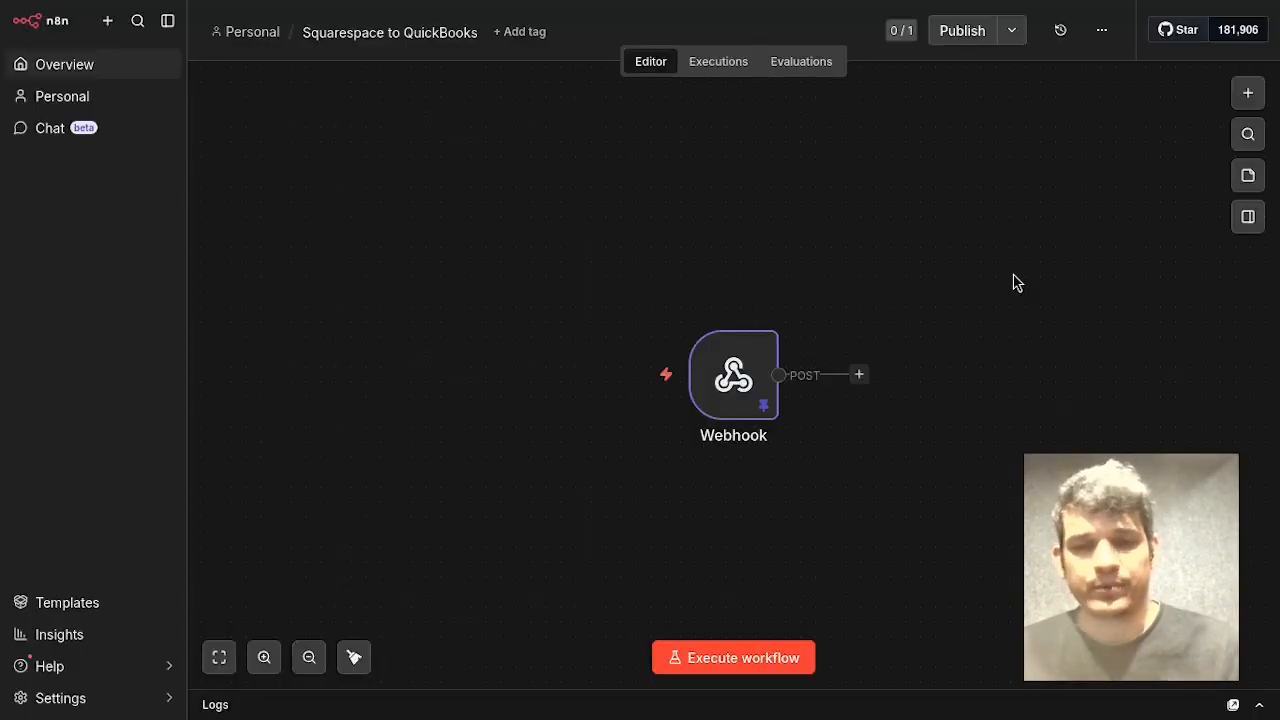
# Add an If node after the Webhook with the condition {{ $json.body.topic }} is equal to order.create, and execute it.
pyautogui.moveTo(5, 320)
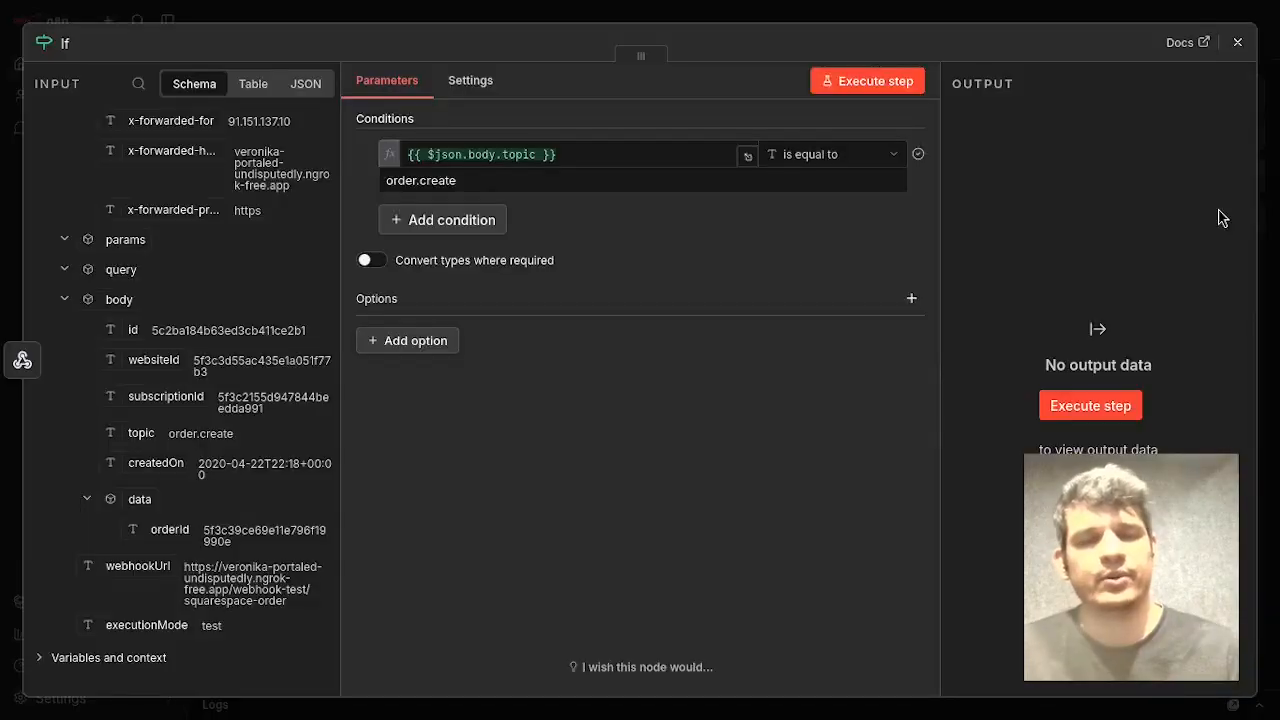
pyautogui.scroll(5, 200, 375)
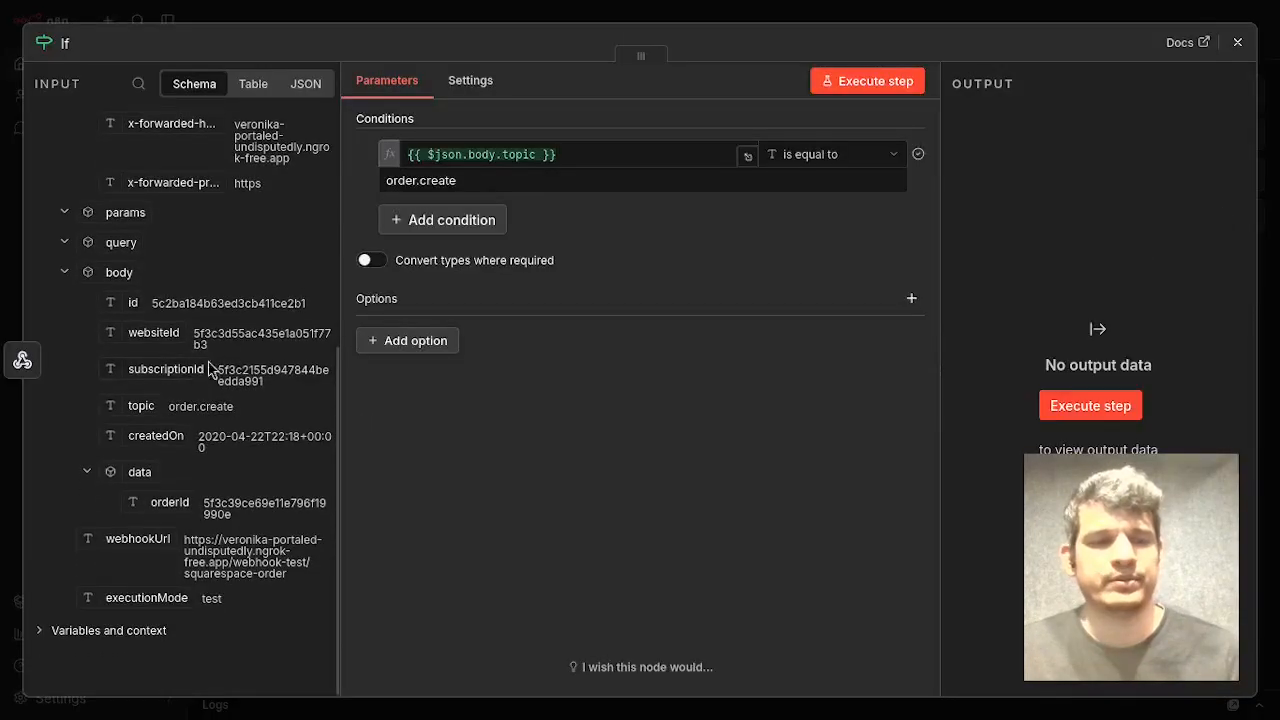
pyautogui.scroll(-5, 202, 374)
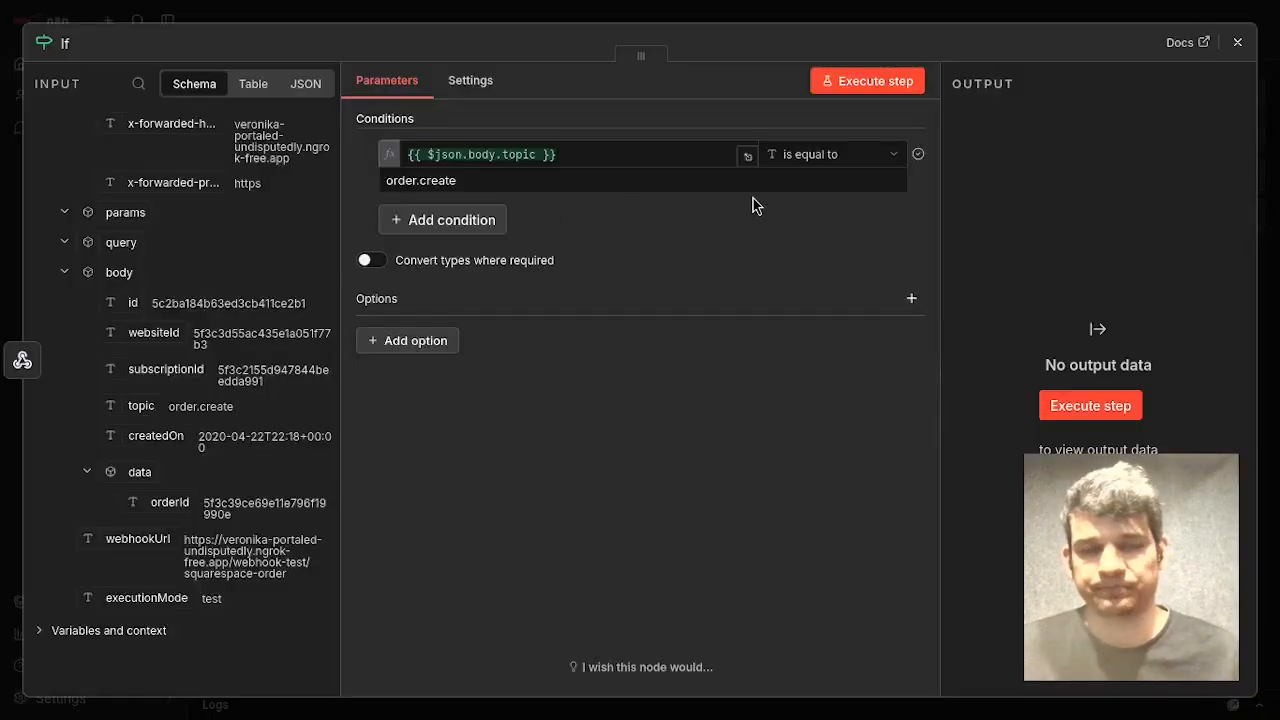
pyautogui.click(907, 92)
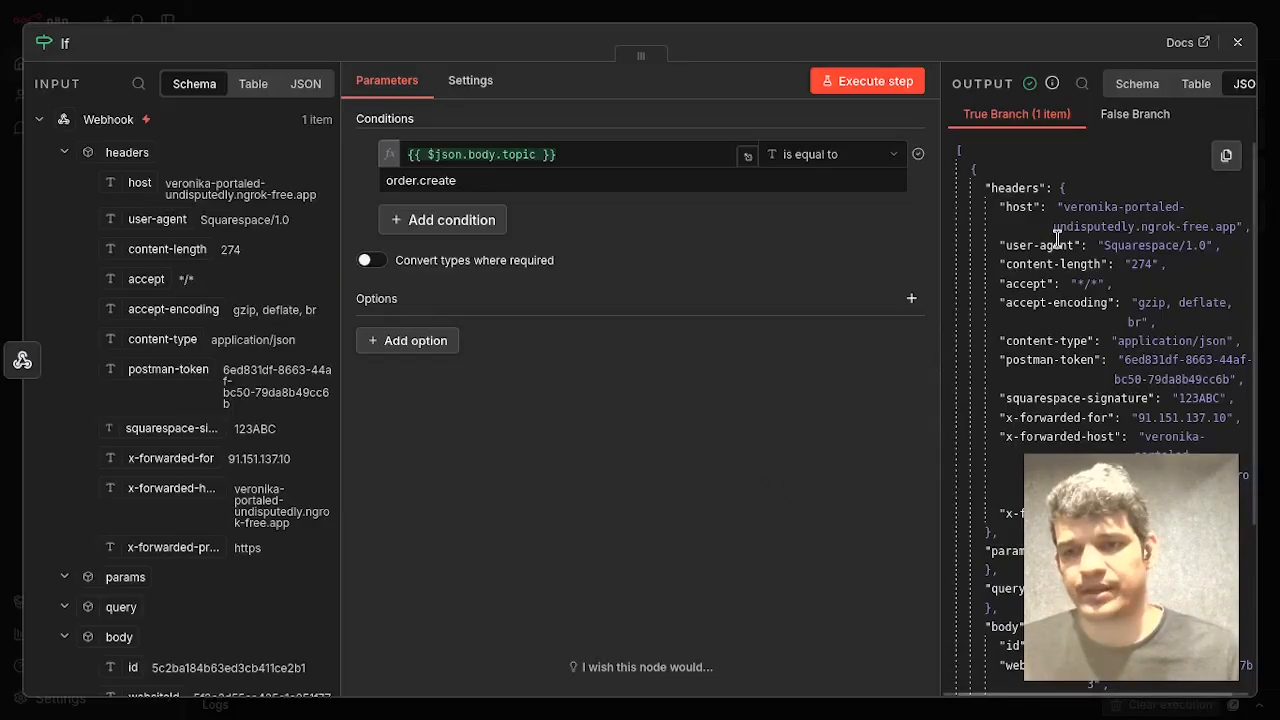
pyautogui.scroll(-8, 1057, 237)
pyautogui.scroll(6, 1049, 295)
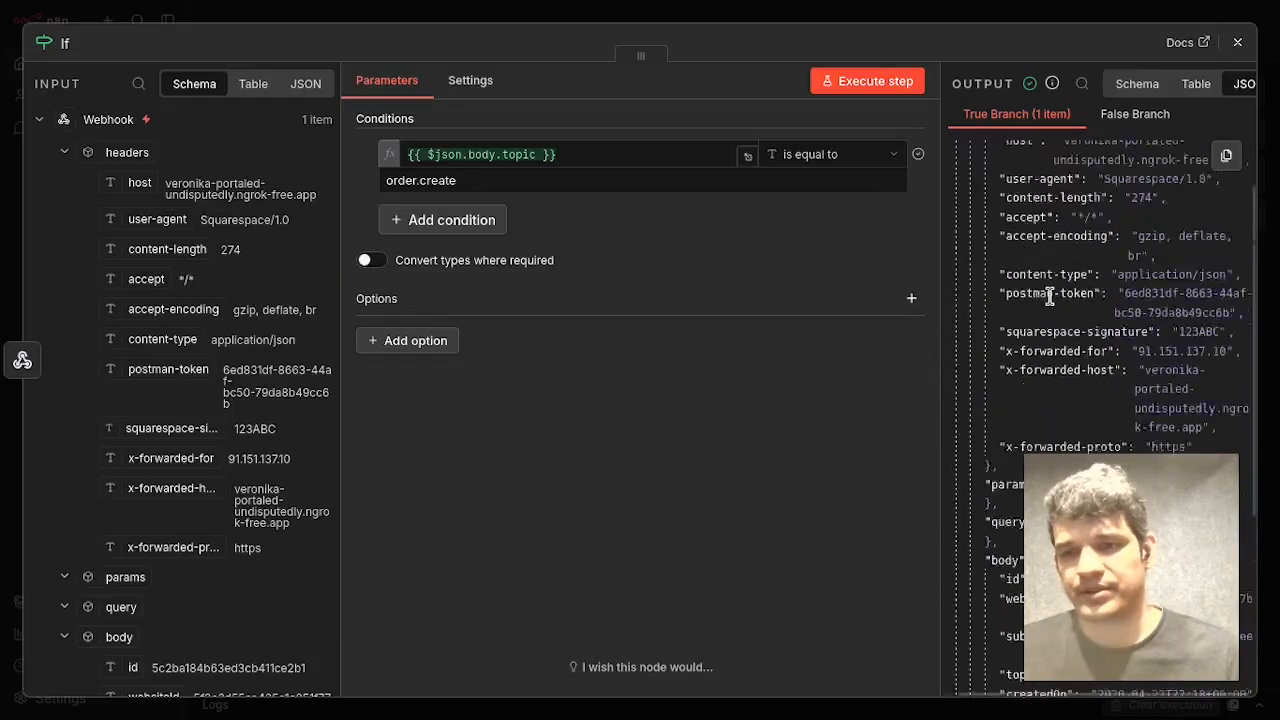
pyautogui.scroll(2, 1049, 295)
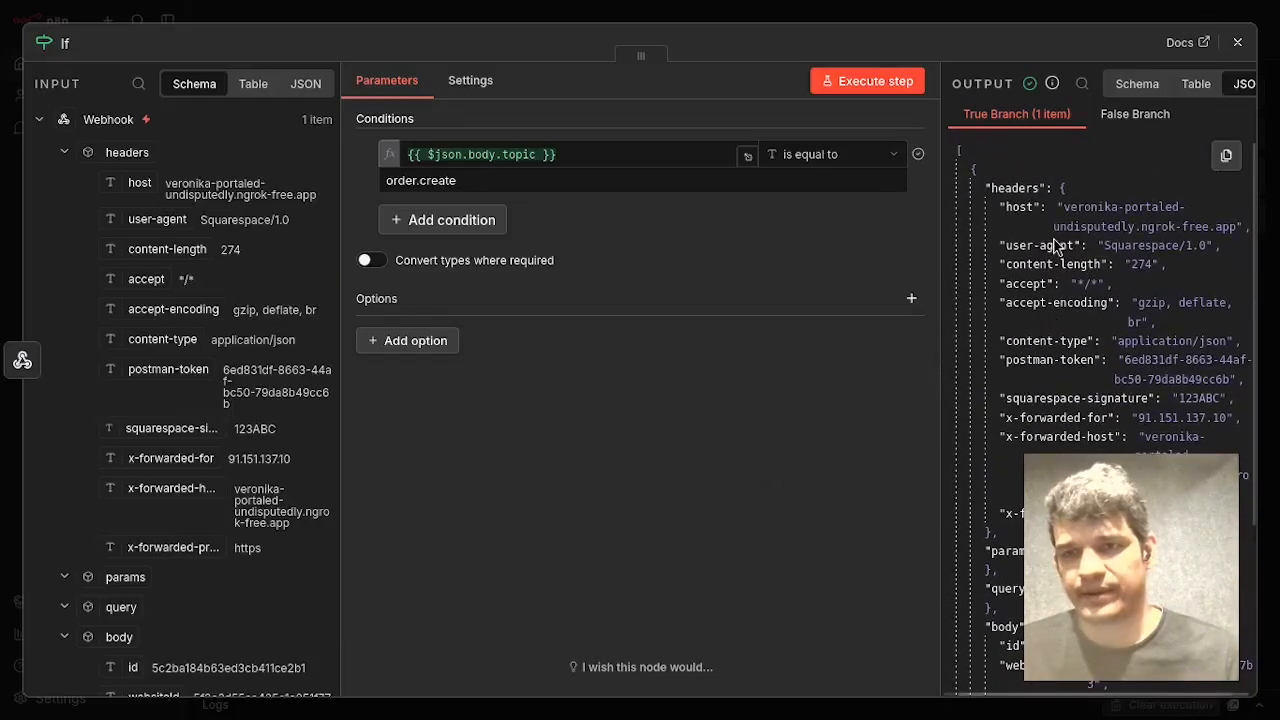
pyautogui.click(1237, 47)
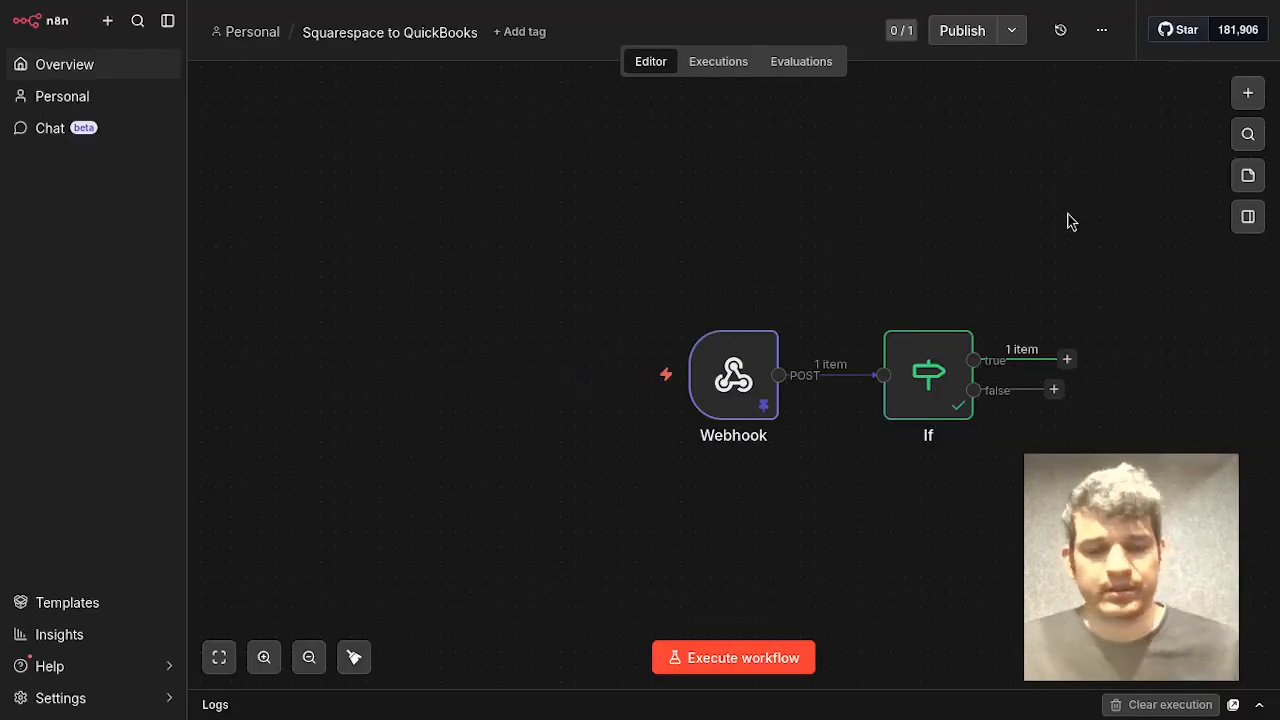
# Add a Supabase Create a row node on the false branch, logging topic, order_number, status "skipped" and reason "unexpected topic or unpaid order" to order_logs.
pyautogui.moveTo(1009, 224); pyautogui.dragTo(686, 231)
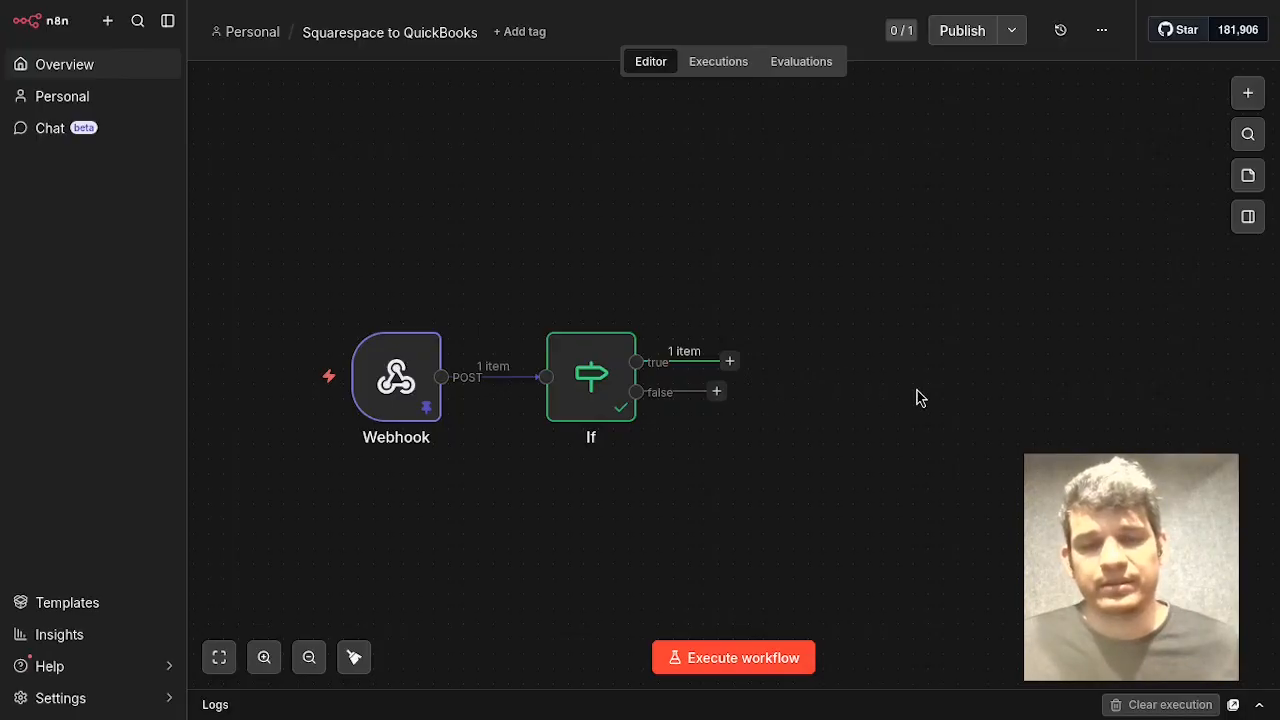
pyautogui.click(716, 392)
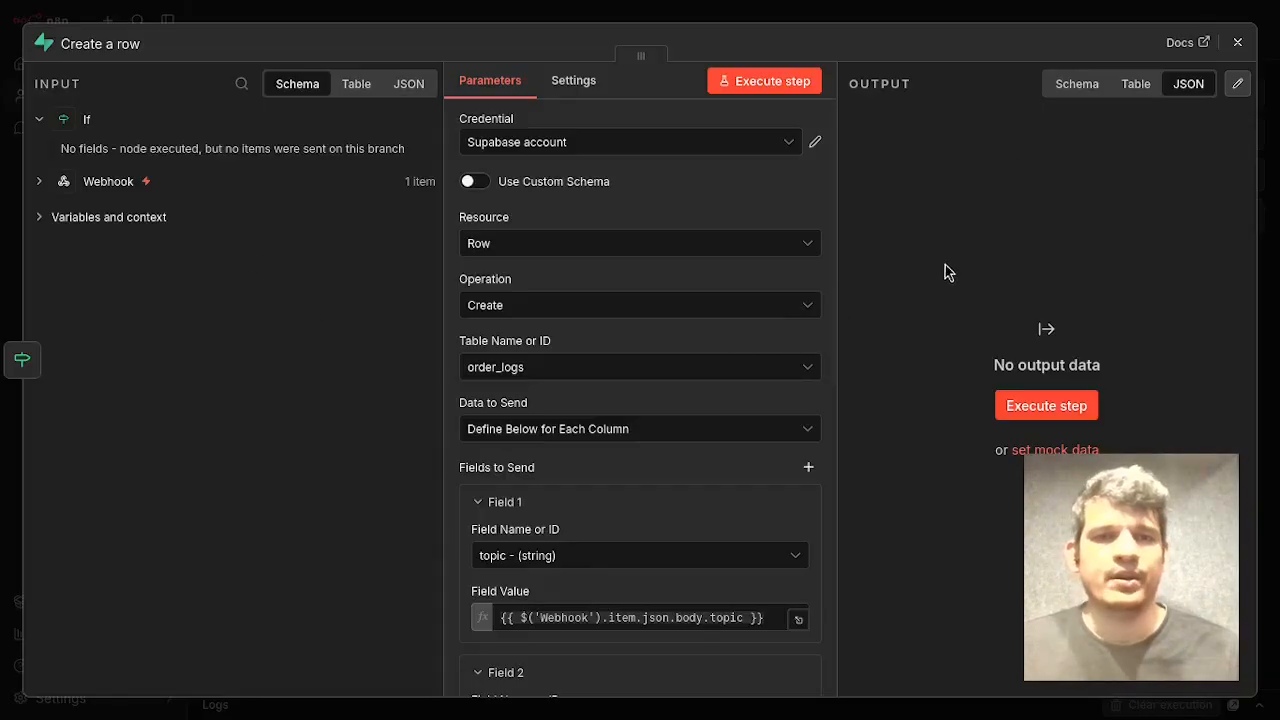
pyautogui.scroll(-2, 663, 267)
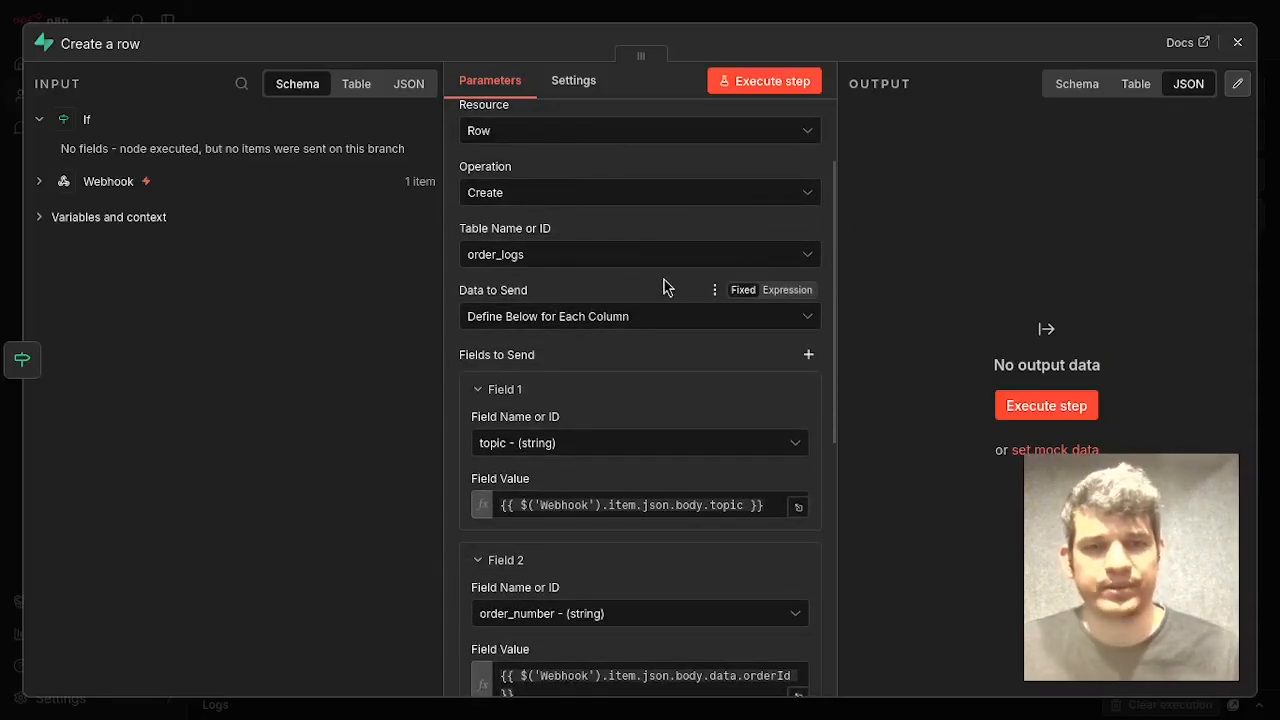
# Switch to the Supabase table editor, look at the order_logs table's columns, and return to the n8n workflow.
pyautogui.moveTo(2, 280)
pyautogui.click(108, 322)
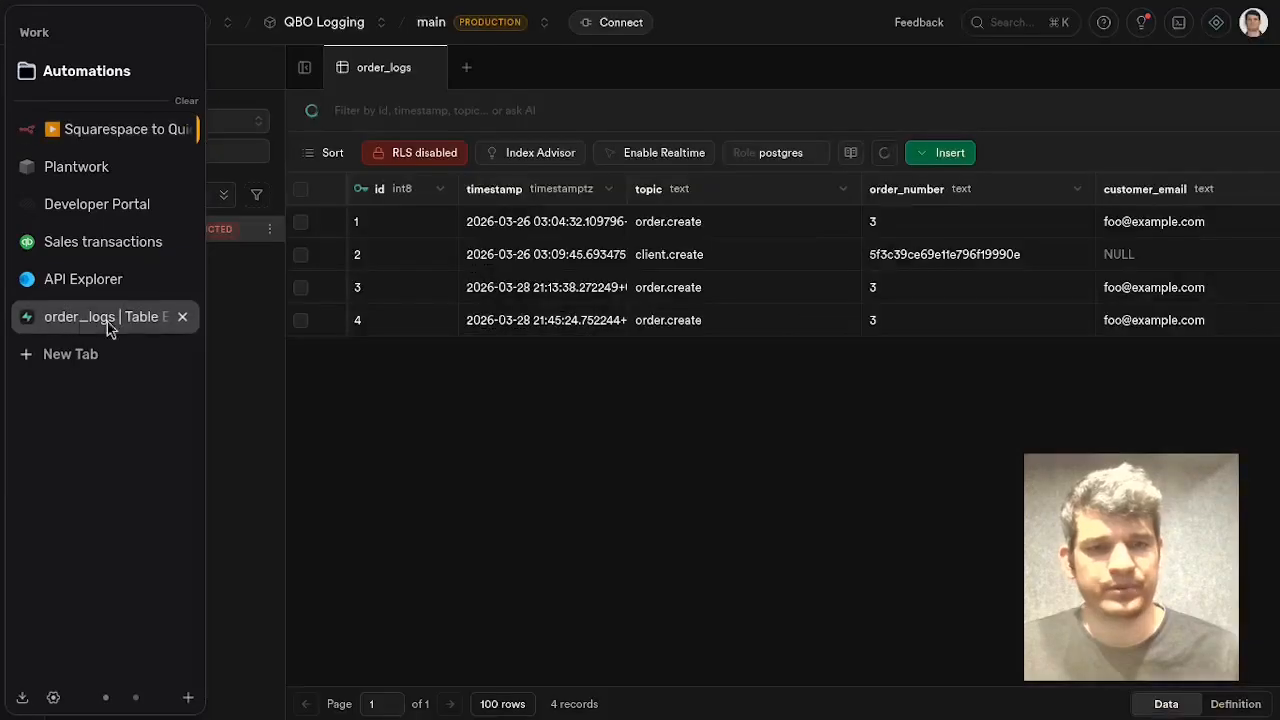
pyautogui.moveTo(2, 241)
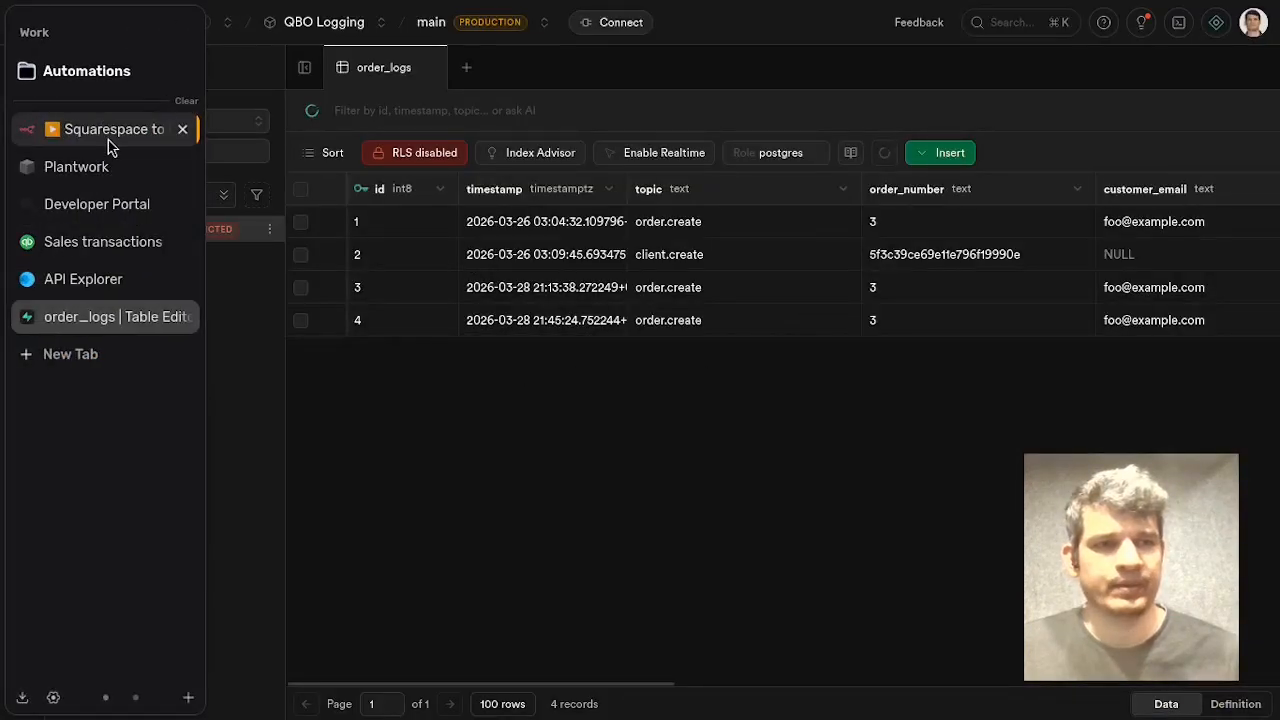
pyautogui.click(110, 140)
# Review the topic, order_number, status and reason field mappings of the Create a row node and close it.
pyautogui.scroll(-5, 666, 228)
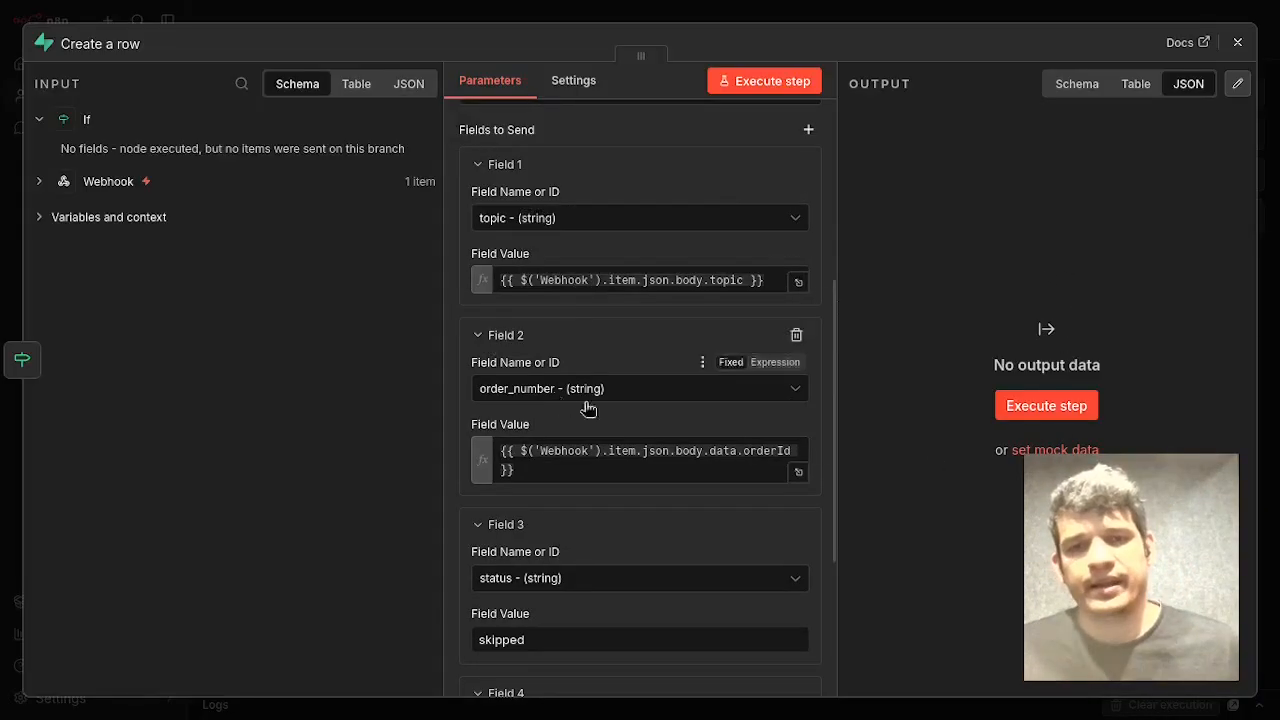
pyautogui.scroll(-1, 588, 408)
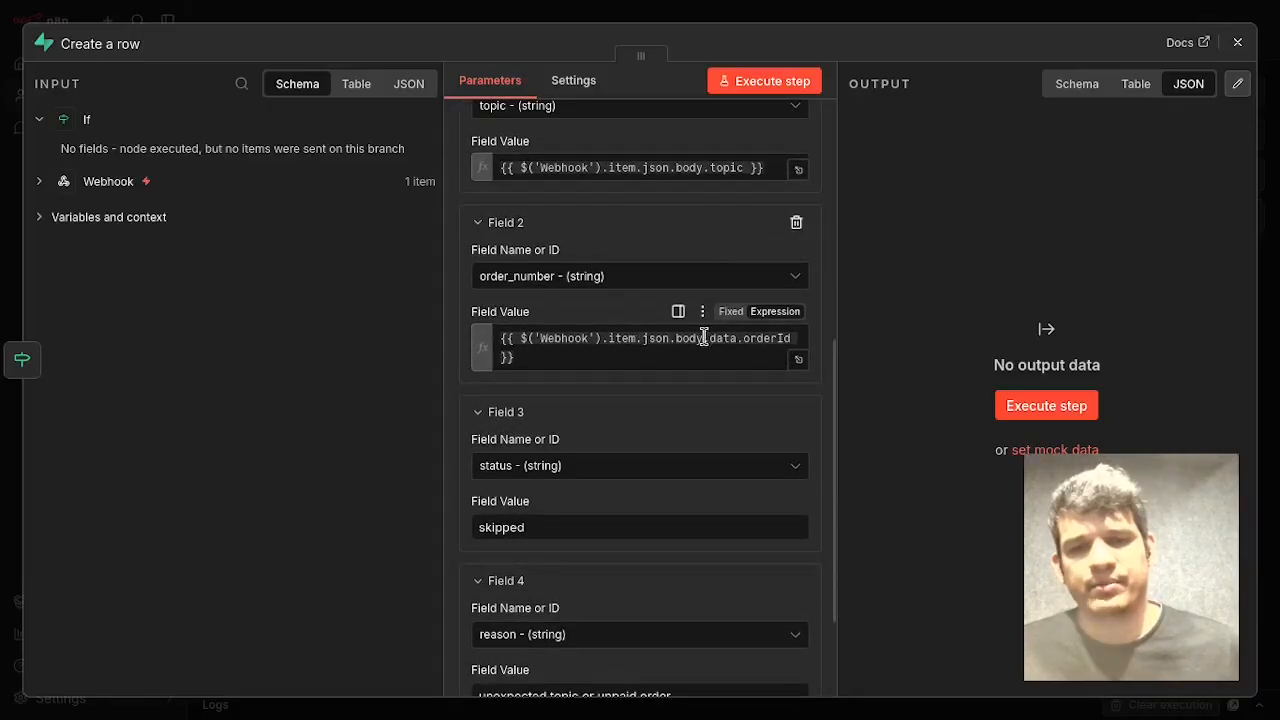
pyautogui.scroll(-2, 660, 391)
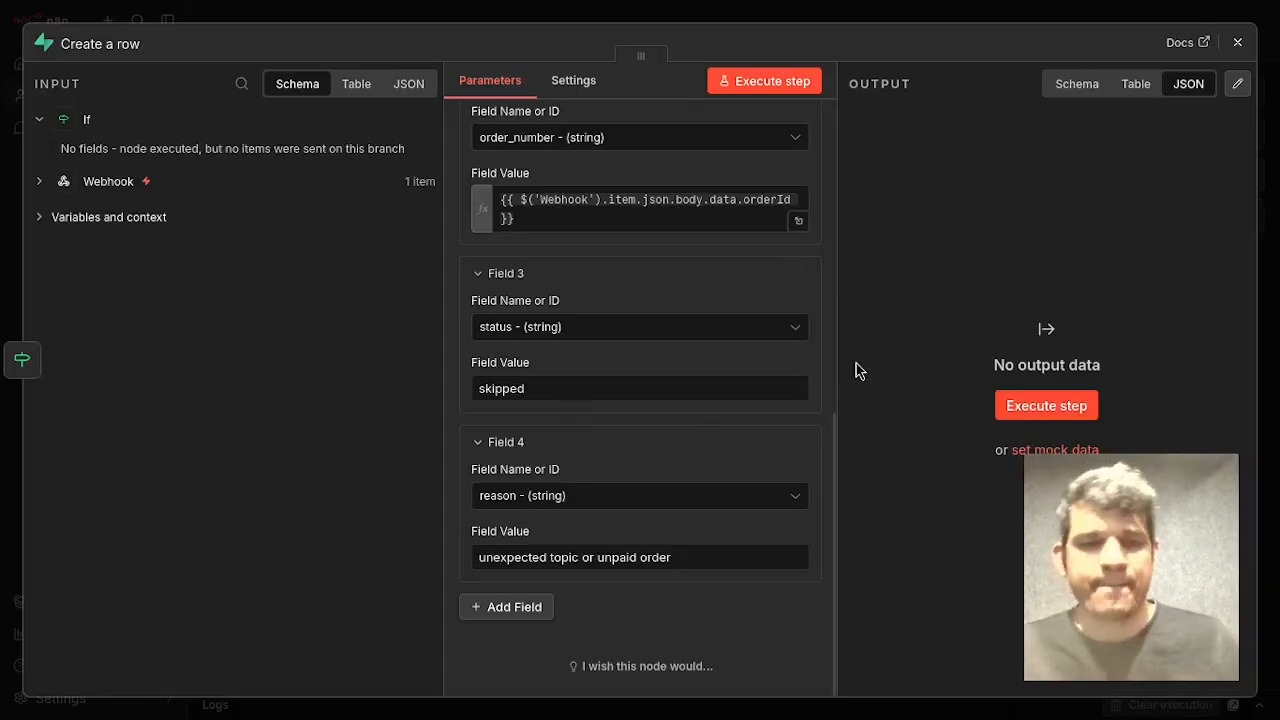
pyautogui.click(685, 557)
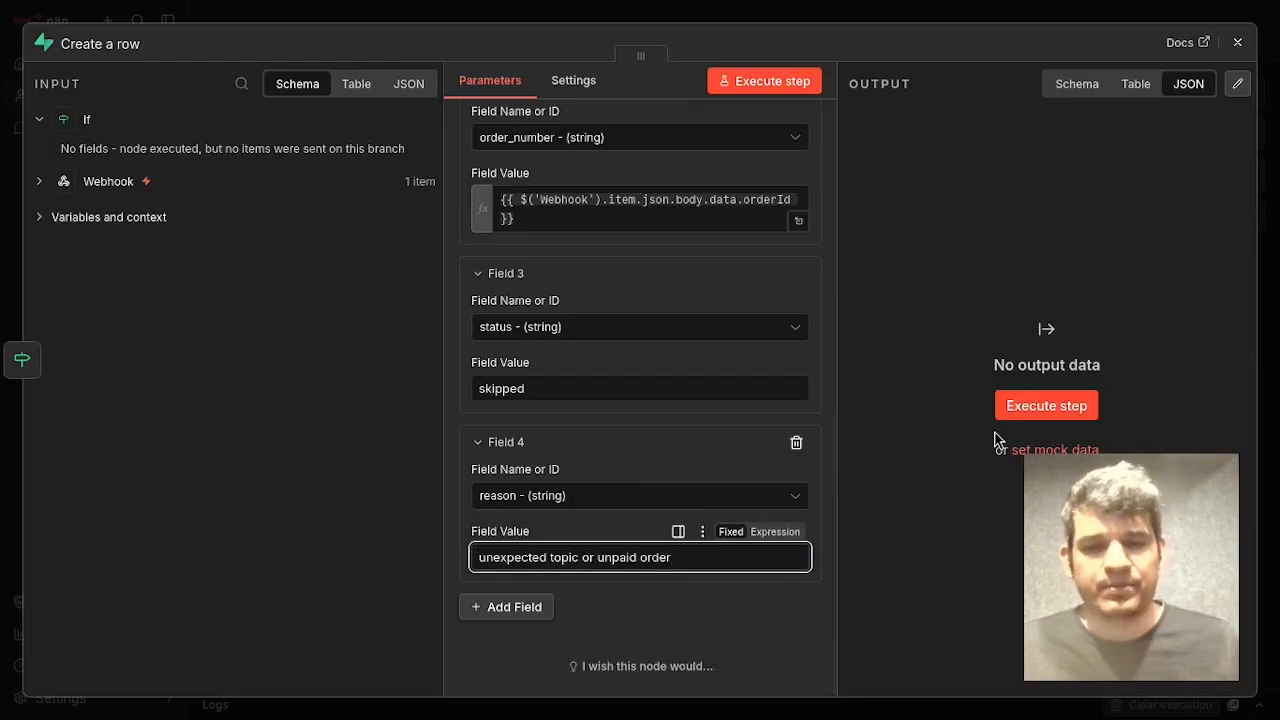
pyautogui.click(1034, 244)
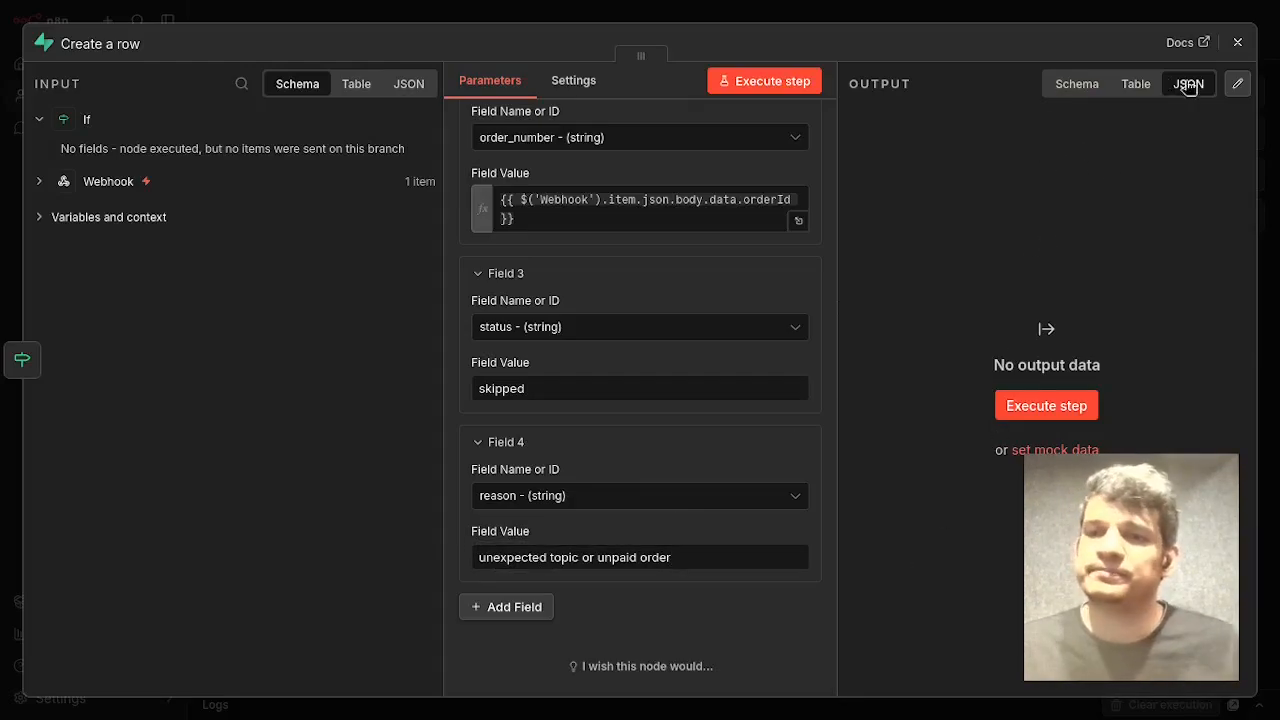
pyautogui.click(1238, 43)
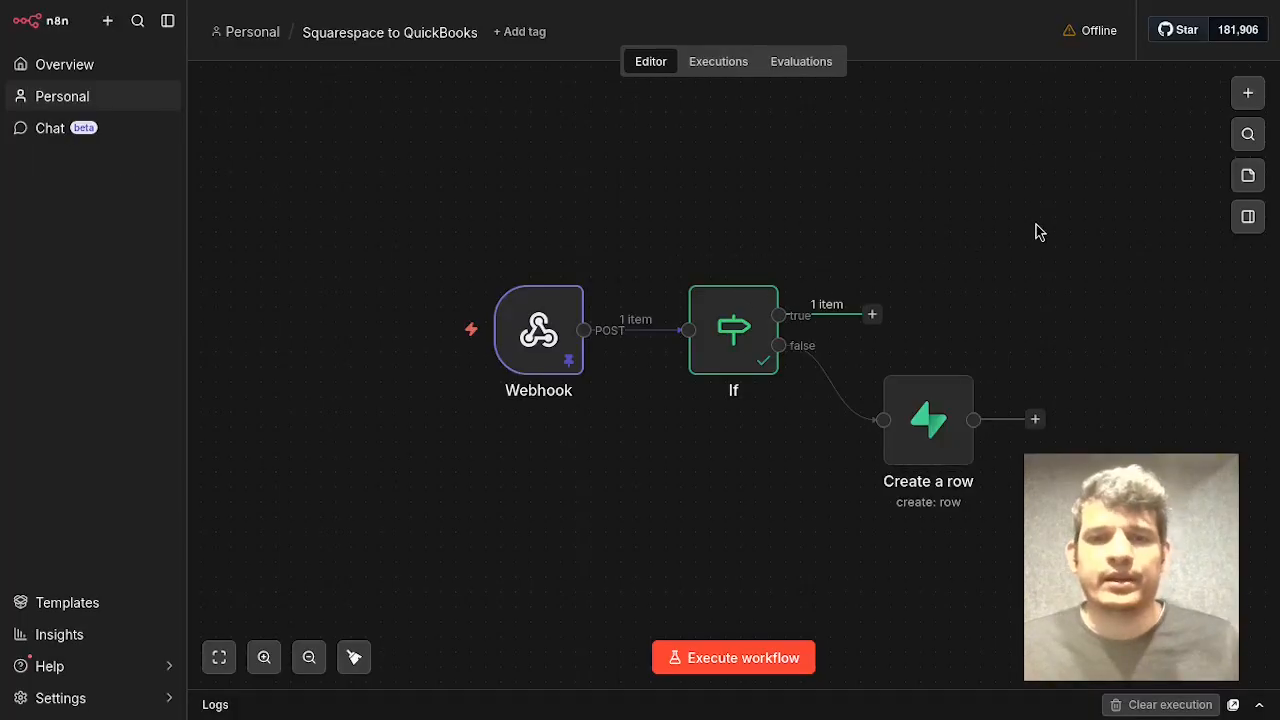
# Add an Edit Fields node on the true branch in JSON mode with sample order data and id {{ $json.body.data.orderId }}, execute it, and review its output.
pyautogui.moveTo(1033, 236); pyautogui.dragTo(752, 184)
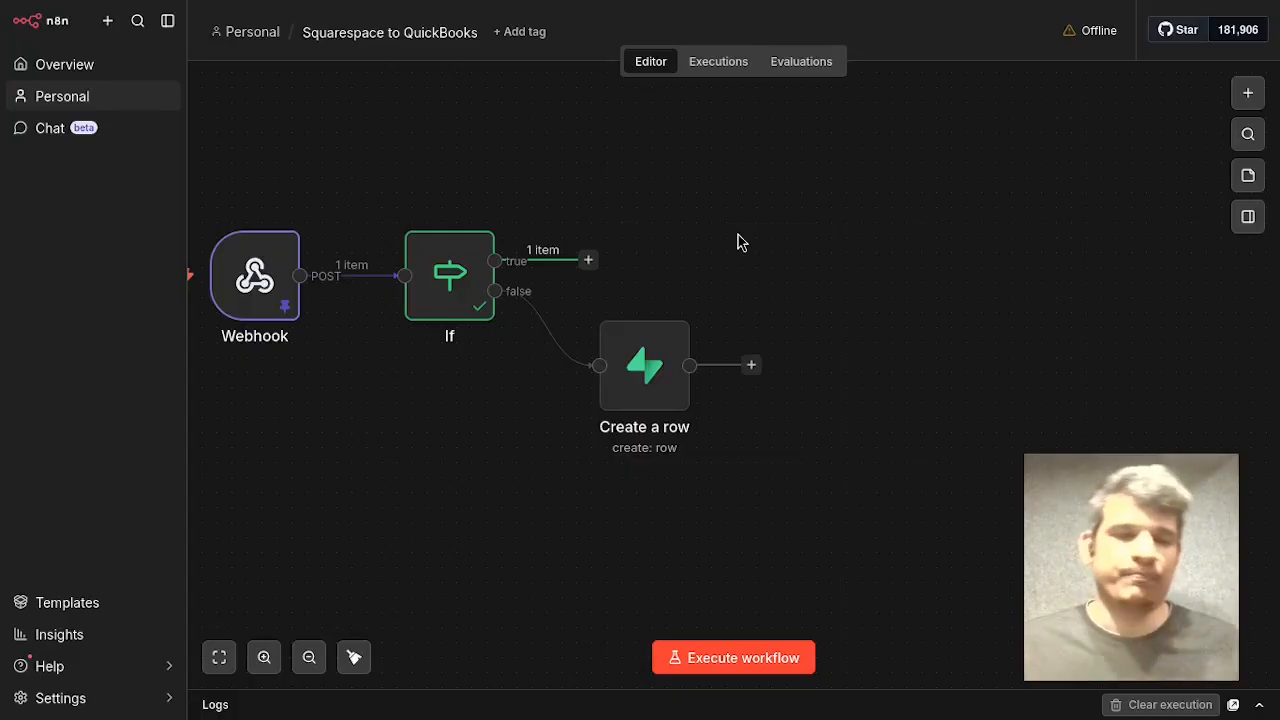
pyautogui.click(589, 261)
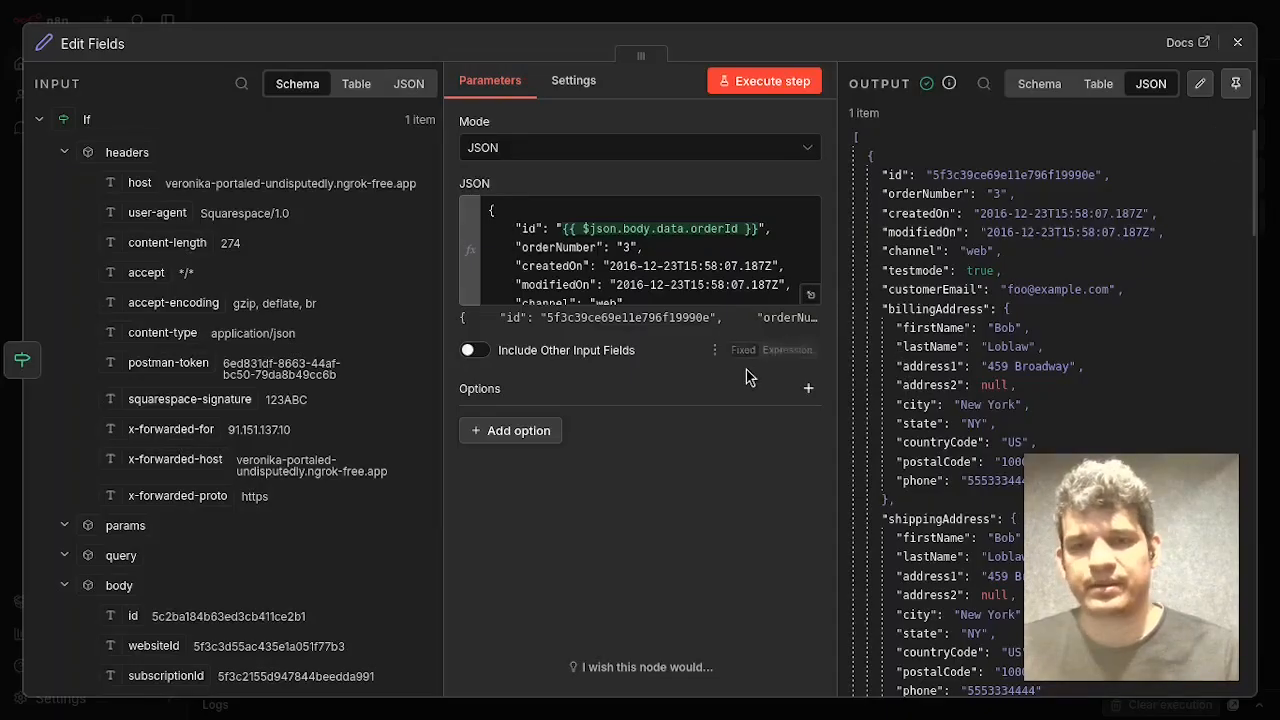
pyautogui.scroll(-2, 1030, 272)
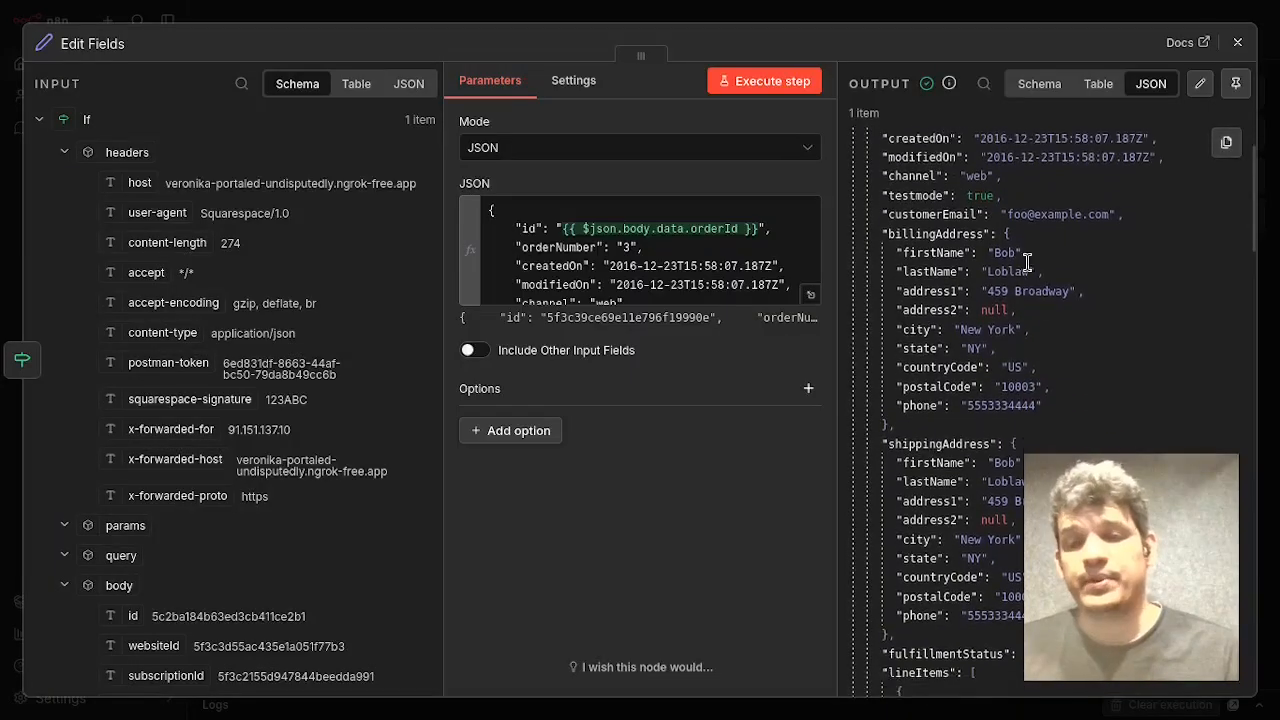
pyautogui.scroll(2, 1051, 357)
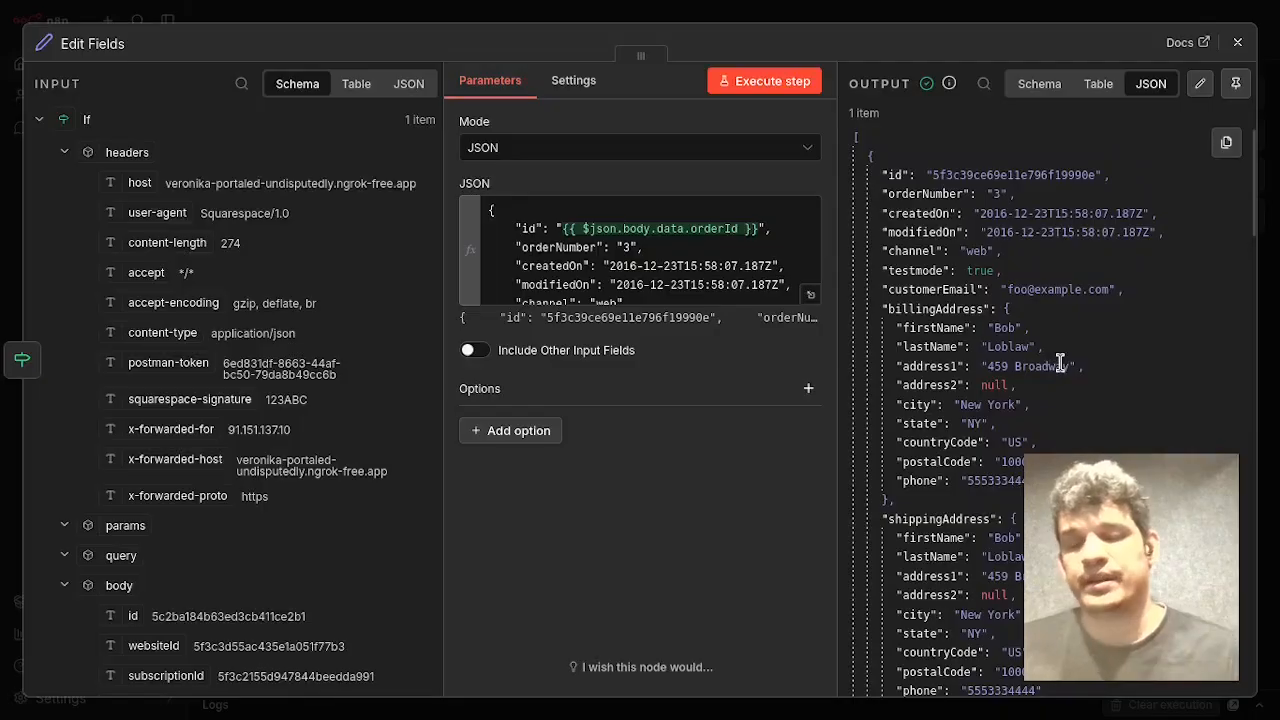
# Examine the Edit Fields node's JSON output, covering the addresses, line items, fulfillments and order totals, and close the node.
pyautogui.scroll(-1, 1057, 395)
pyautogui.scroll(-7, 1057, 400)
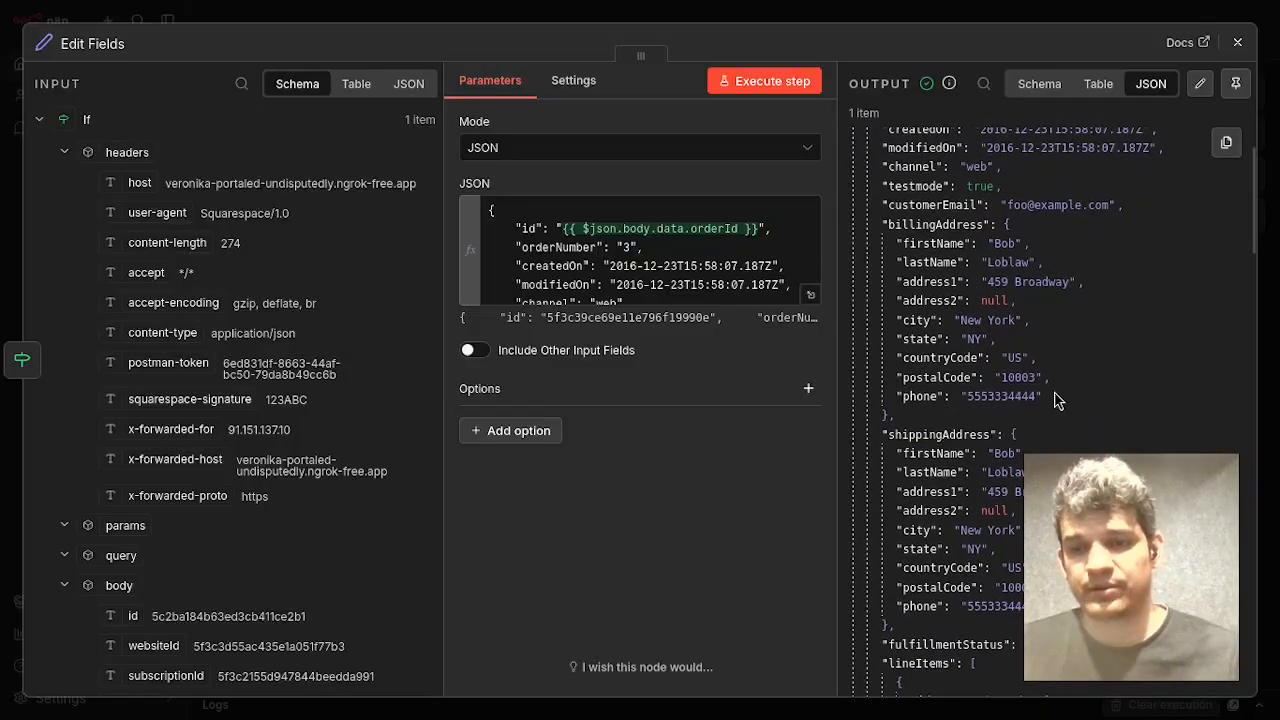
pyautogui.scroll(3, 1057, 400)
pyautogui.scroll(-6, 1057, 400)
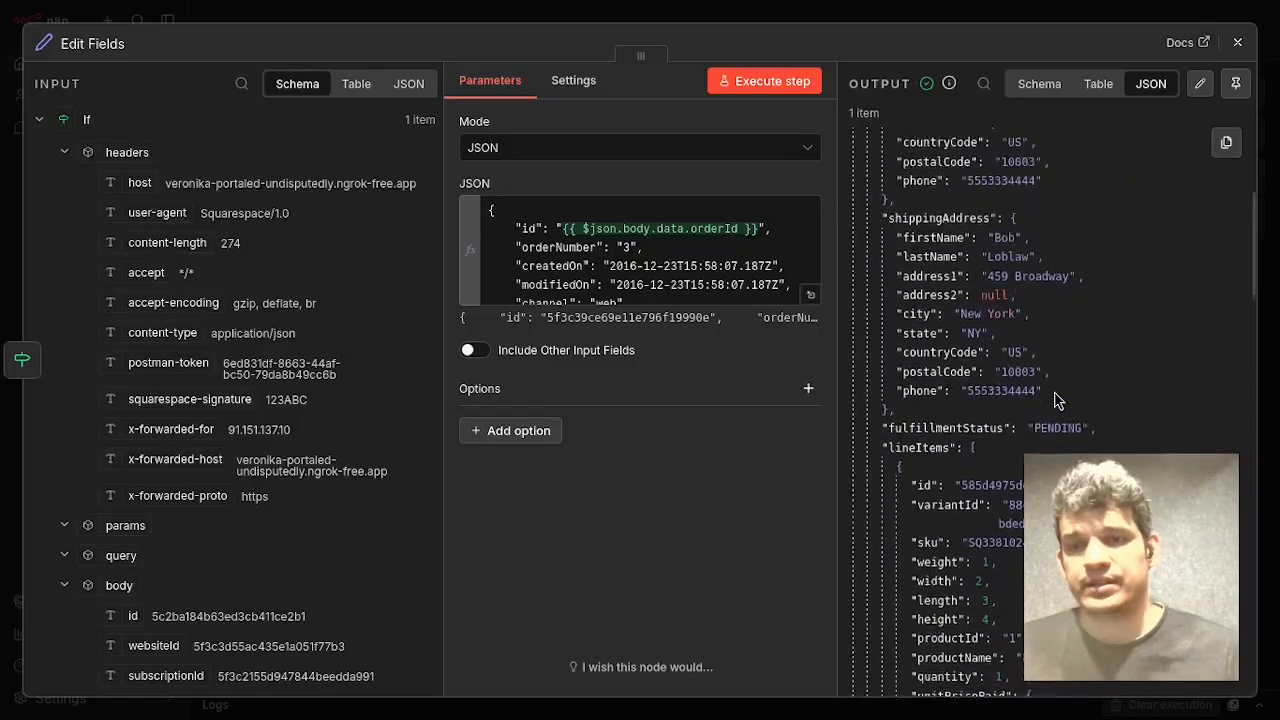
pyautogui.scroll(-10, 1037, 404)
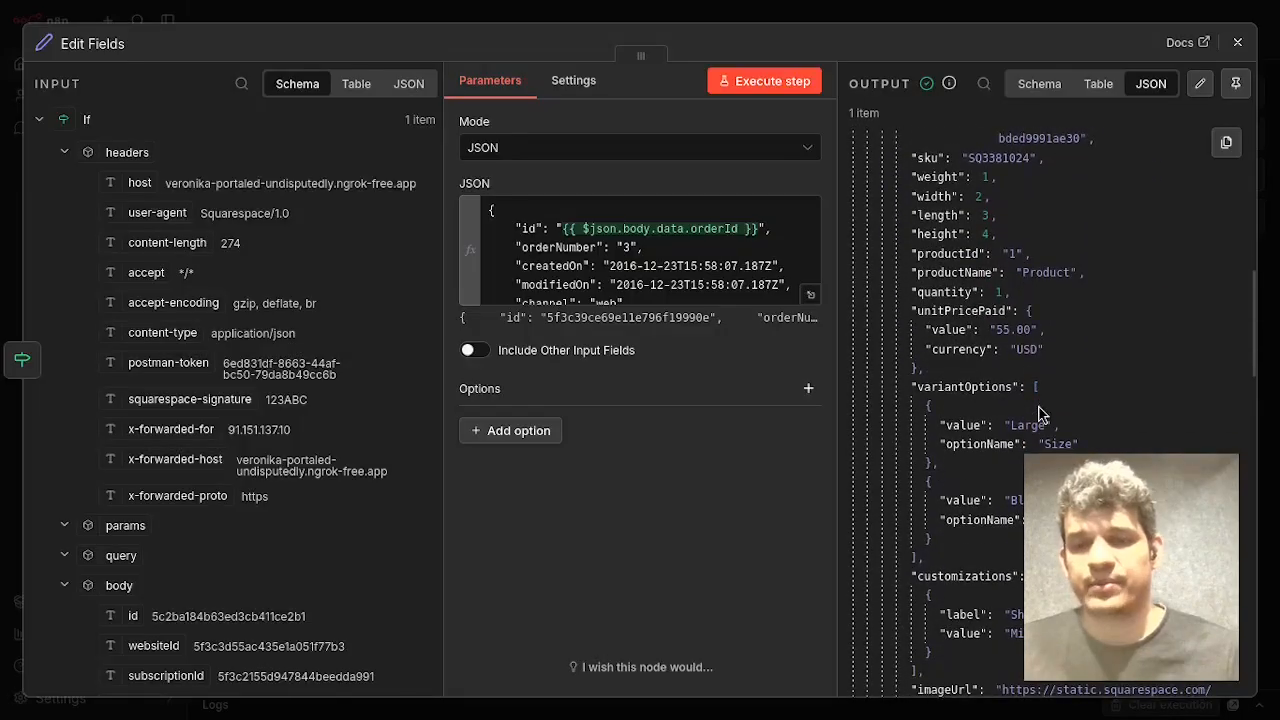
pyautogui.scroll(-12, 1040, 448)
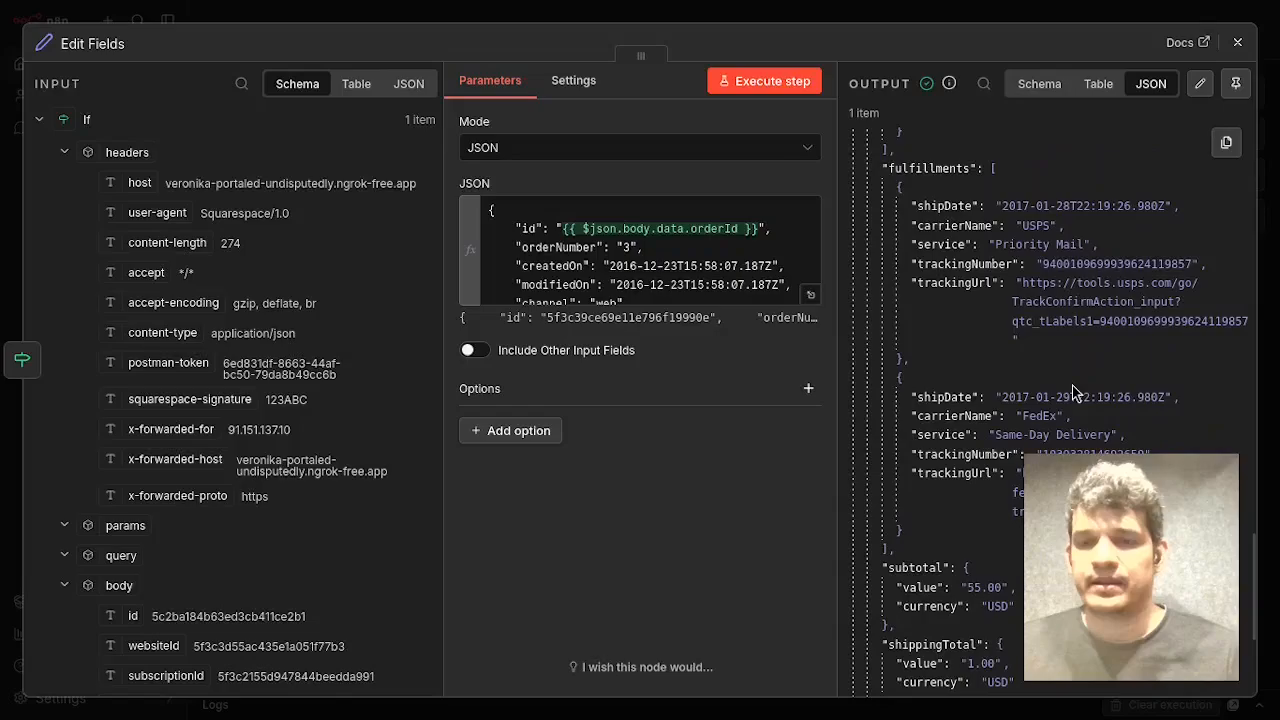
pyautogui.scroll(-7, 1073, 390)
pyautogui.scroll(-3, 1073, 392)
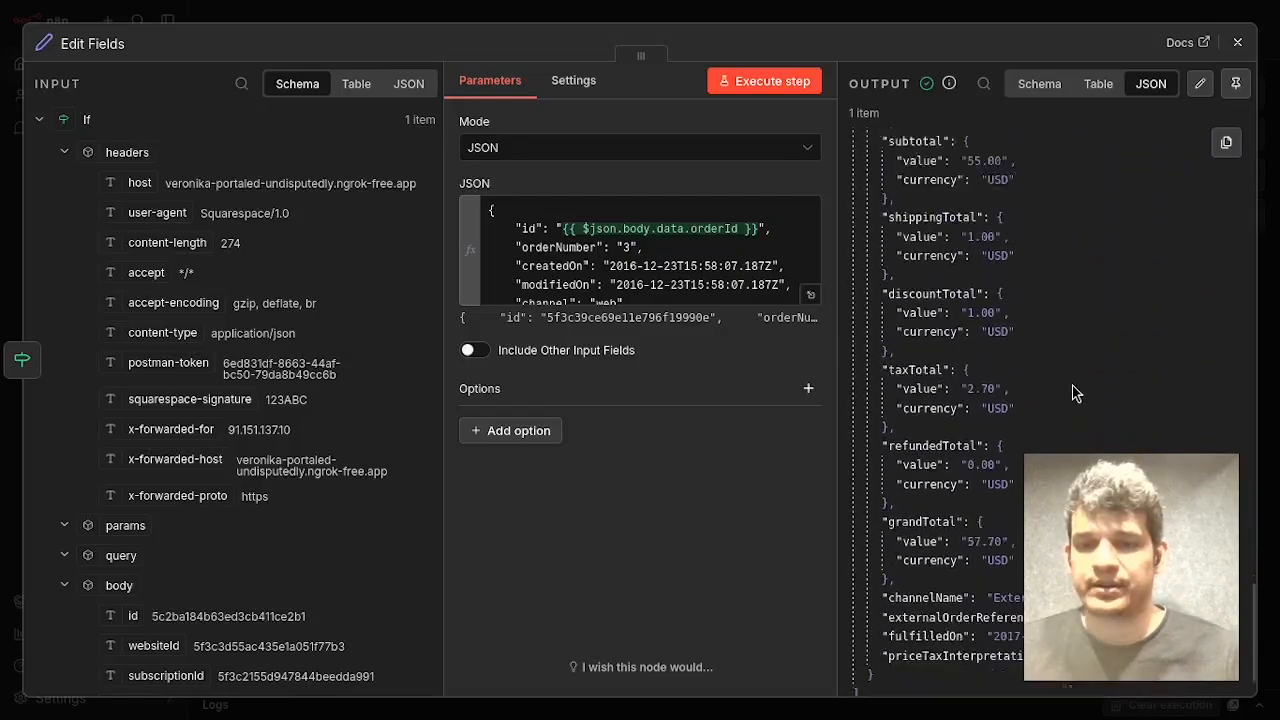
pyautogui.scroll(8, 1073, 392)
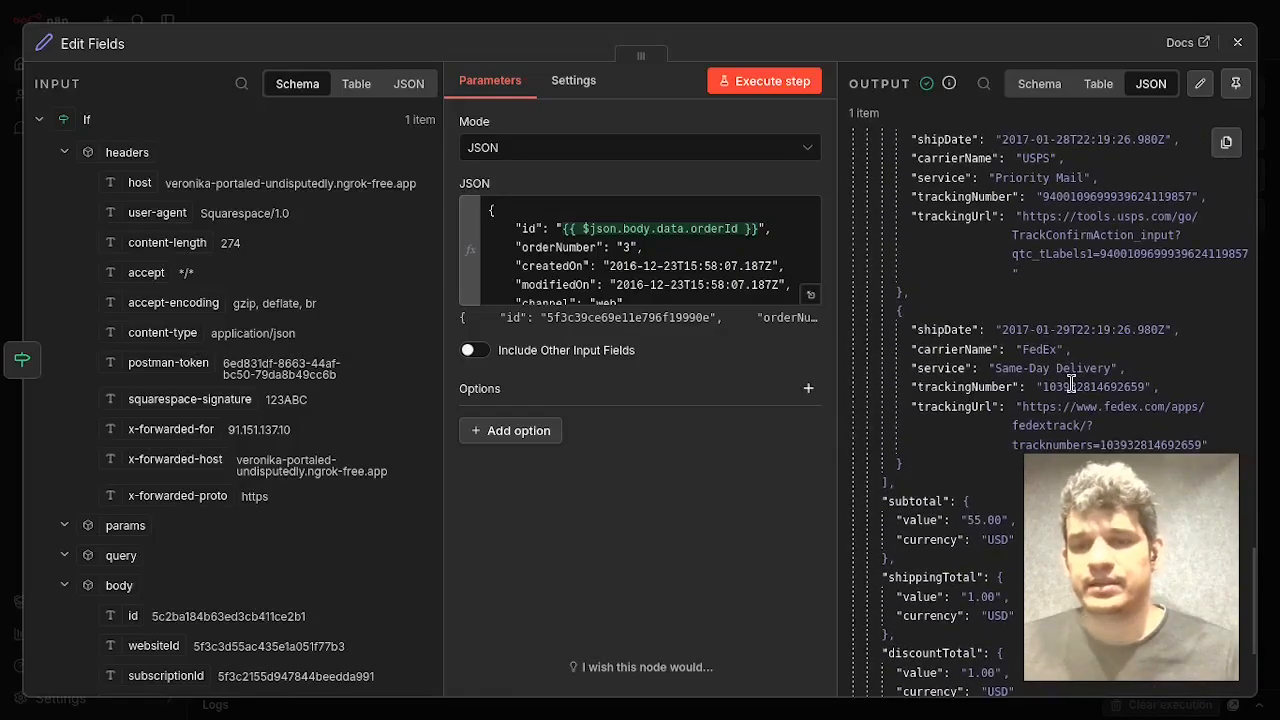
pyautogui.scroll(-8, 1073, 392)
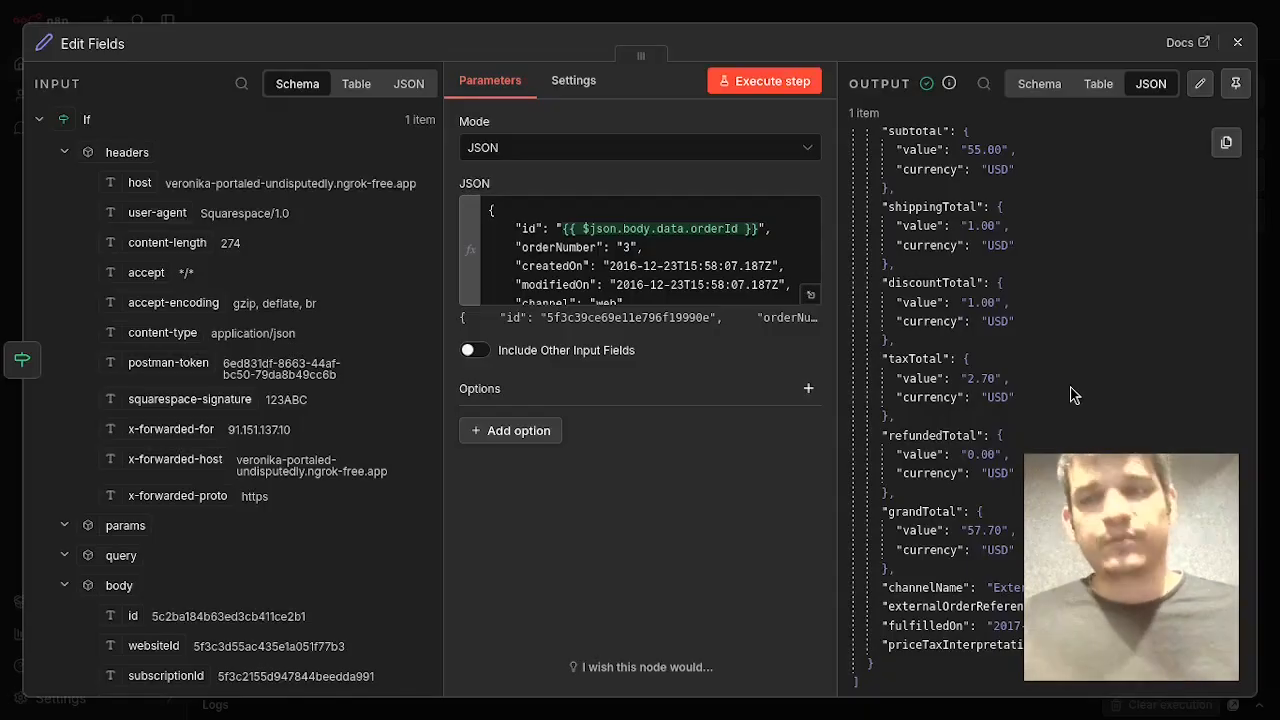
pyautogui.click(1237, 42)
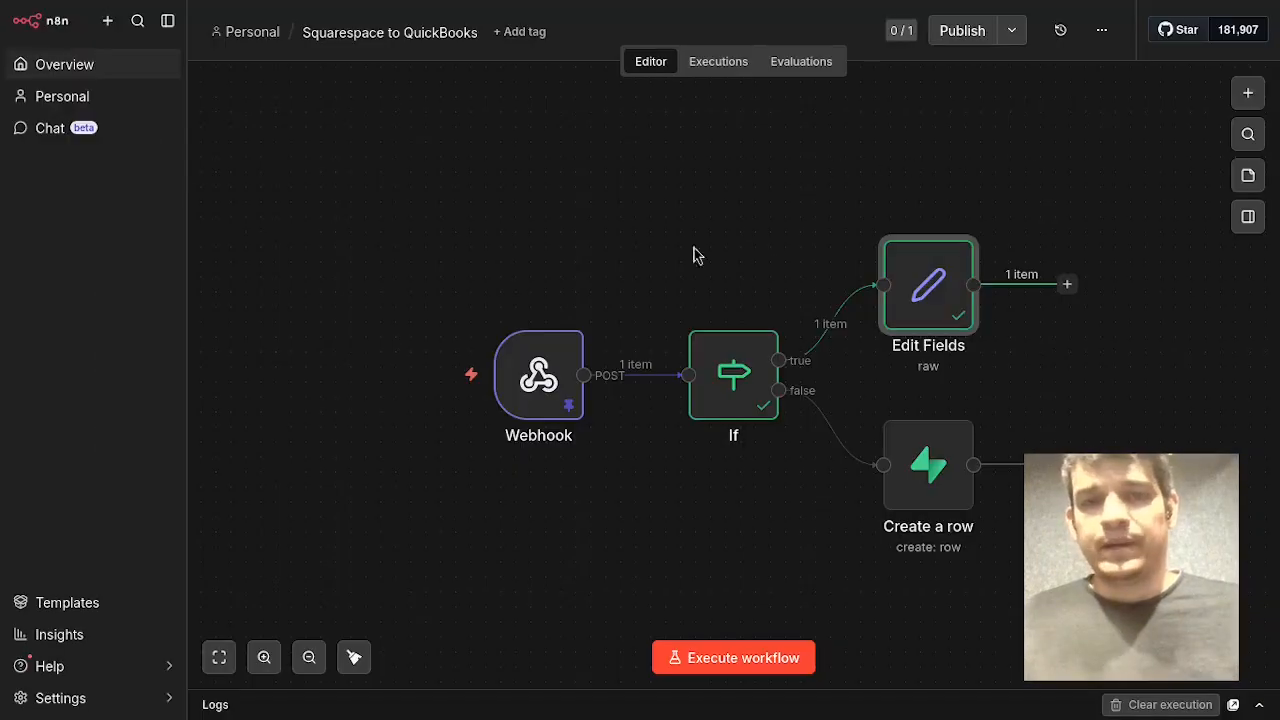
# Add a QuickBooks Online Get many customers node after Edit Fields with limit 50 and query WHERE PrimaryEmailAddr = '{{$json.customerEmail}}'.
pyautogui.click(1069, 285)
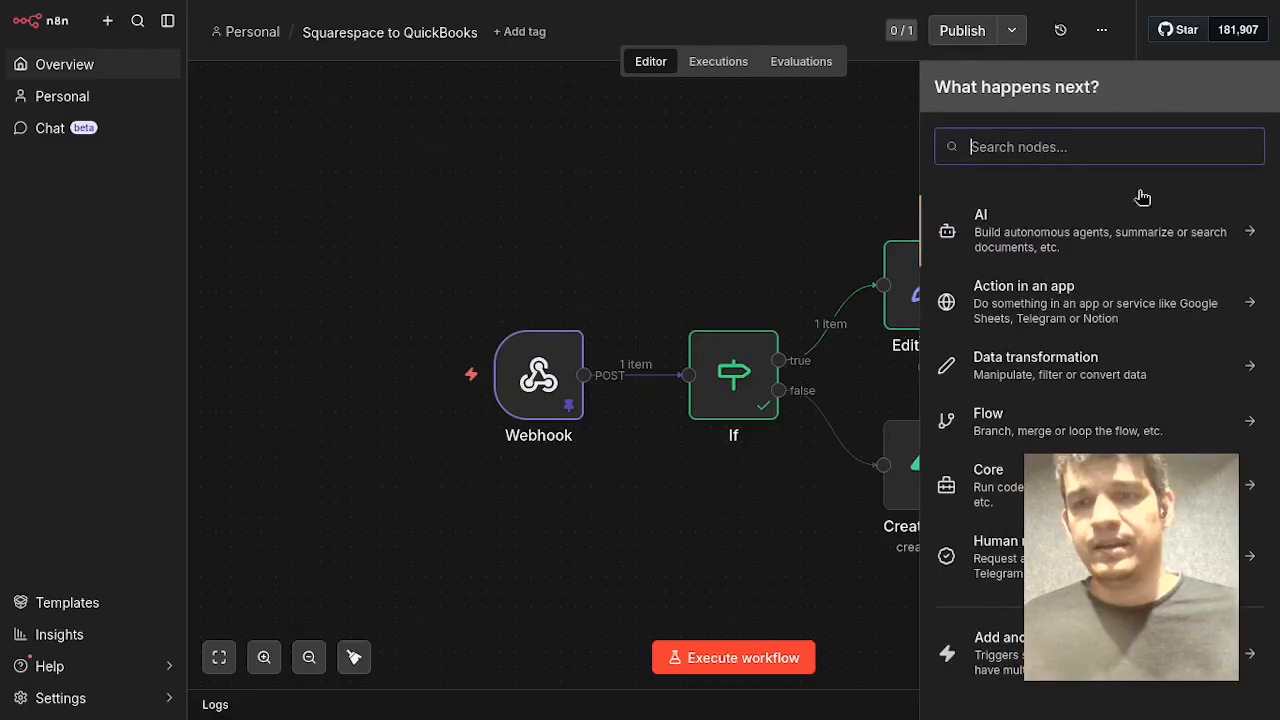
pyautogui.write('quick')
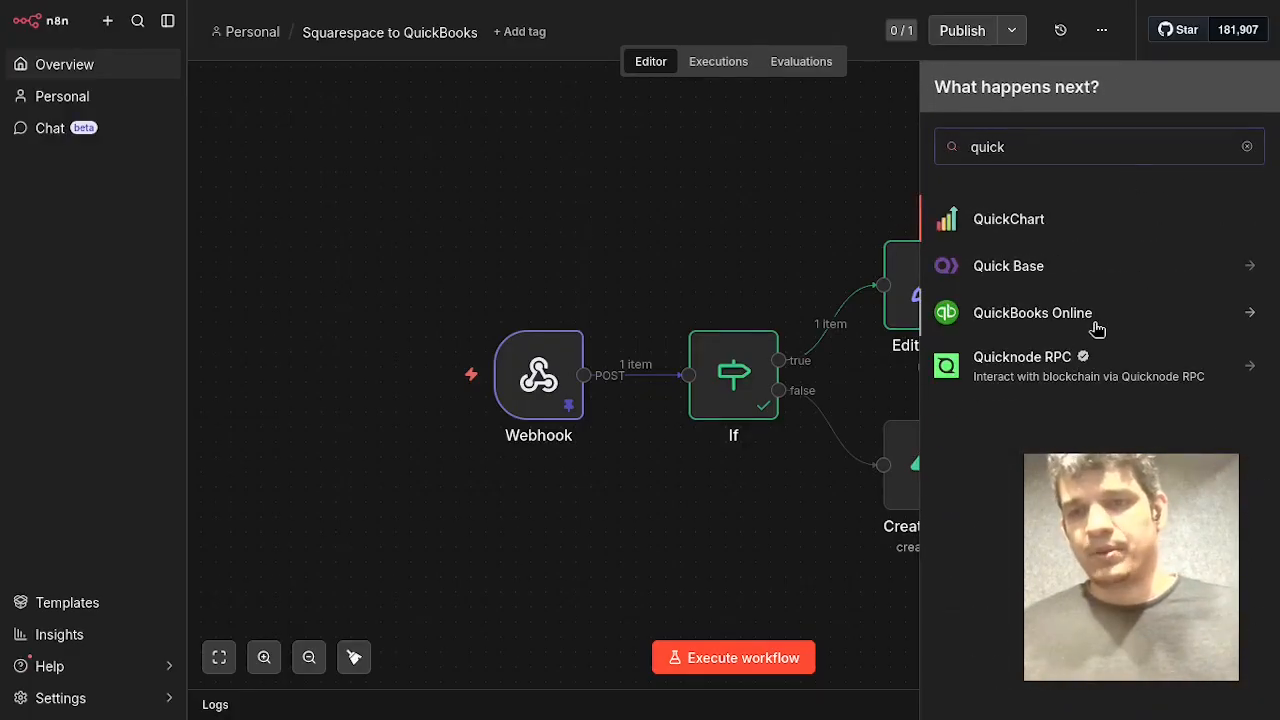
pyautogui.click(1094, 318)
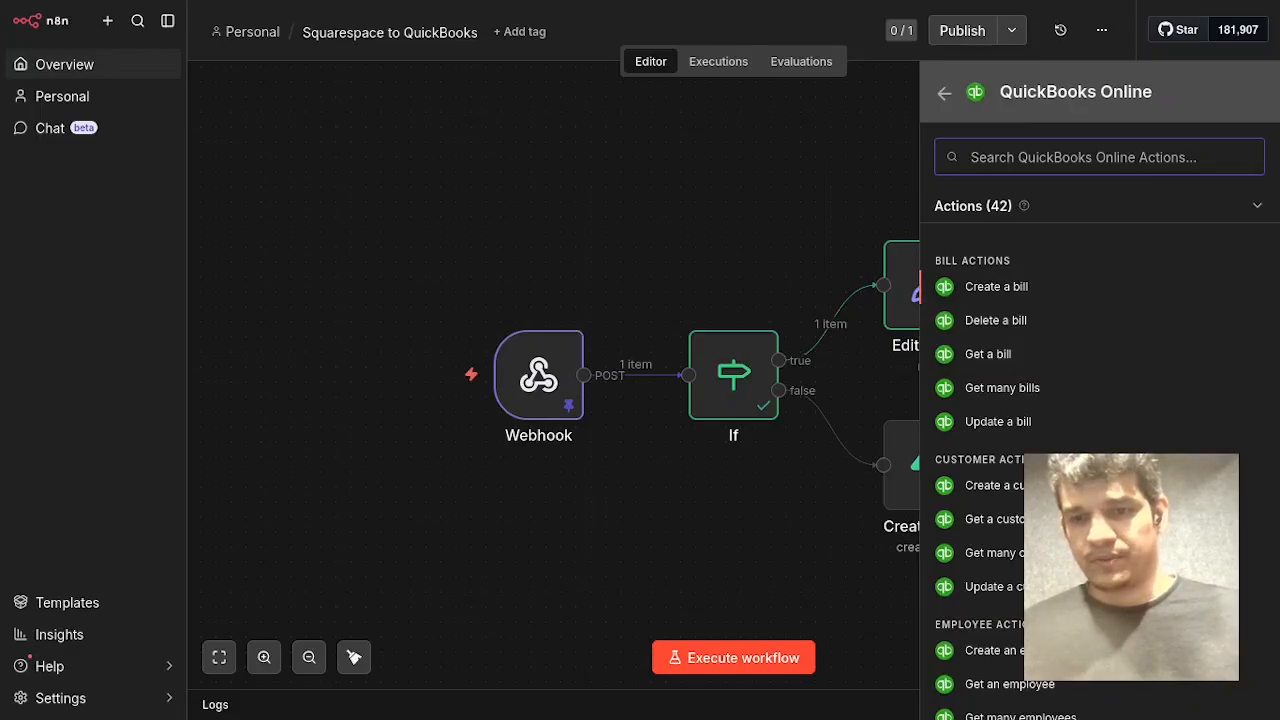
pyautogui.click(1022, 538)
pyautogui.click(1018, 524)
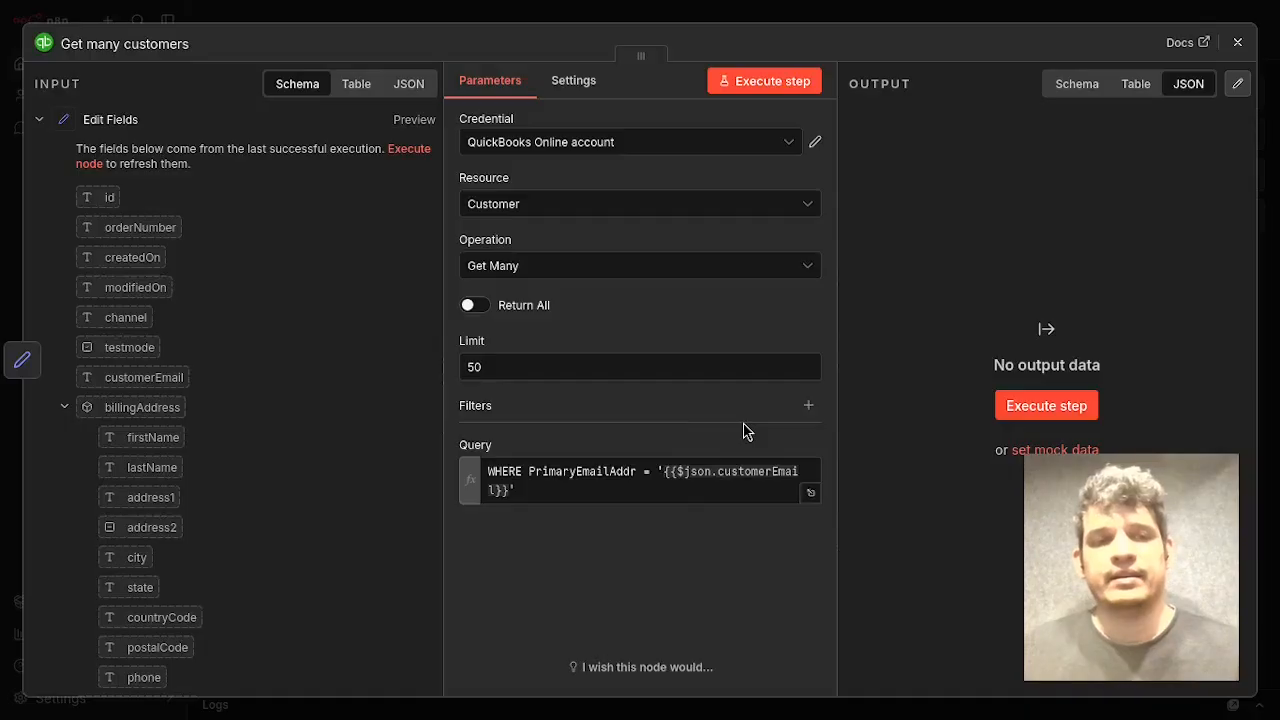
# Execute the Edit Fields input and the Get many customers node, review the returned customer JSON, and close the node.
pyautogui.click(408, 149)
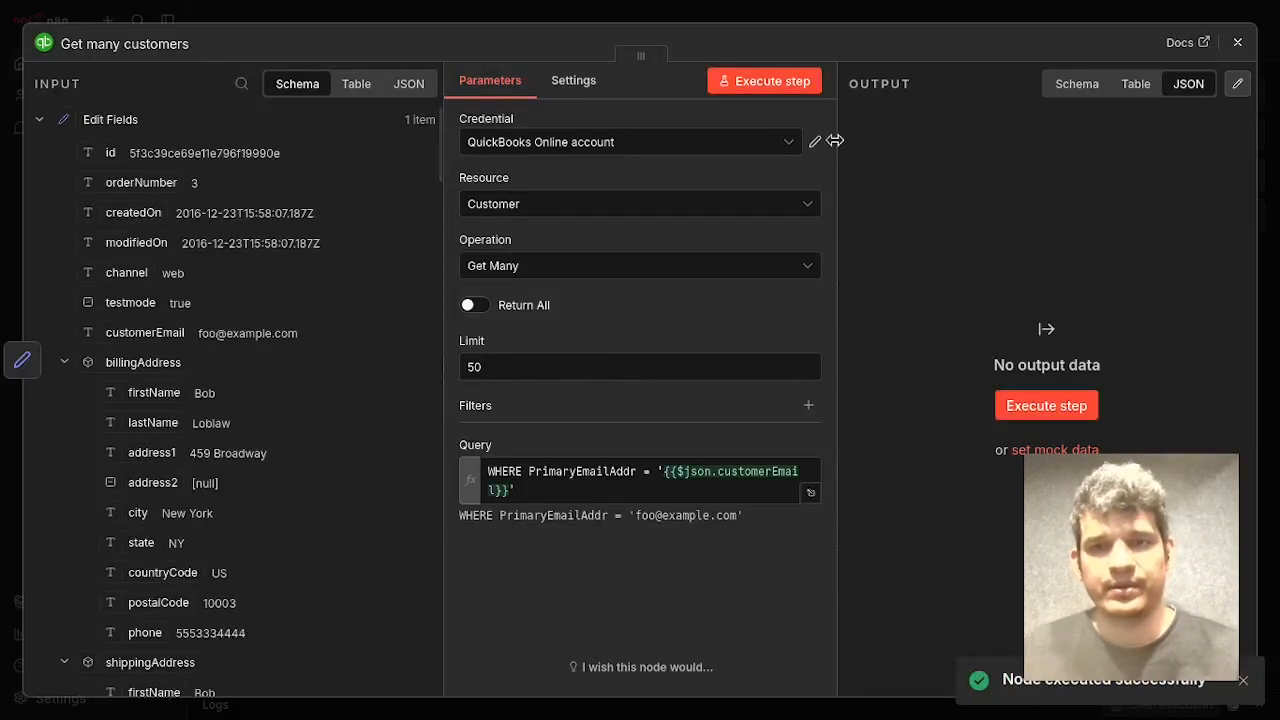
pyautogui.click(767, 87)
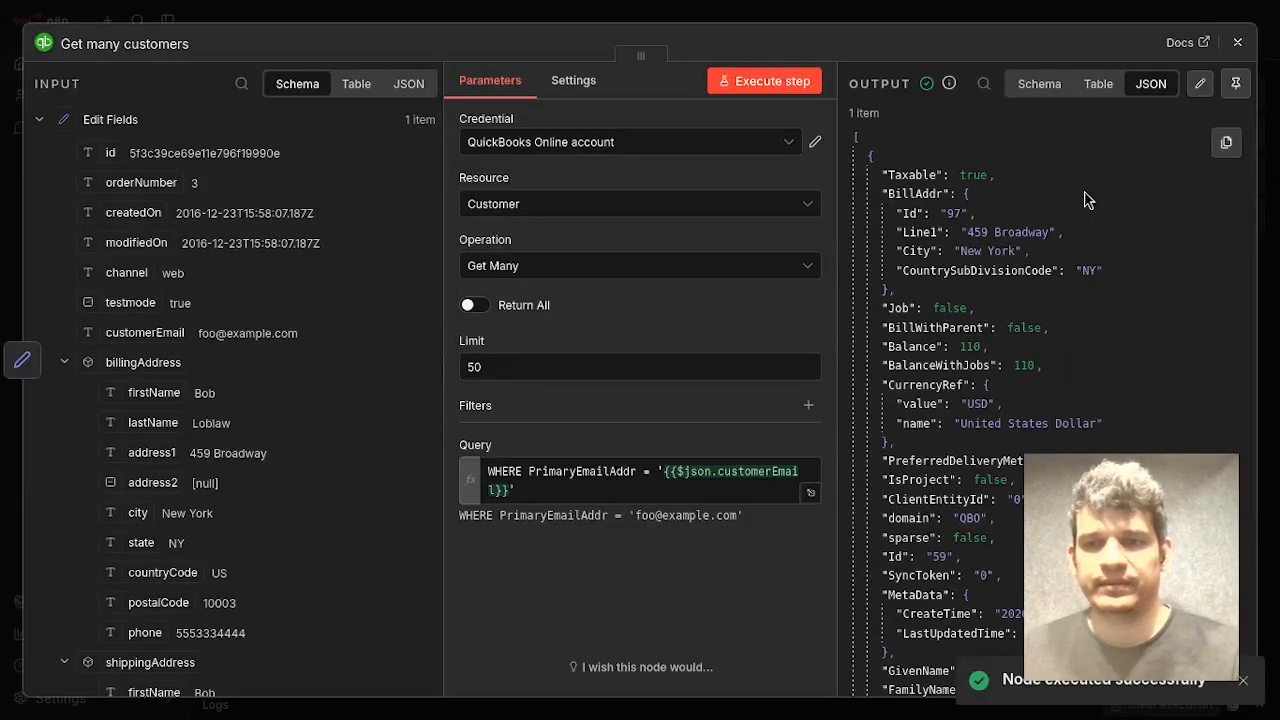
pyautogui.scroll(-5, 1119, 265)
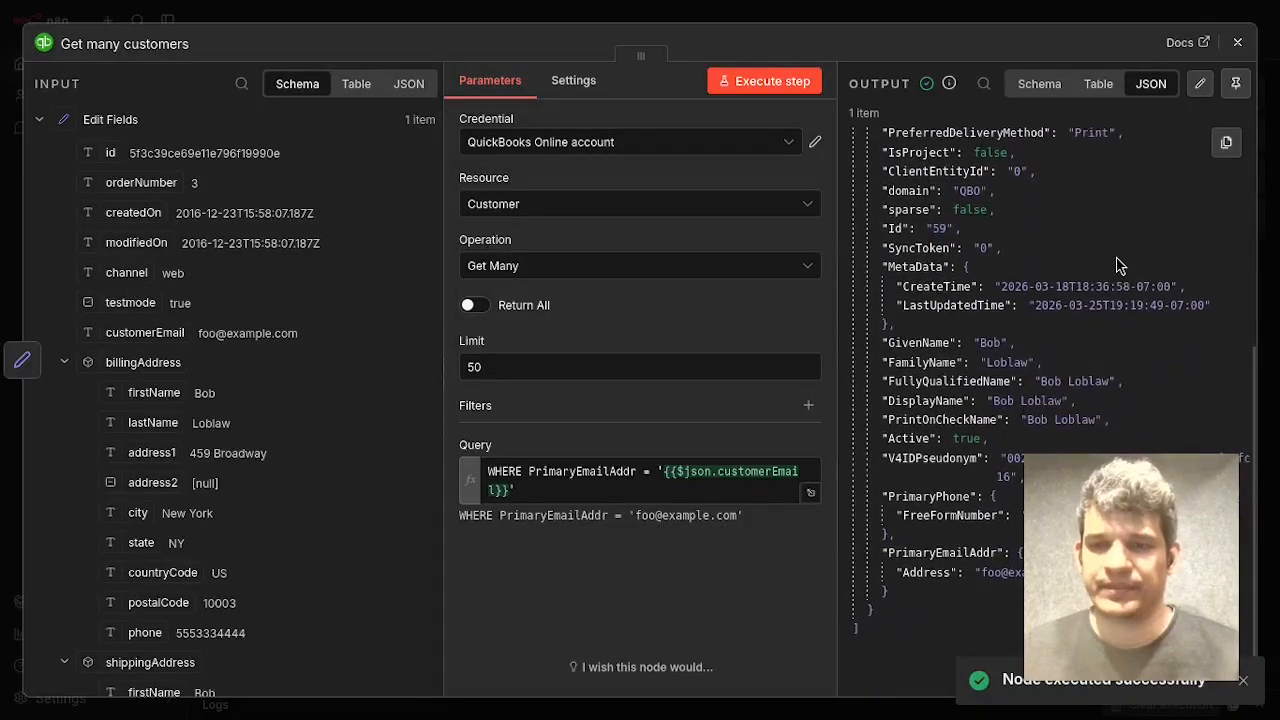
pyautogui.scroll(5, 1119, 265)
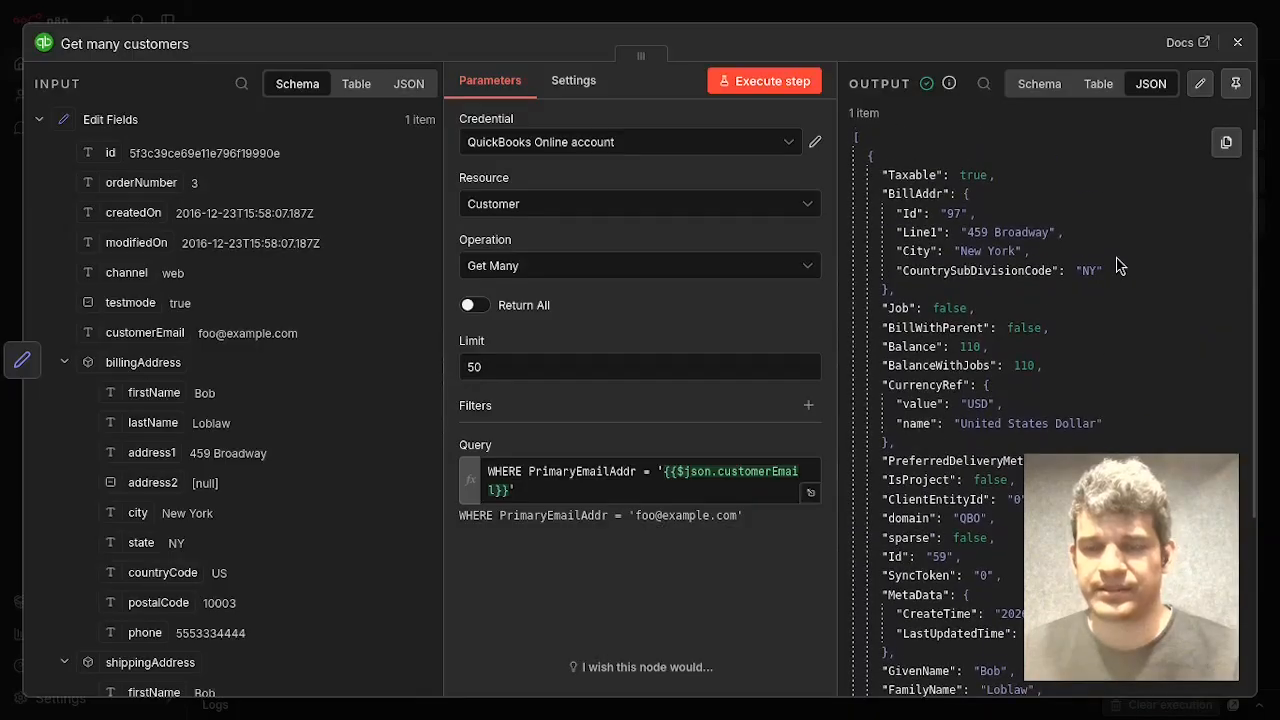
pyautogui.scroll(-6, 1119, 265)
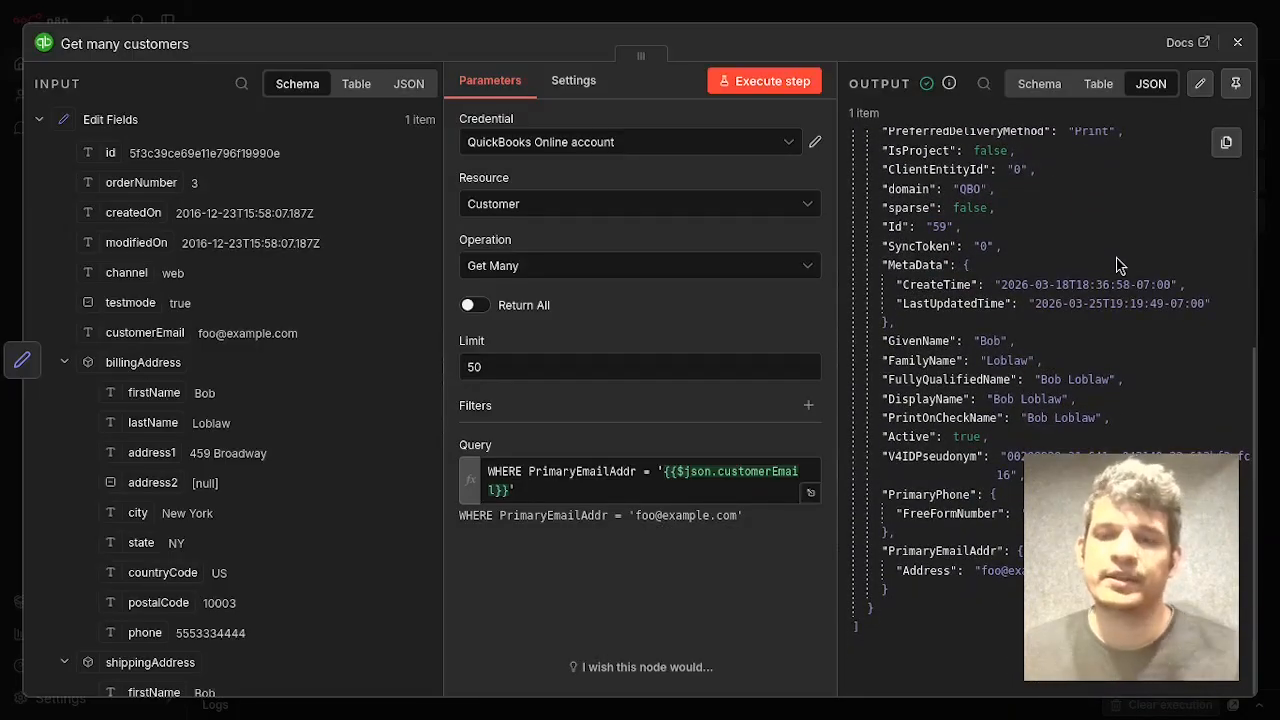
pyautogui.scroll(6, 1119, 265)
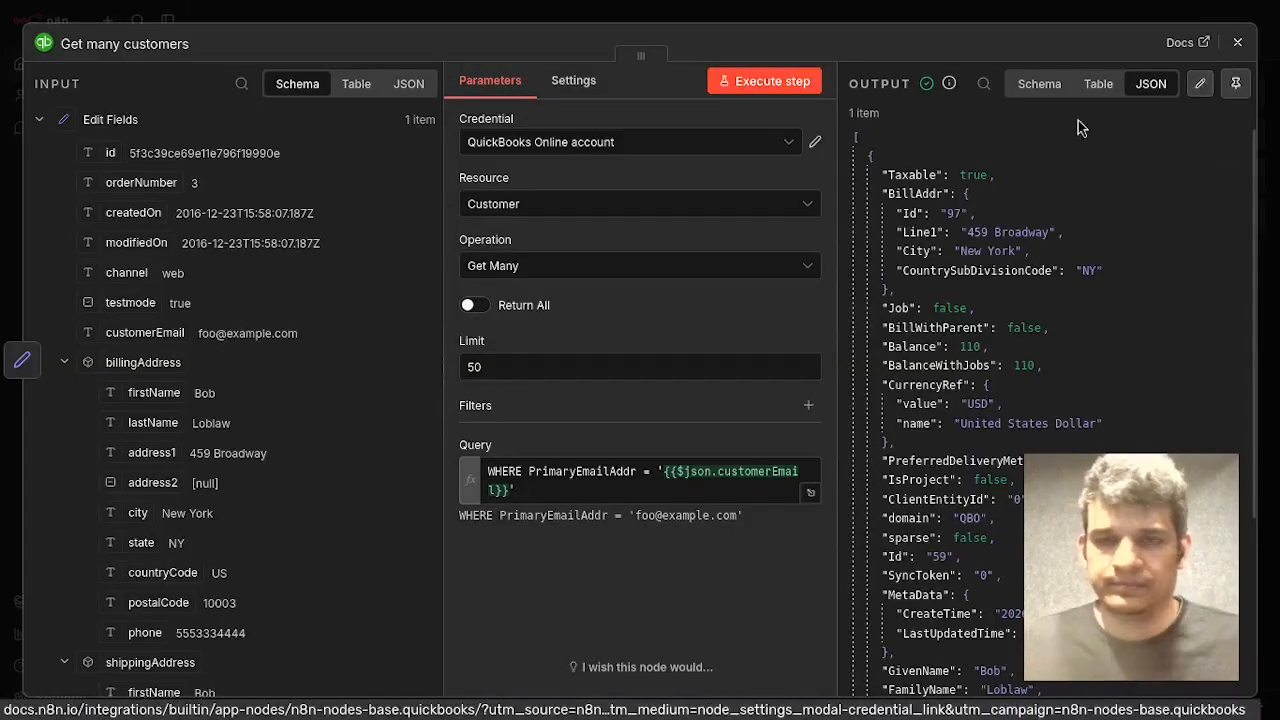
pyautogui.click(1236, 44)
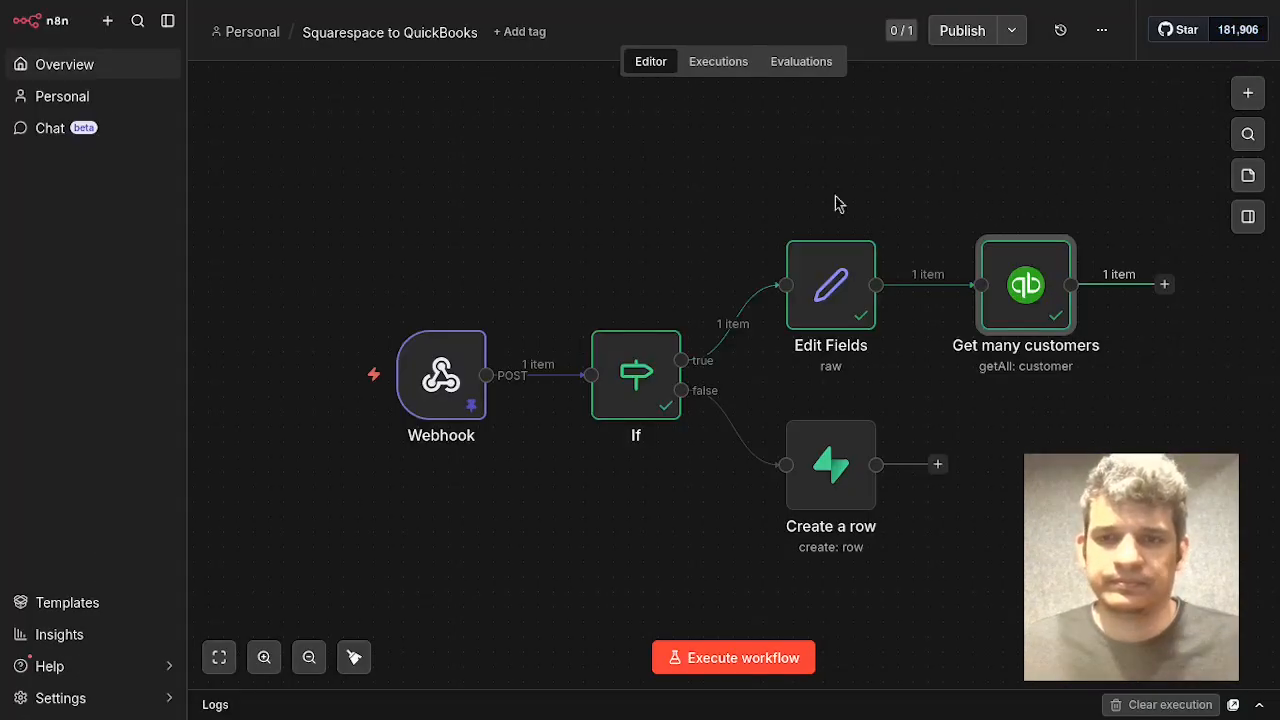
# Add an If node after Get many customers with the condition {{ $json.isNotEmpty() }} is true, execute it, and close it.
pyautogui.hscroll(10, 659, 397)
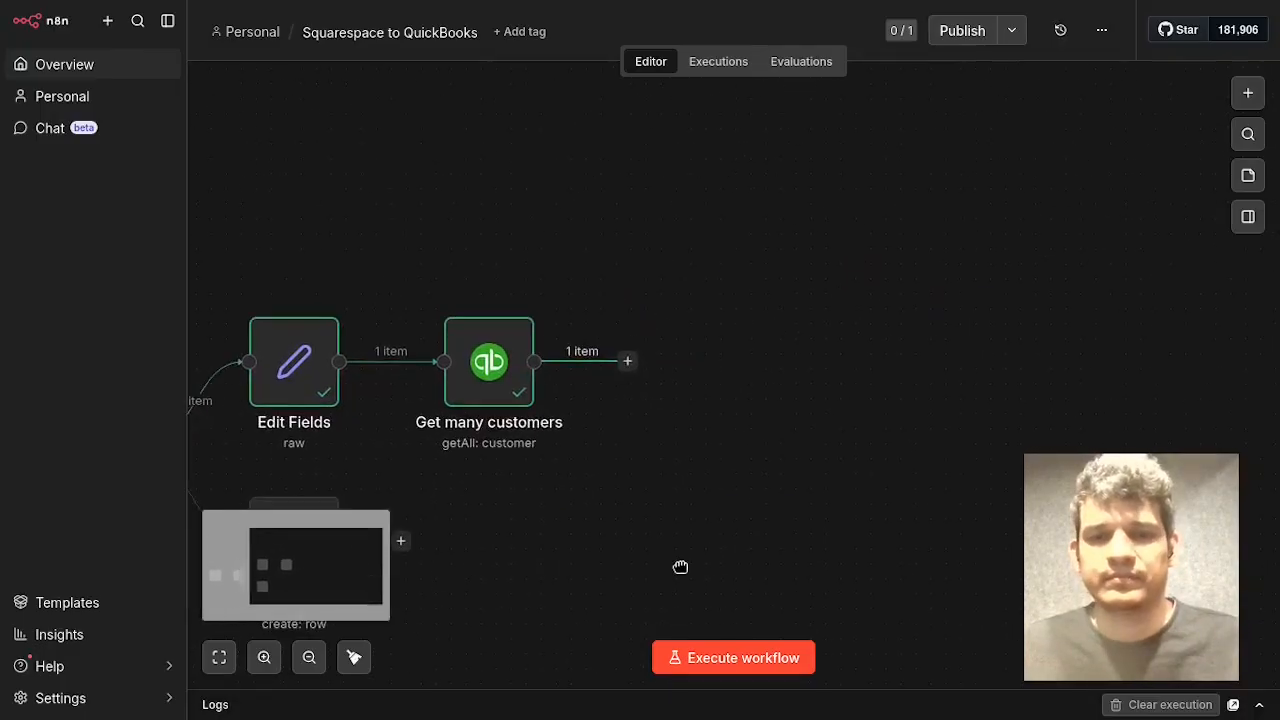
pyautogui.click(627, 361)
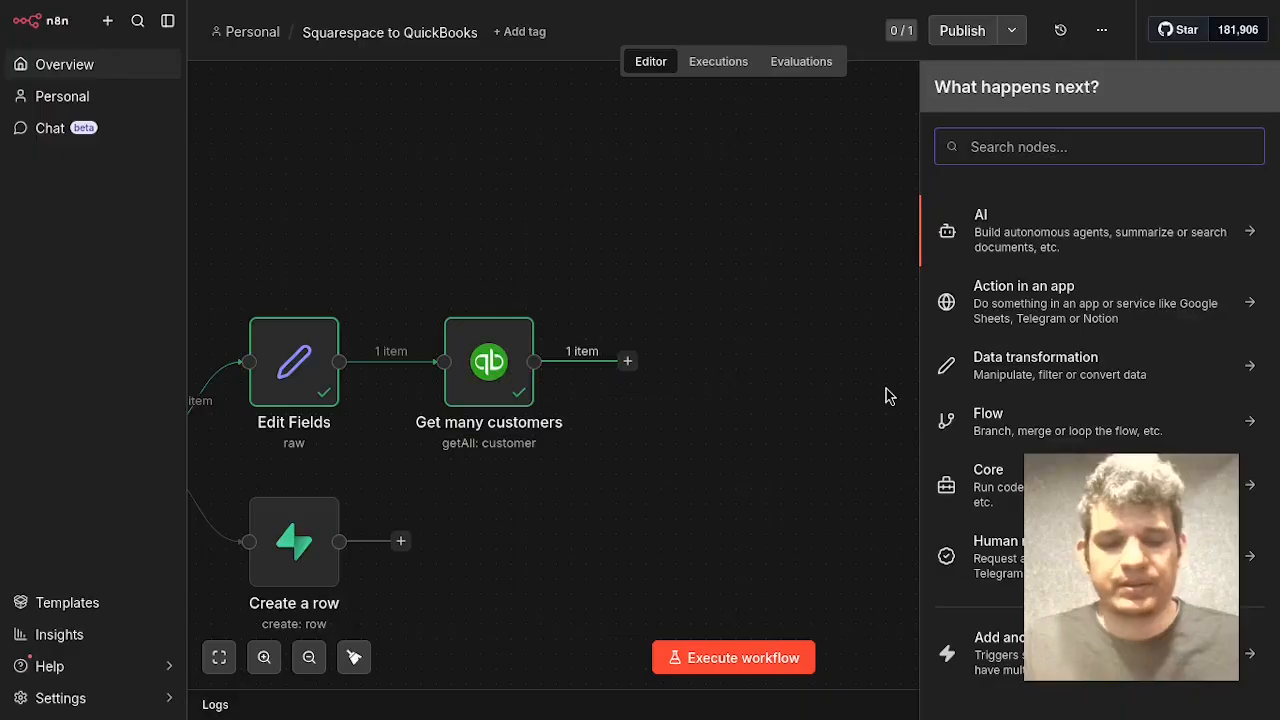
pyautogui.write('if')
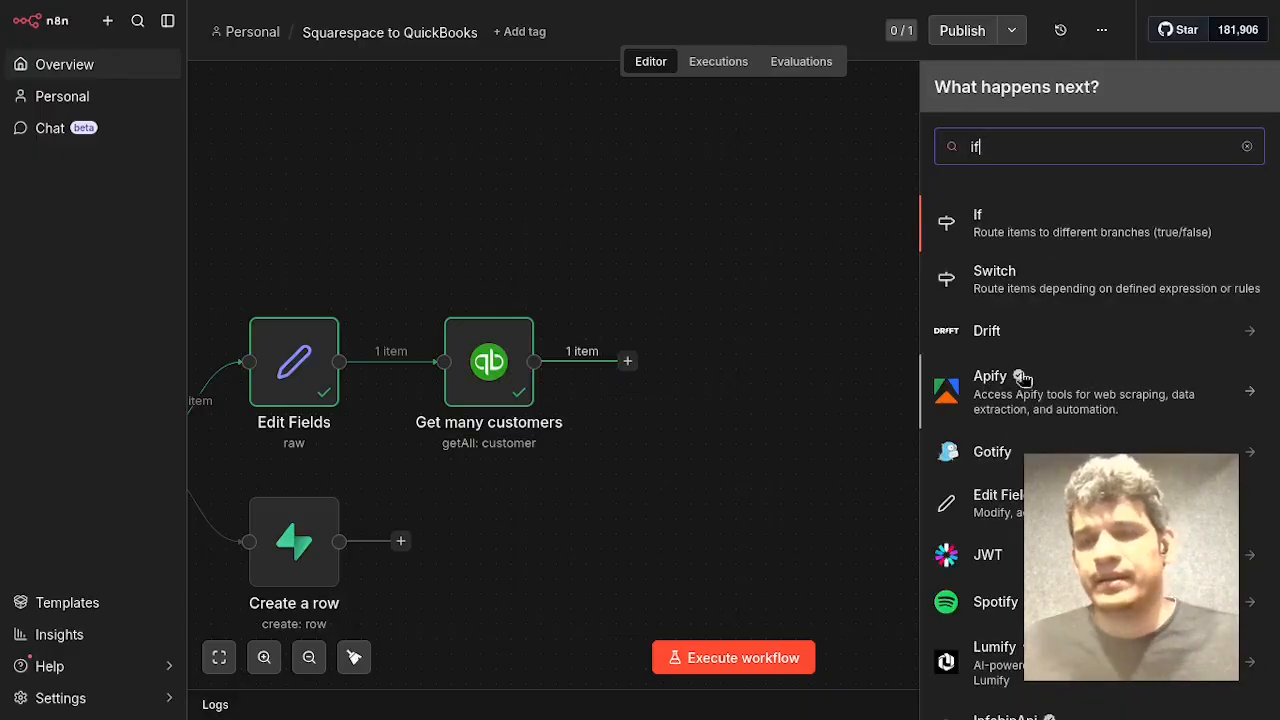
pyautogui.click(1157, 236)
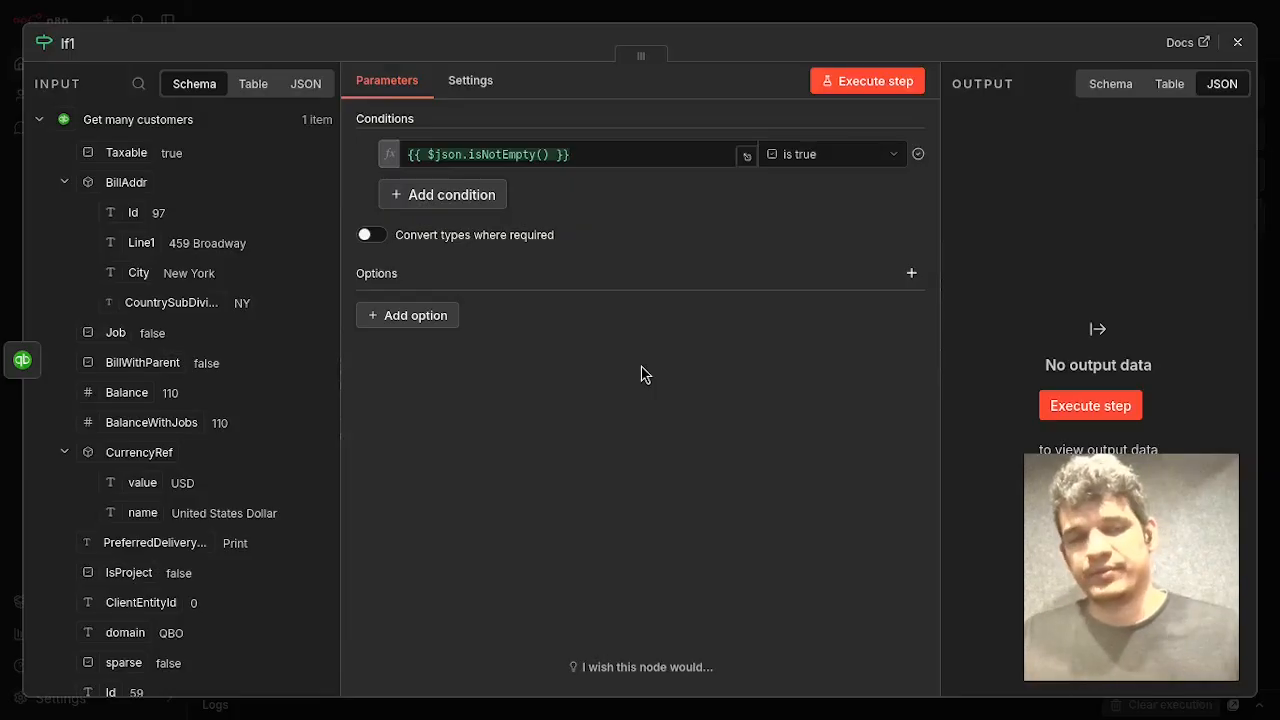
pyautogui.click(882, 84)
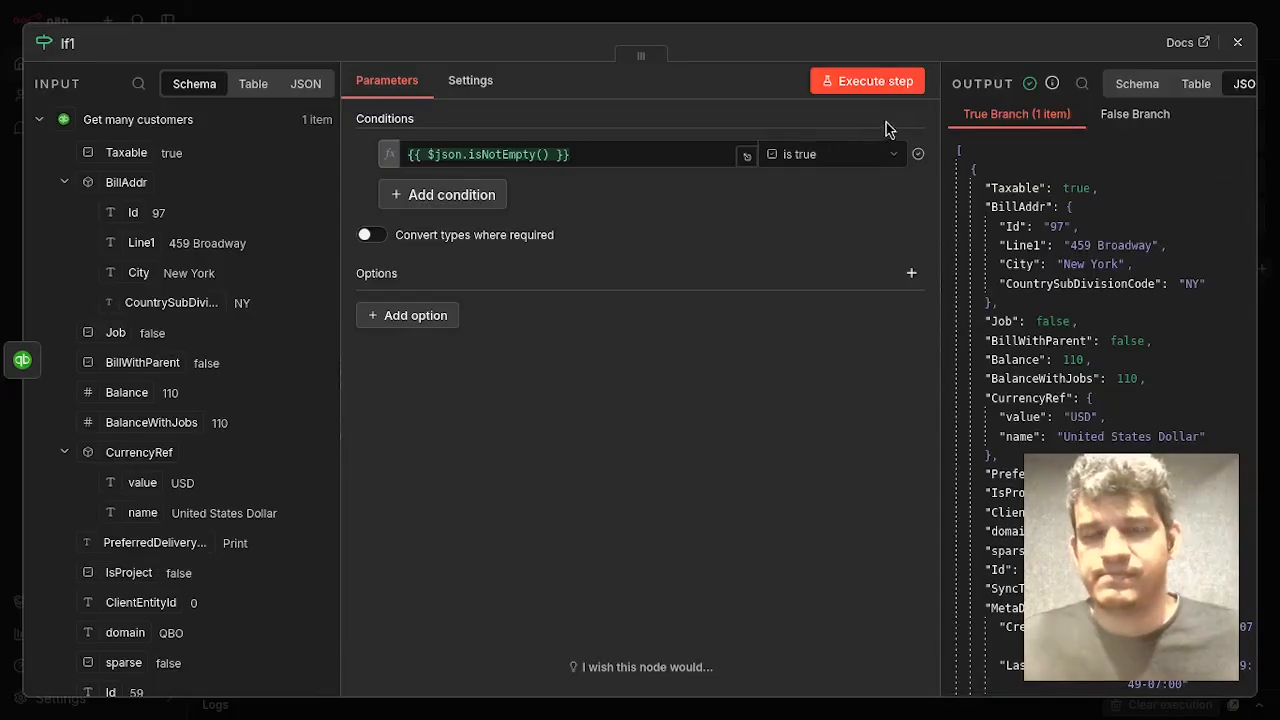
pyautogui.click(1237, 42)
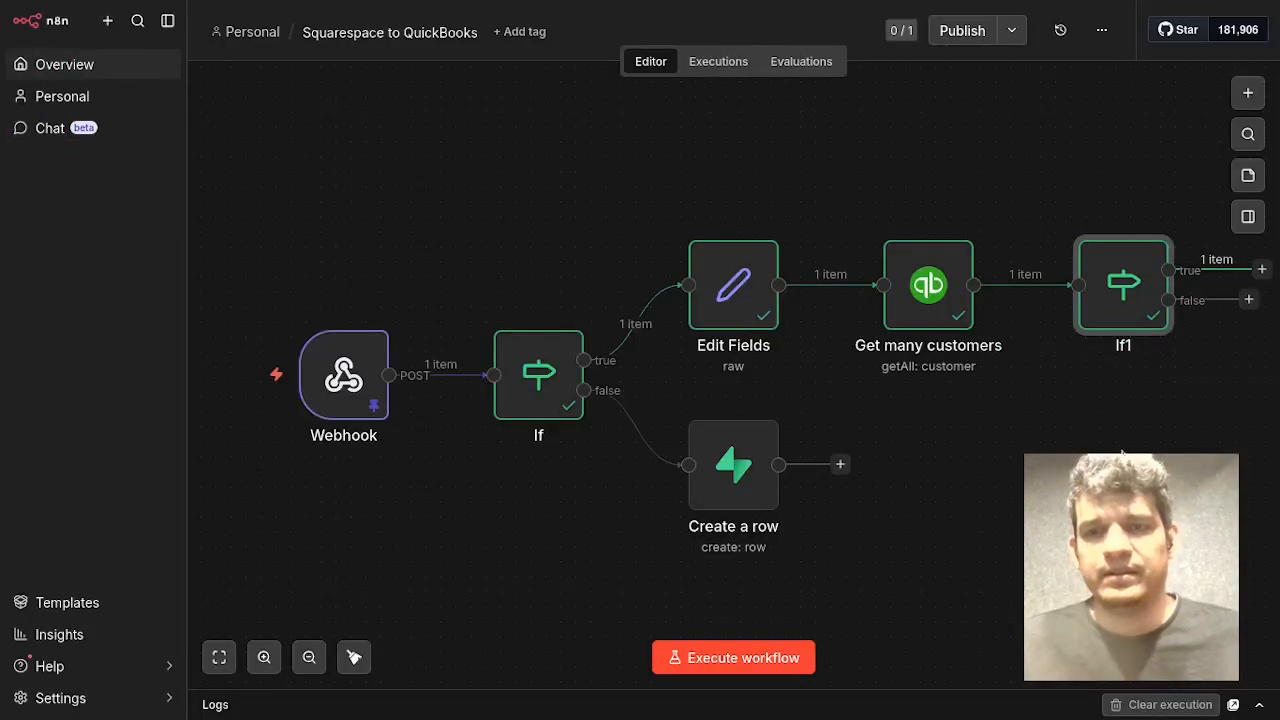
# Add an Edit Fields node on If1's true branch setting customerId to {{ $json.Id }}, SyncToken to {{ $json.SyncToken }} and customerFound to true.
pyautogui.moveTo(1157, 496); pyautogui.dragTo(636, 555)
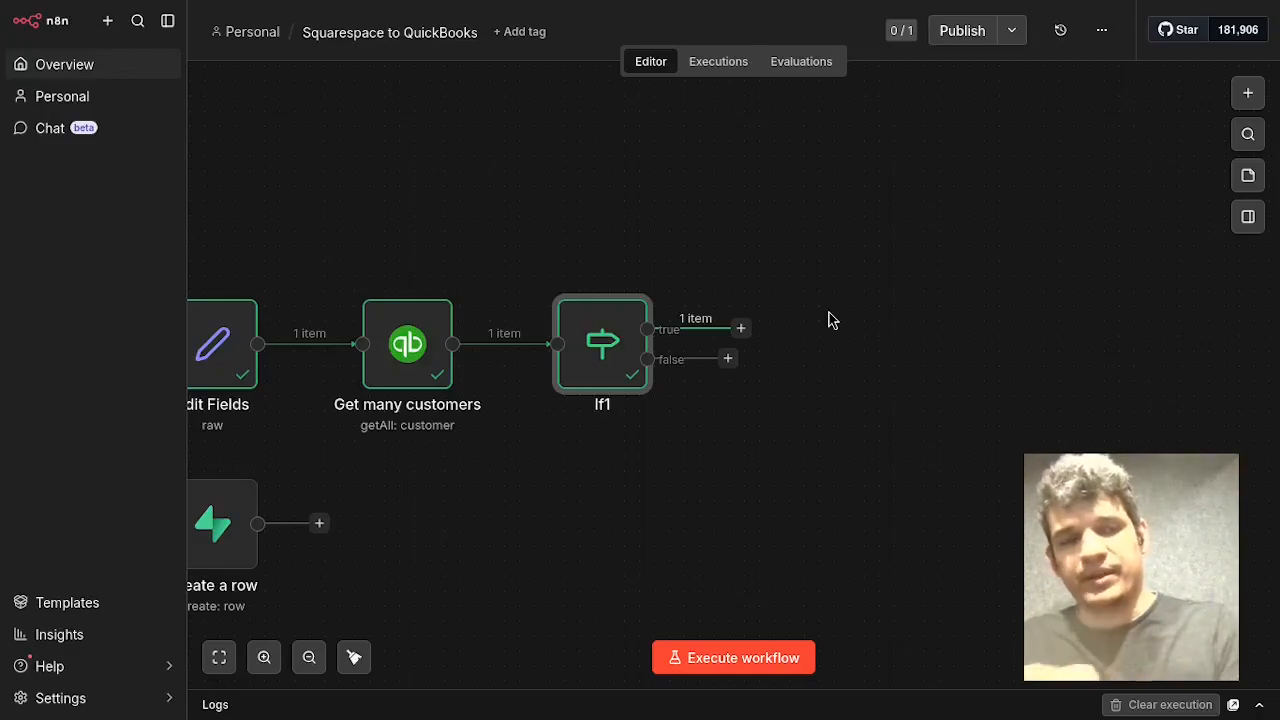
pyautogui.click(739, 331)
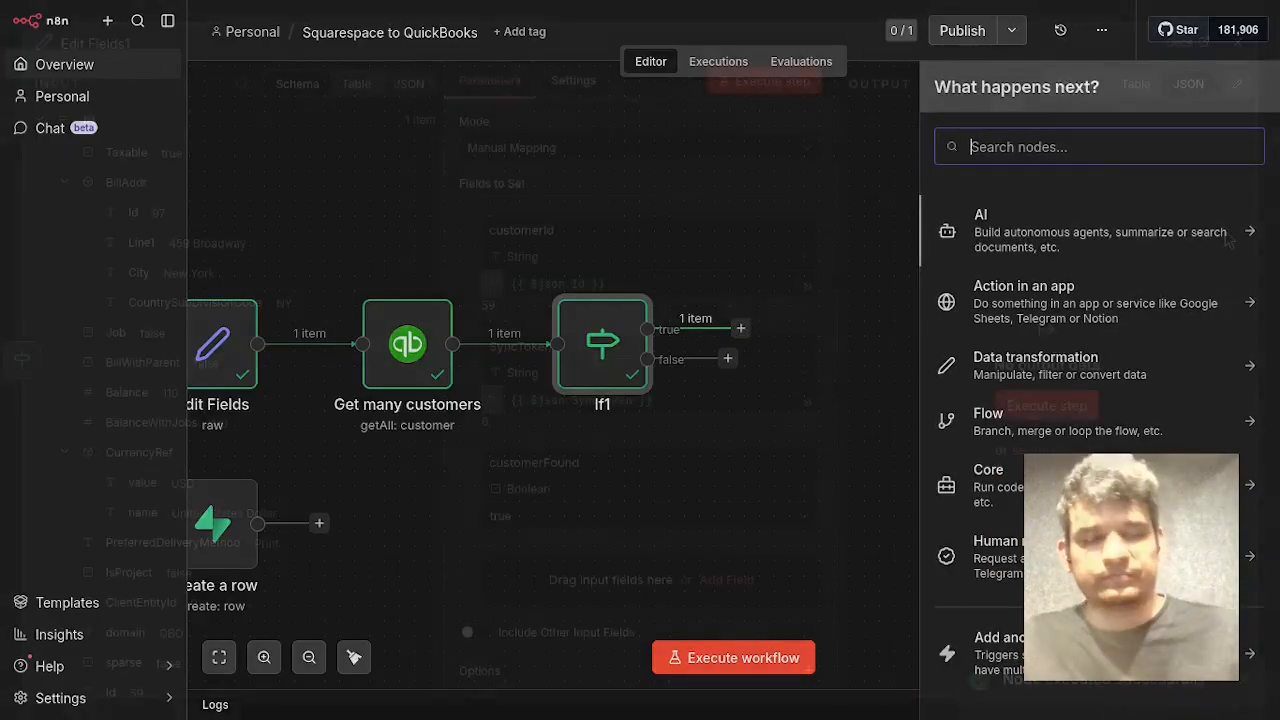
pyautogui.write('se')
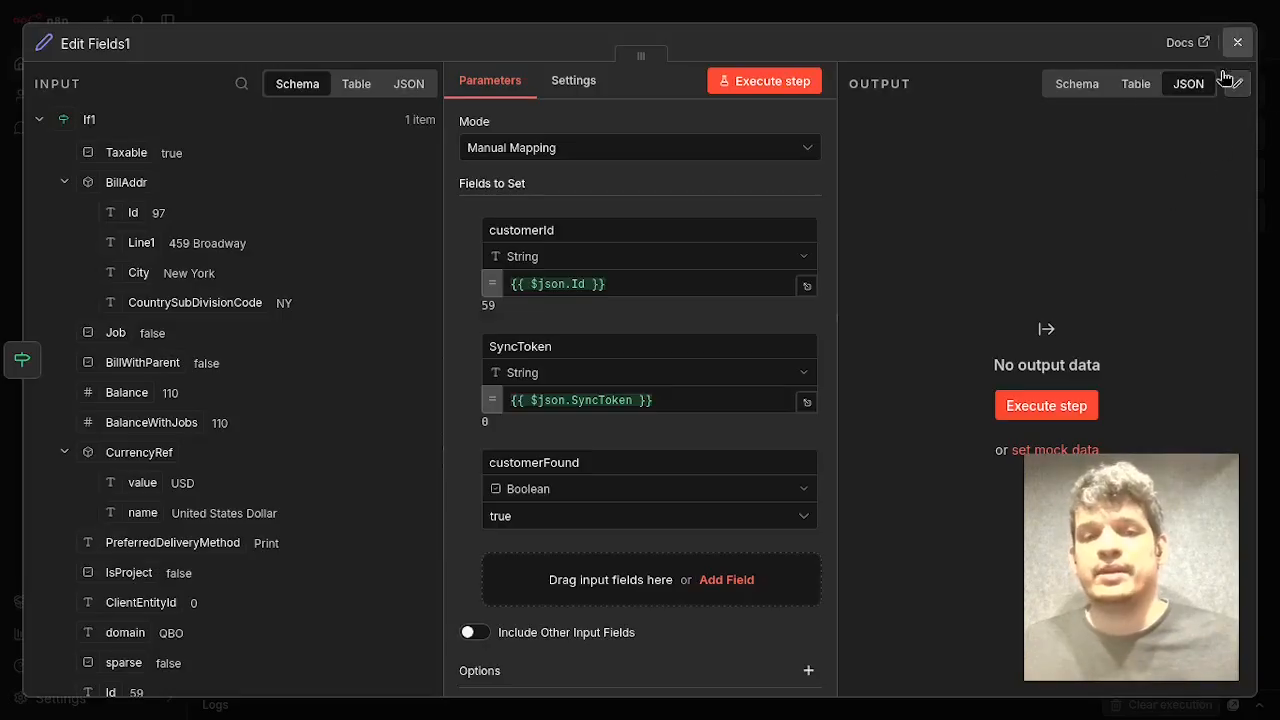
pyautogui.click(1237, 42)
# Add a QuickBooks Online Create a customer node on If1's false branch, mapping display name, billing address, names, email and phone from Get full order details.
pyautogui.click(687, 409)
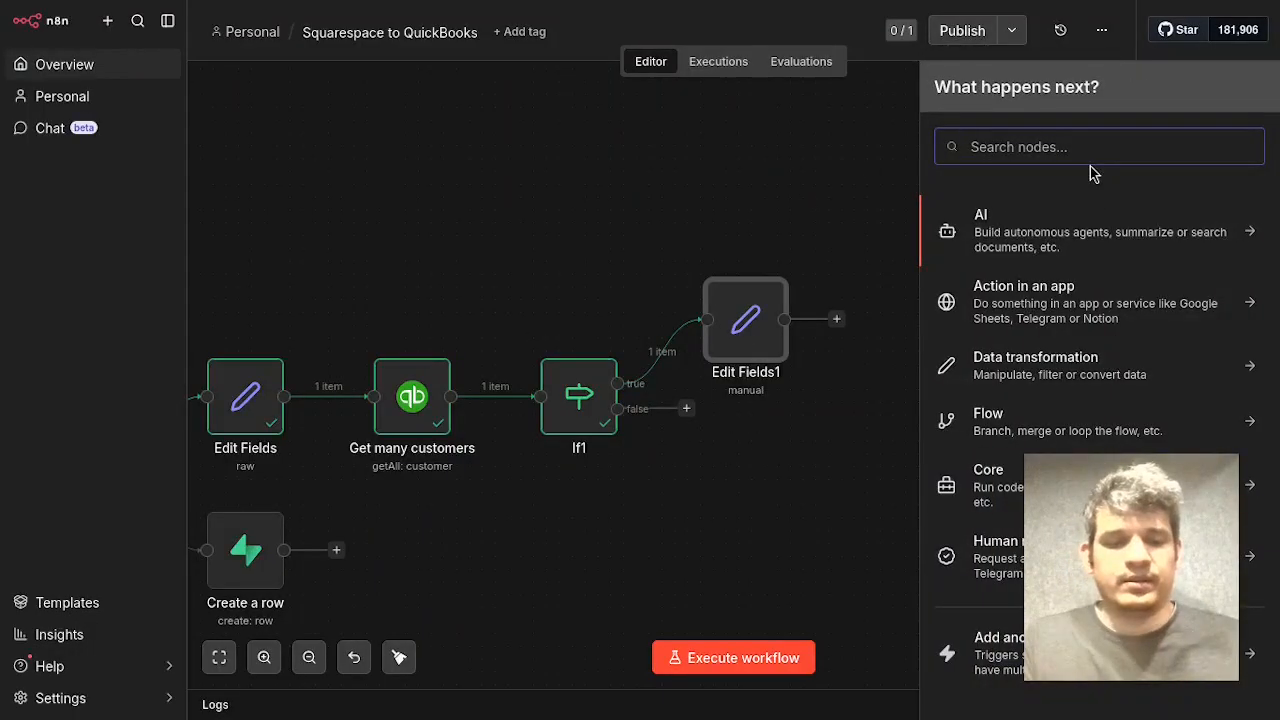
pyautogui.write('quick')
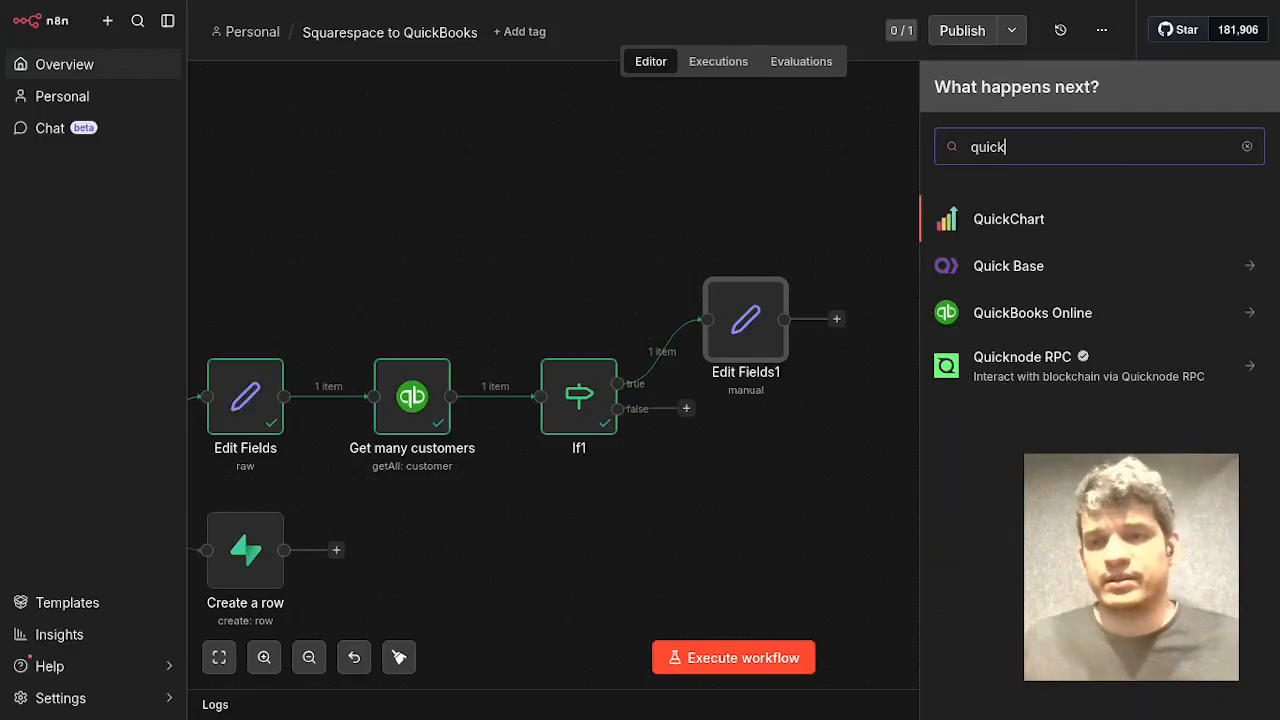
pyautogui.click(1058, 318)
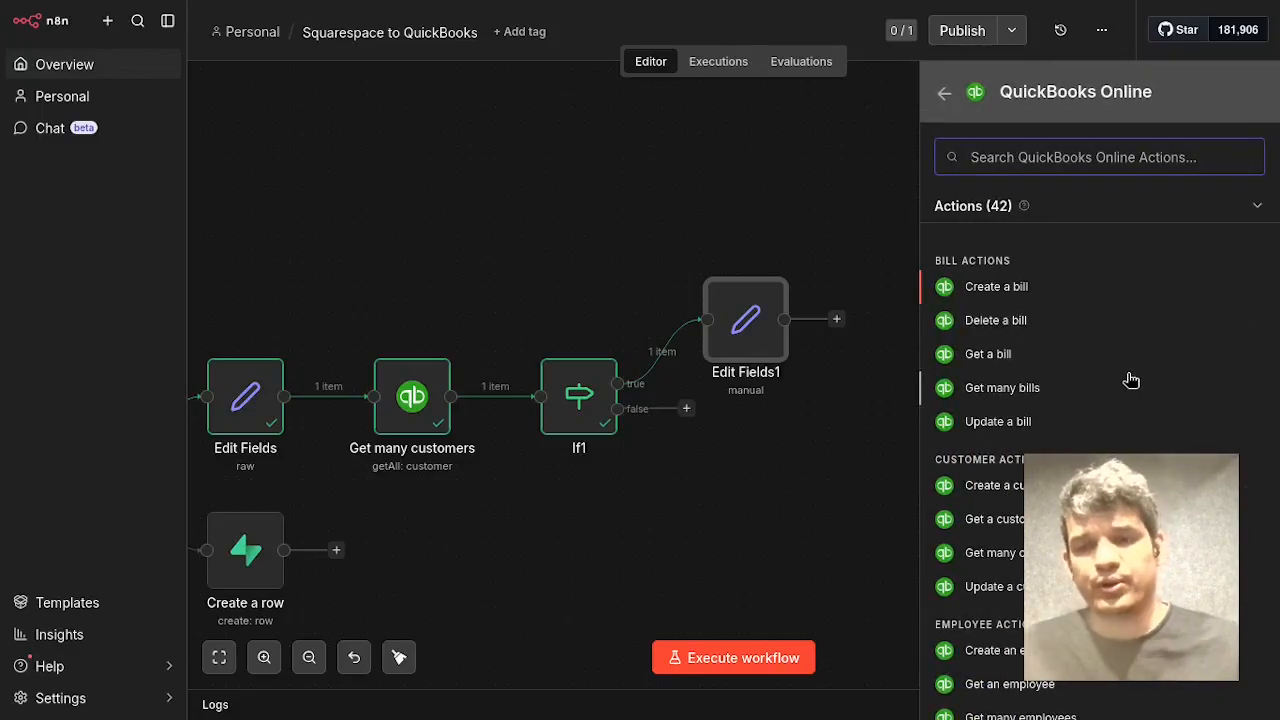
pyautogui.scroll(-2, 1131, 380)
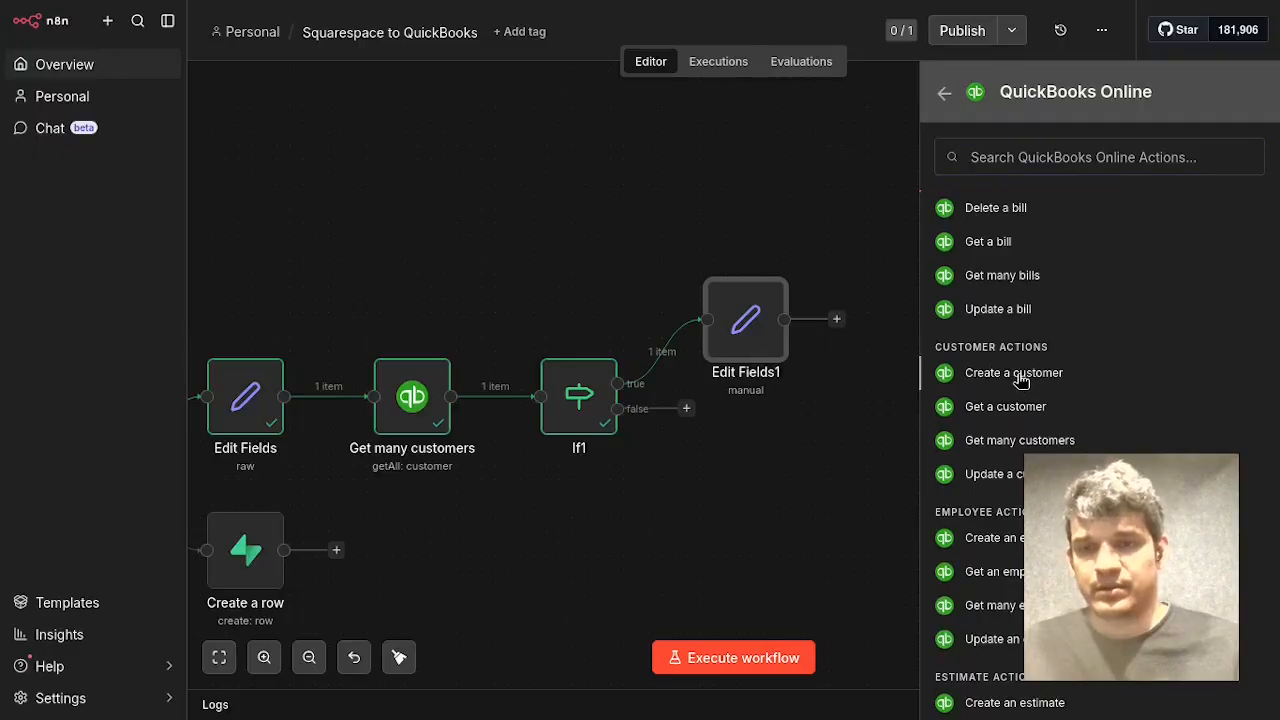
pyautogui.click(1018, 378)
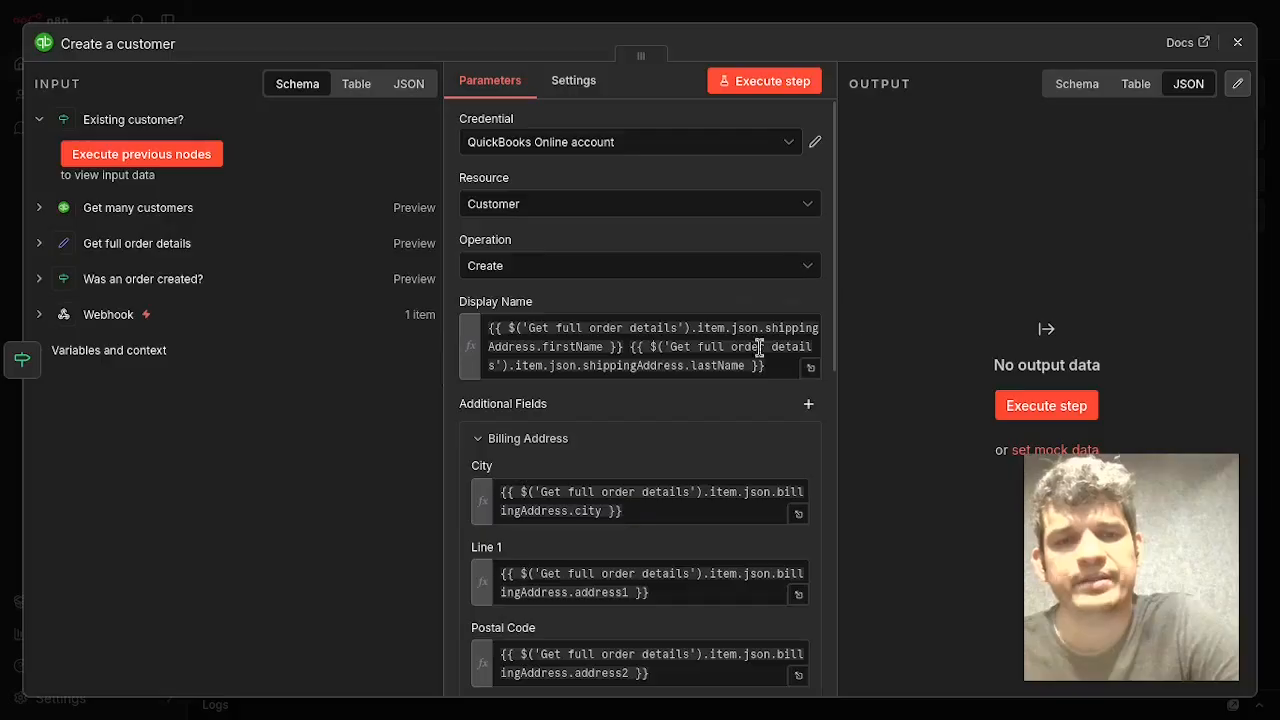
# Review the Create a customer node's expressions for display name, billing address, family and given name, email and phone, and close the node.
pyautogui.scroll(-2, 574, 360)
pyautogui.scroll(1, 638, 392)
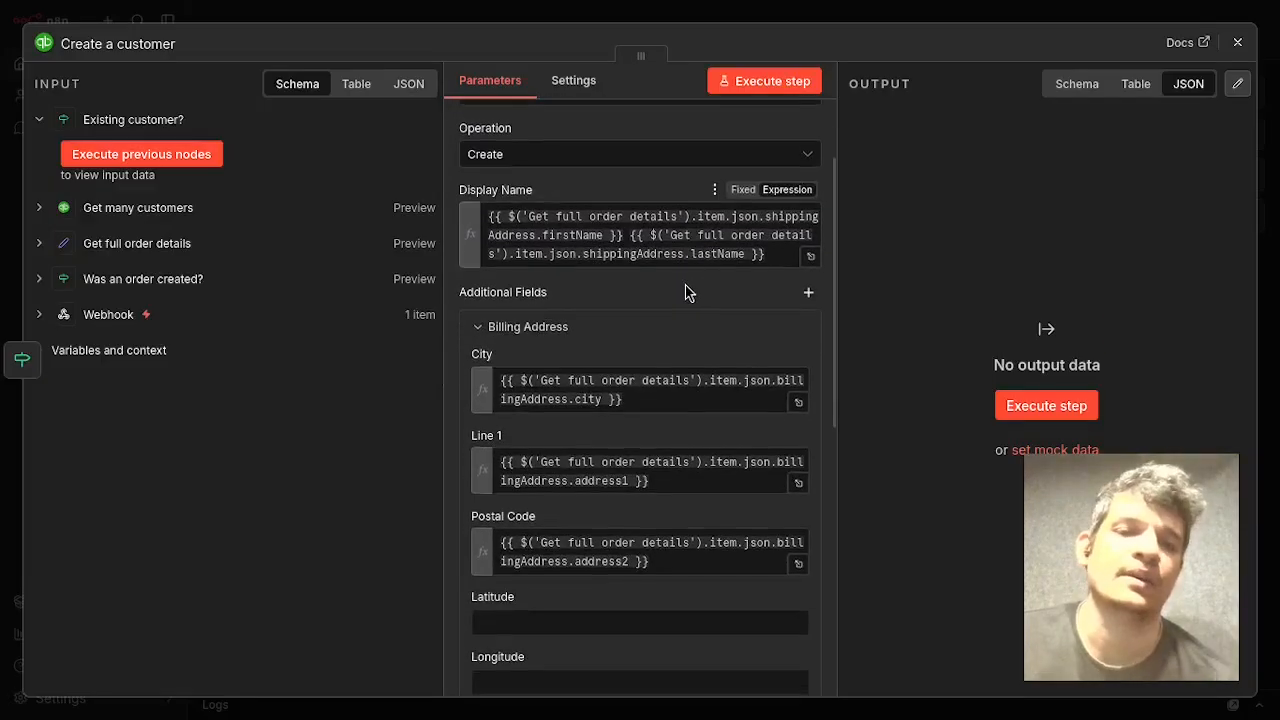
pyautogui.scroll(-2, 686, 290)
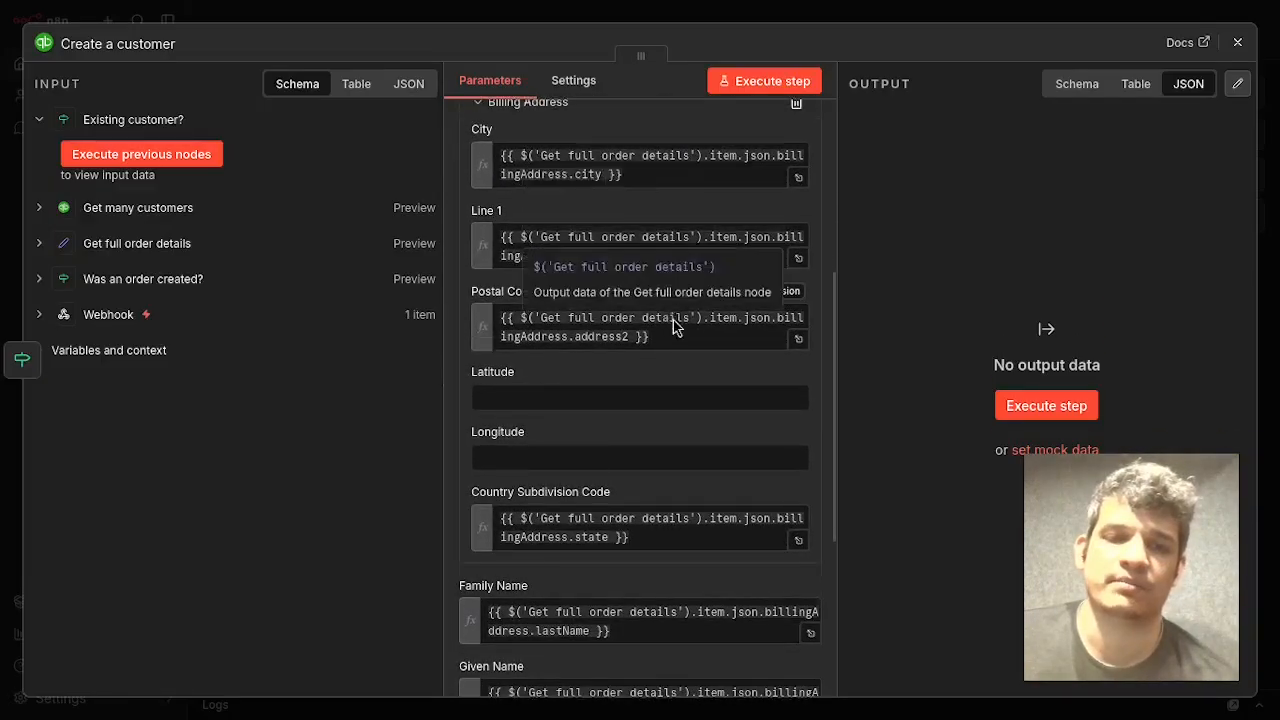
pyautogui.scroll(1, 673, 315)
pyautogui.scroll(-4, 673, 312)
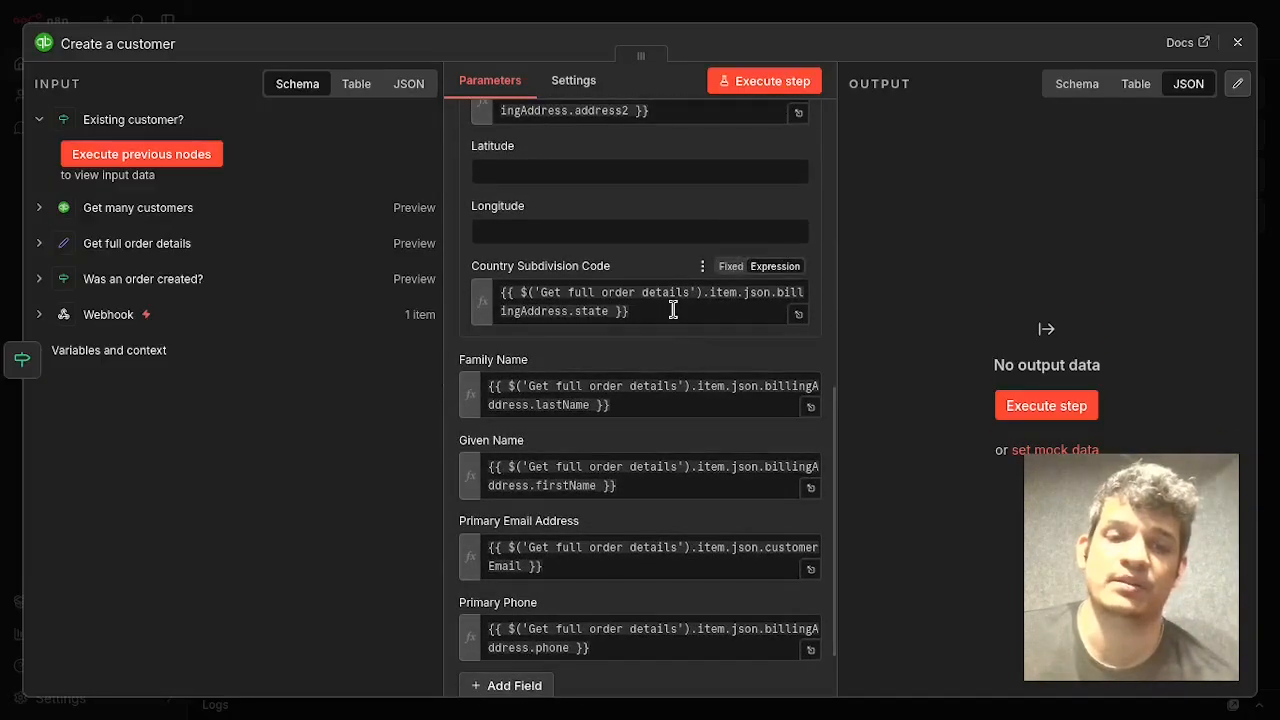
pyautogui.scroll(-1, 673, 310)
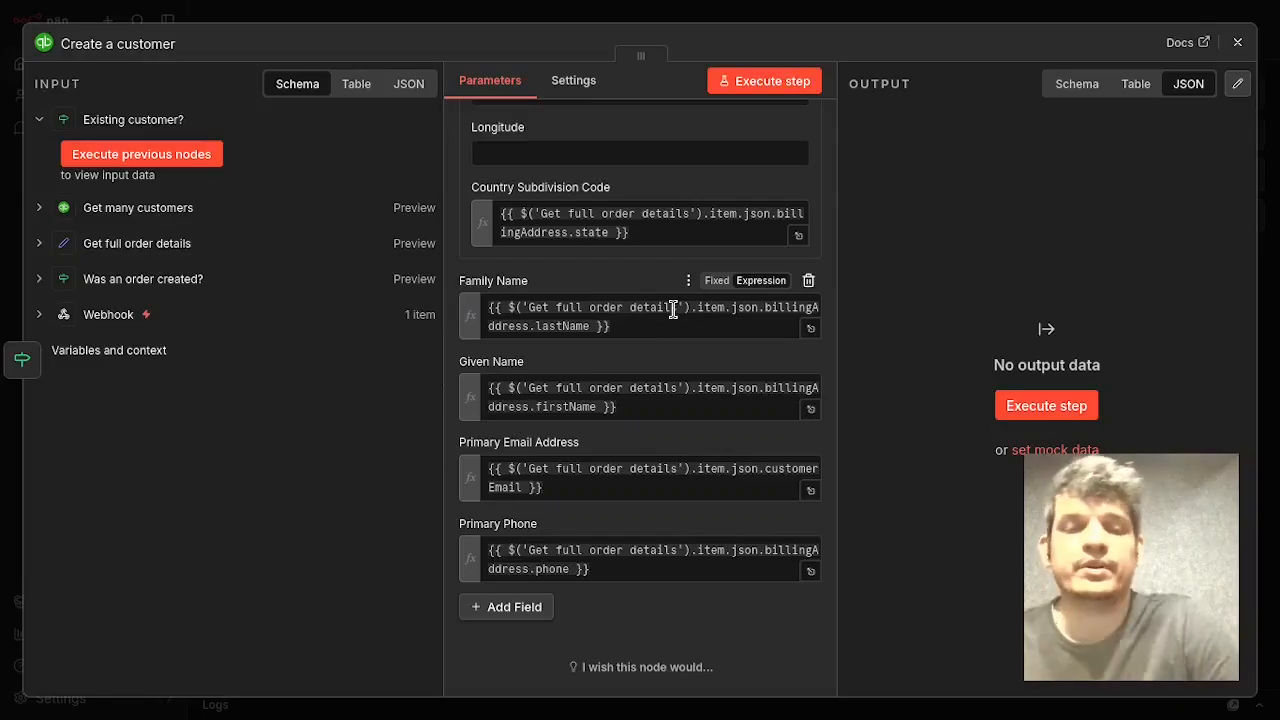
pyautogui.scroll(8, 674, 311)
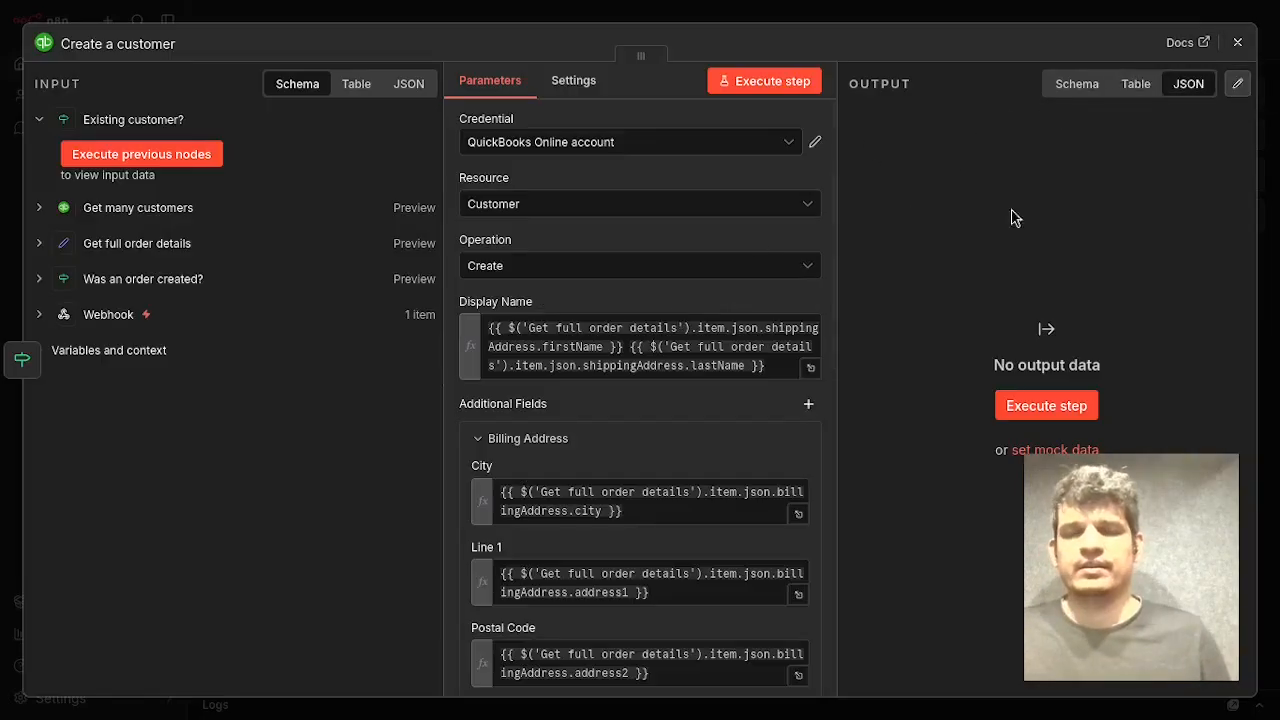
pyautogui.click(1238, 42)
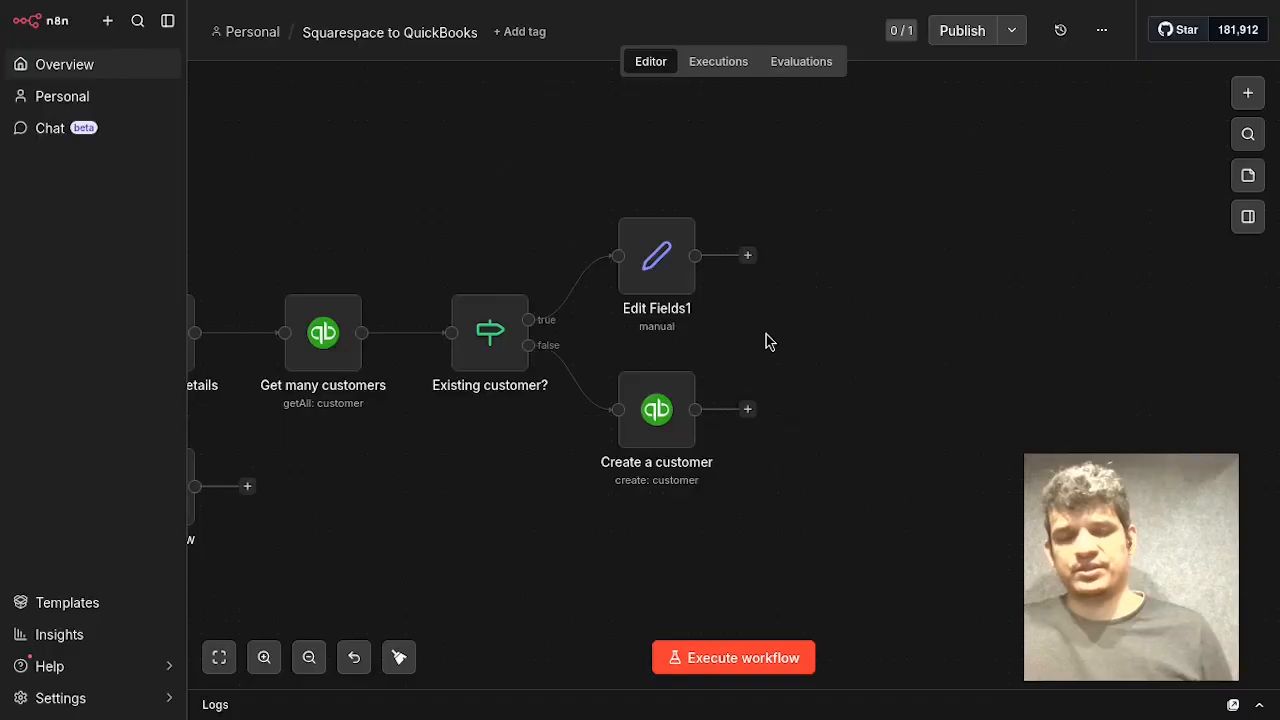
# Add an Edit Fields node after Create a customer setting customerId to {{ $json.Id }}, SyncToken to {{ $json.SyncToken }} and customerFound to false.
pyautogui.click(747, 409)
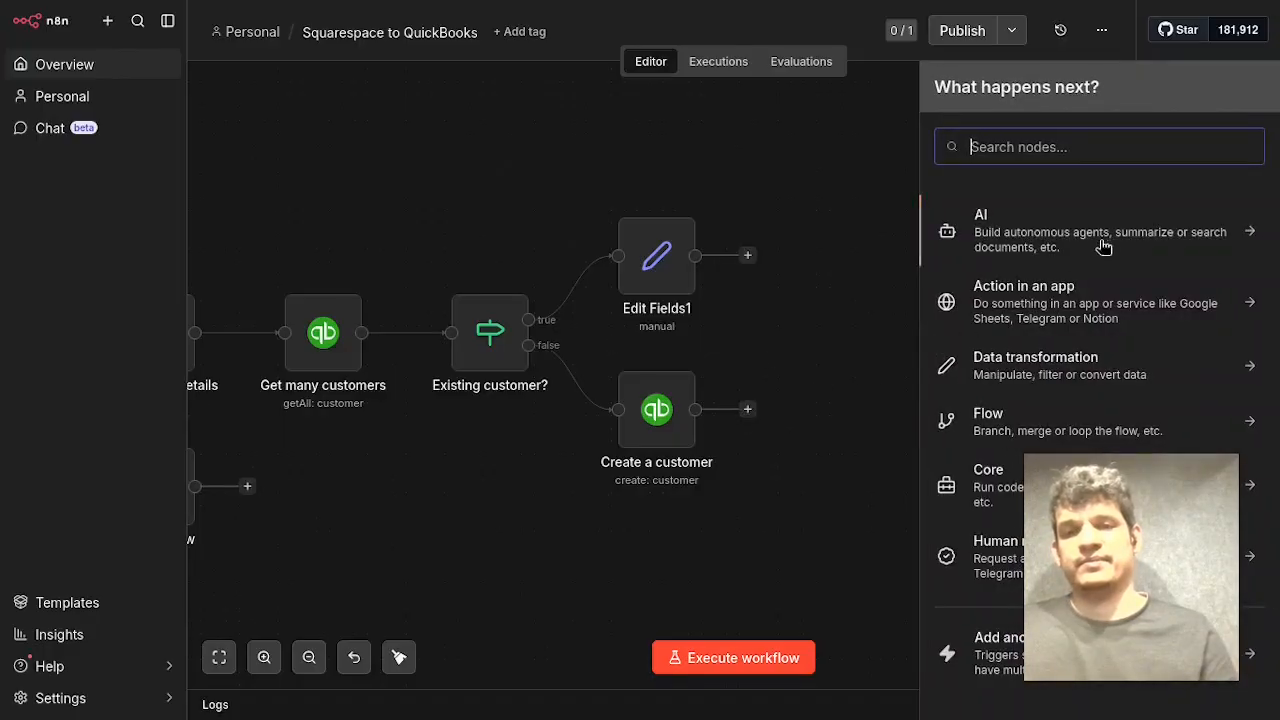
pyautogui.write('set')
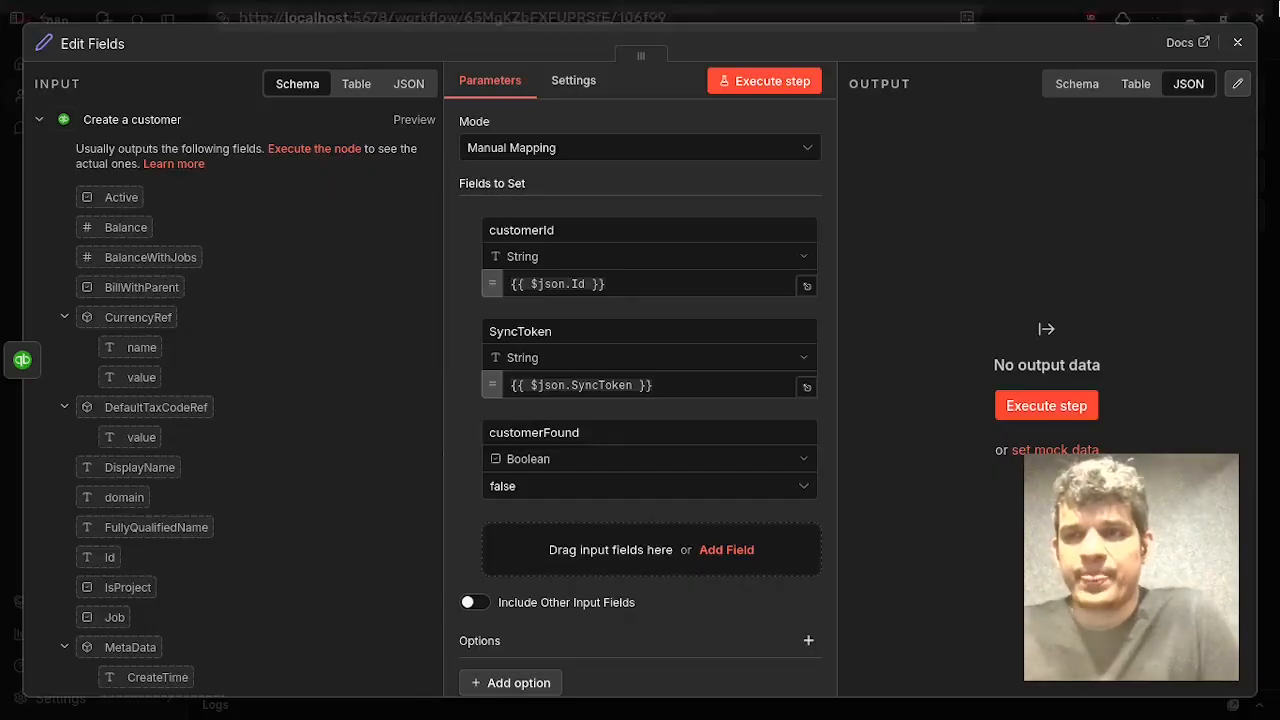
pyautogui.click(1237, 42)
# Move Edit Fields1 above Edit Fields and join both into a Merge node in Append mode with 2 inputs.
pyautogui.click(1136, 554)
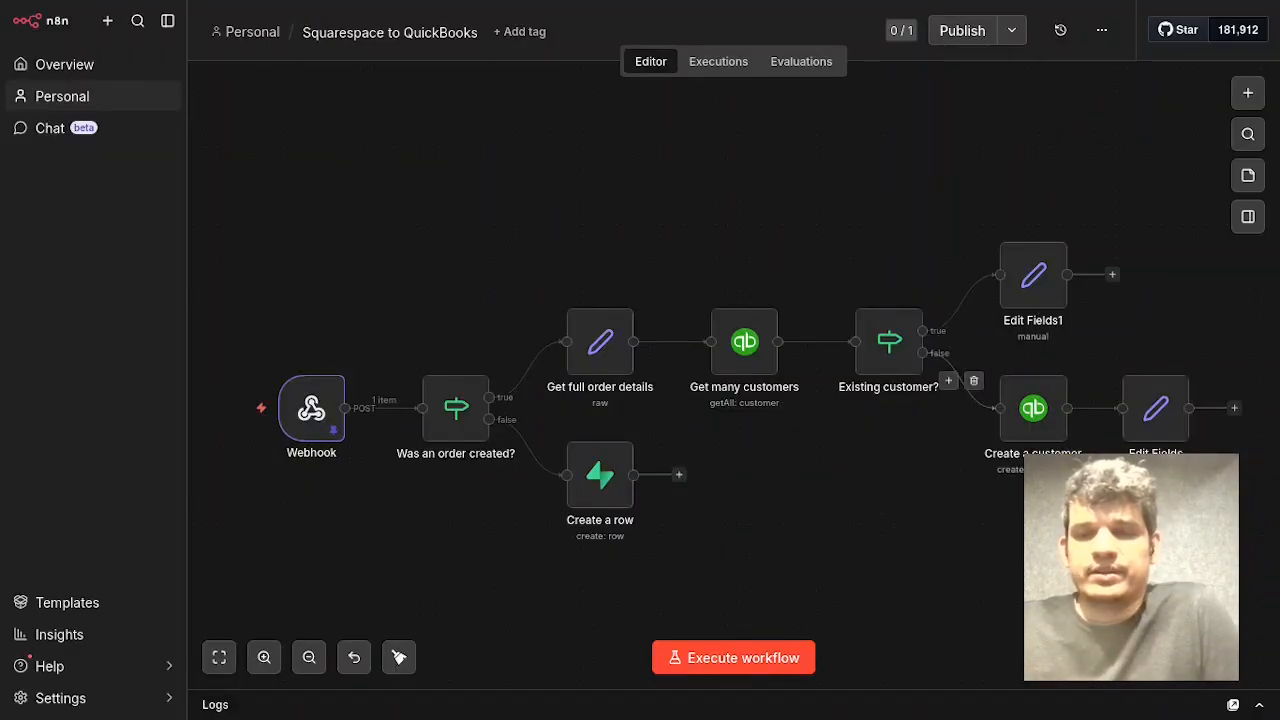
pyautogui.moveTo(1136, 554); pyautogui.dragTo(647, 522)
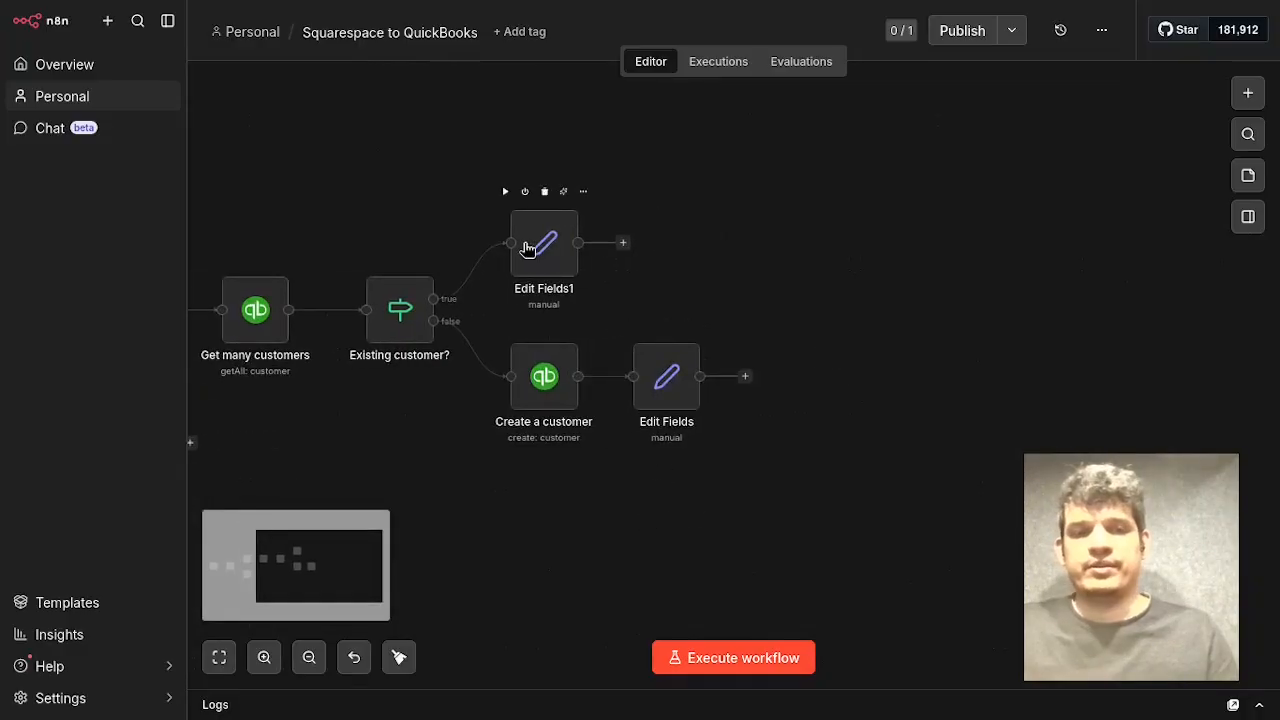
pyautogui.moveTo(544, 243); pyautogui.dragTo(655, 243)
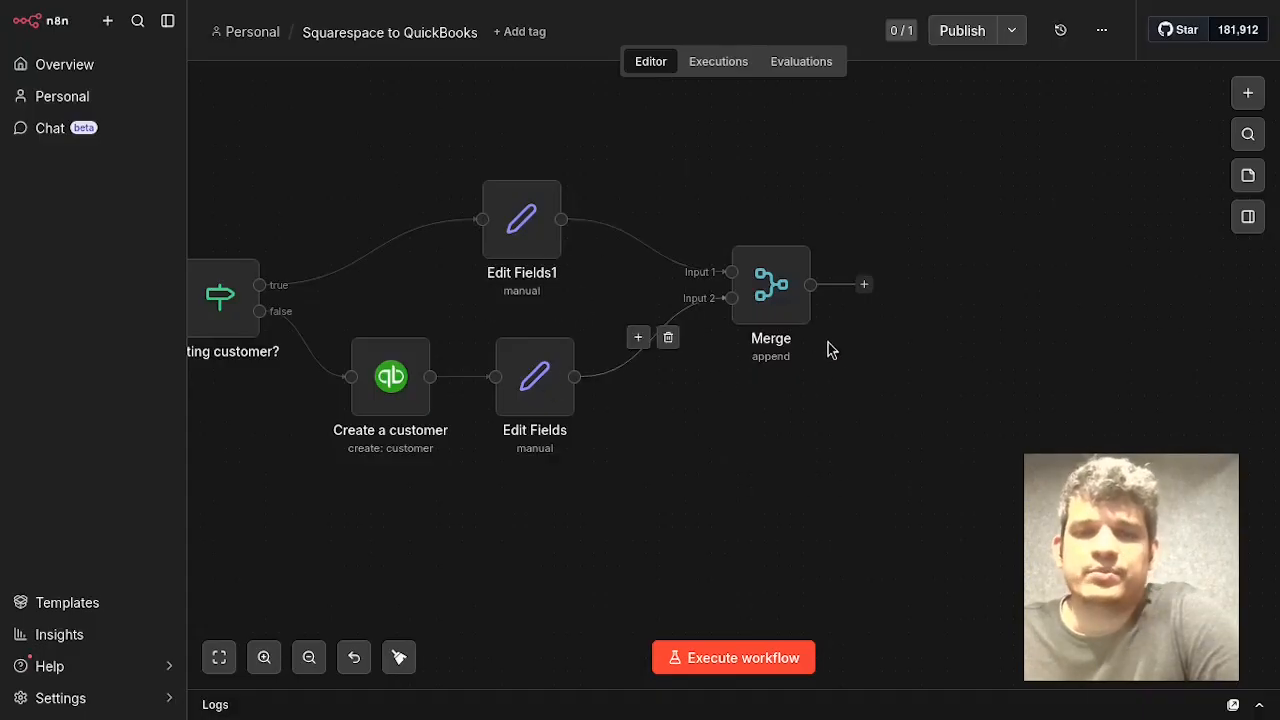
pyautogui.doubleClick(768, 285)
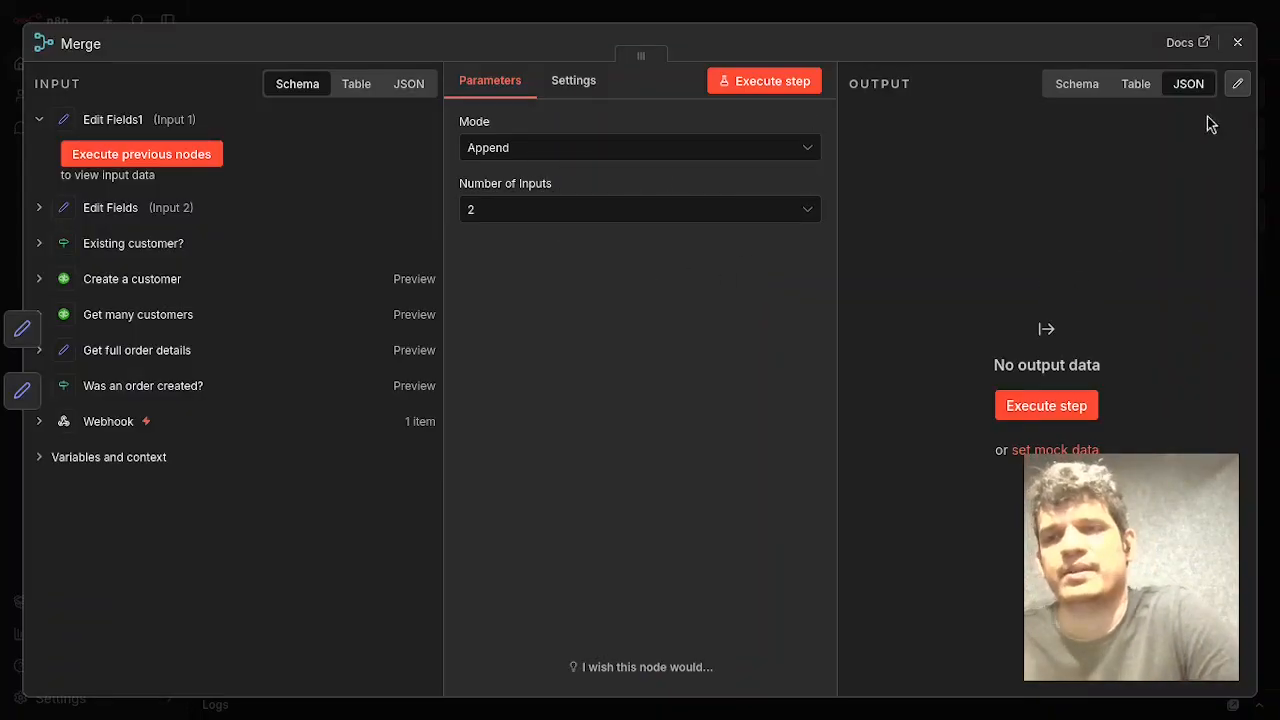
pyautogui.click(1237, 42)
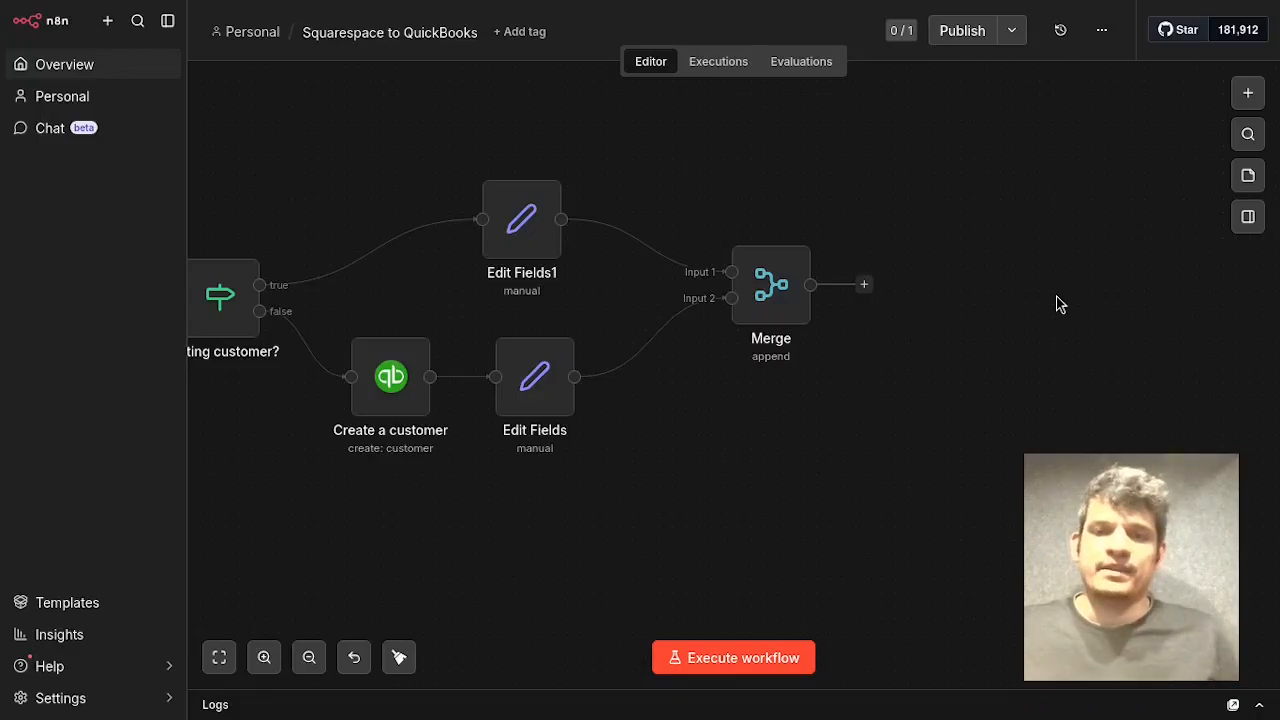
# Look through the available QuickBooks Online actions for a sales receipt action to follow the Merge node, and leave the list.
pyautogui.click(866, 286)
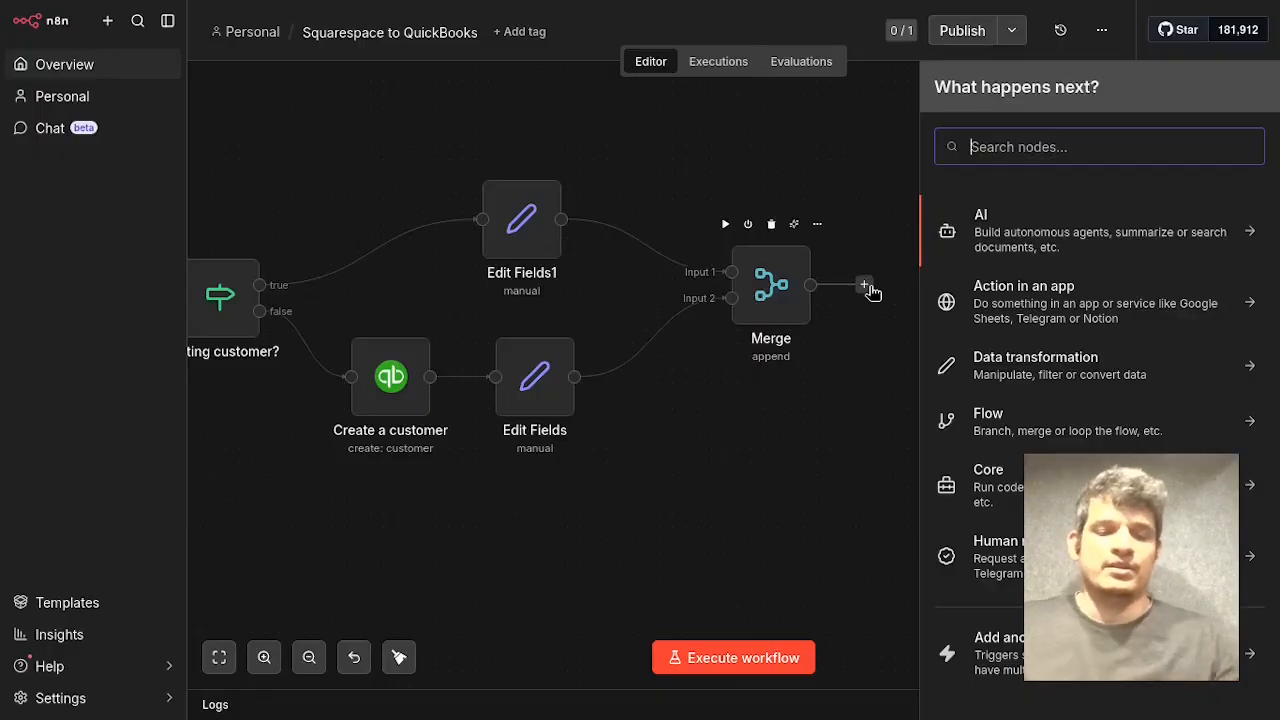
pyautogui.write('quickbo')
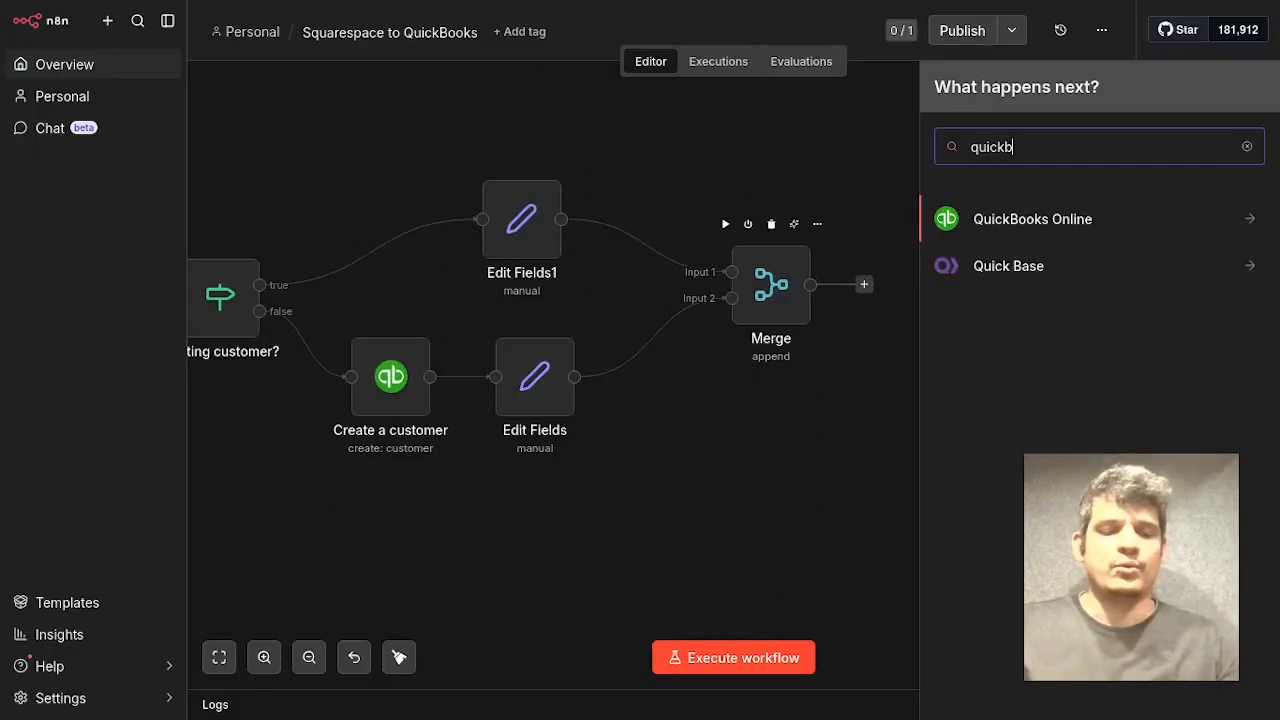
pyautogui.click(1180, 236)
pyautogui.scroll(-7, 1200, 357)
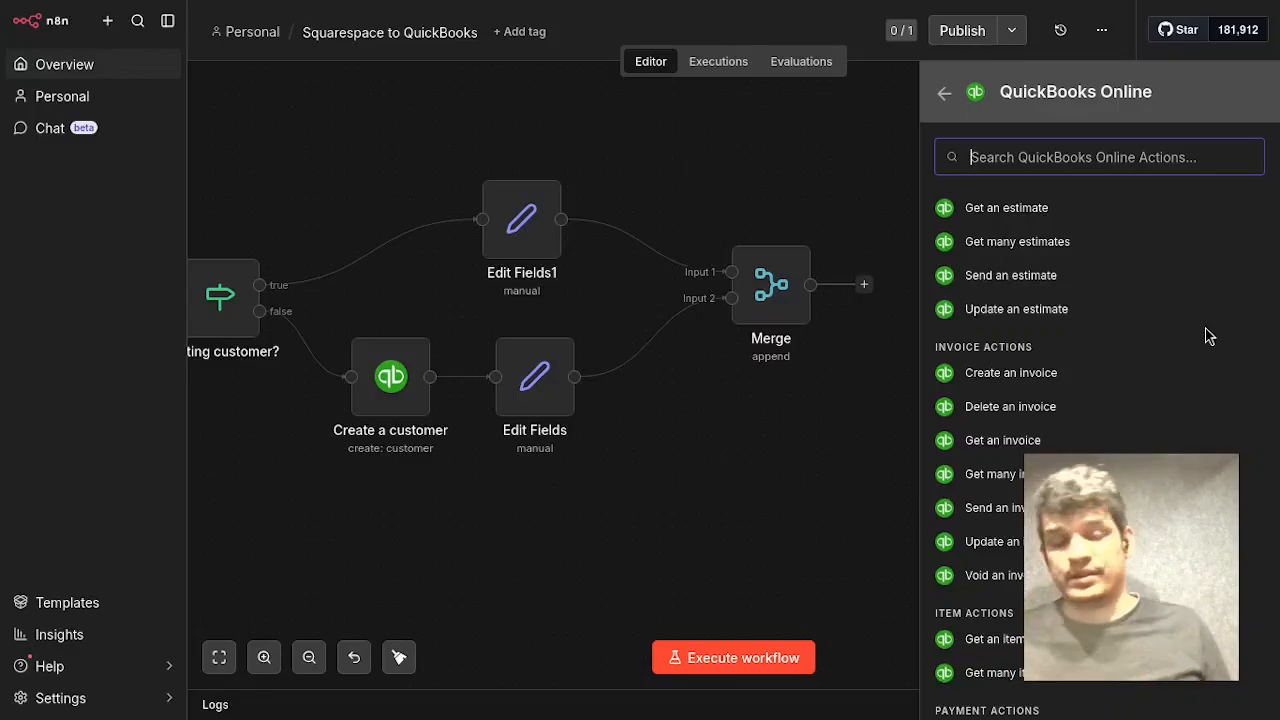
pyautogui.scroll(-7, 1208, 336)
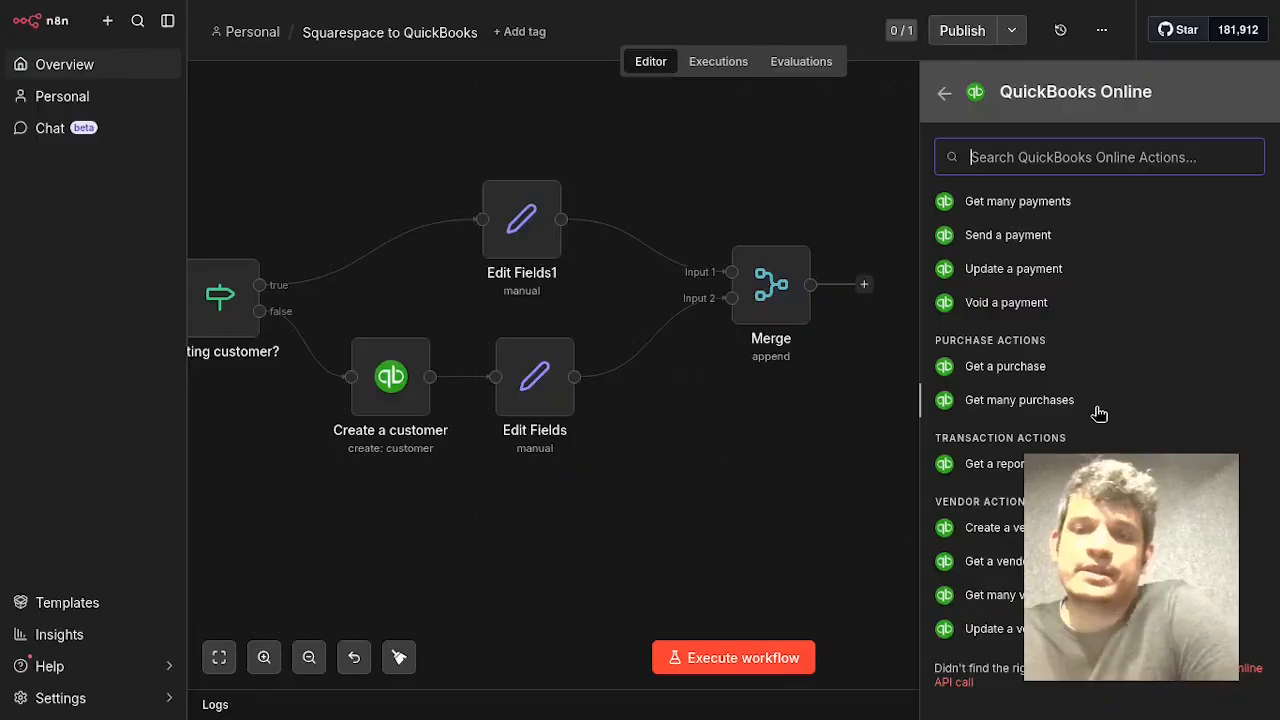
pyautogui.scroll(7, 1133, 432)
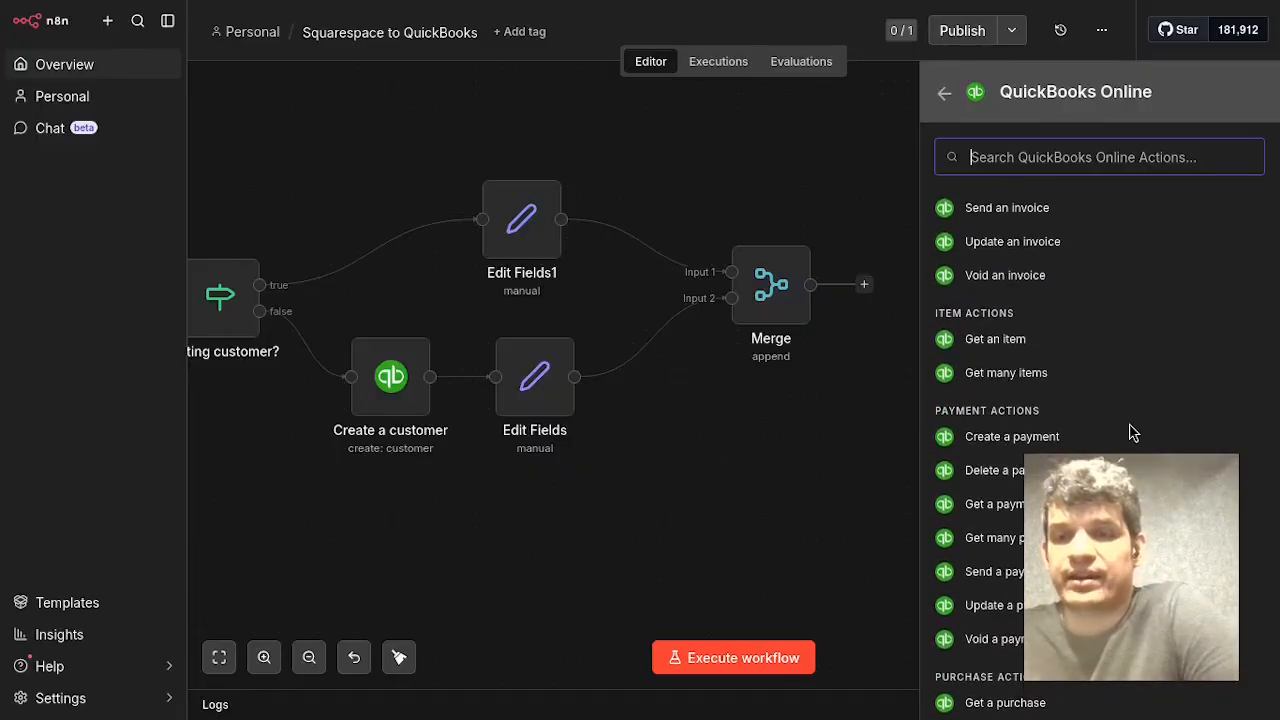
pyautogui.scroll(5, 1135, 428)
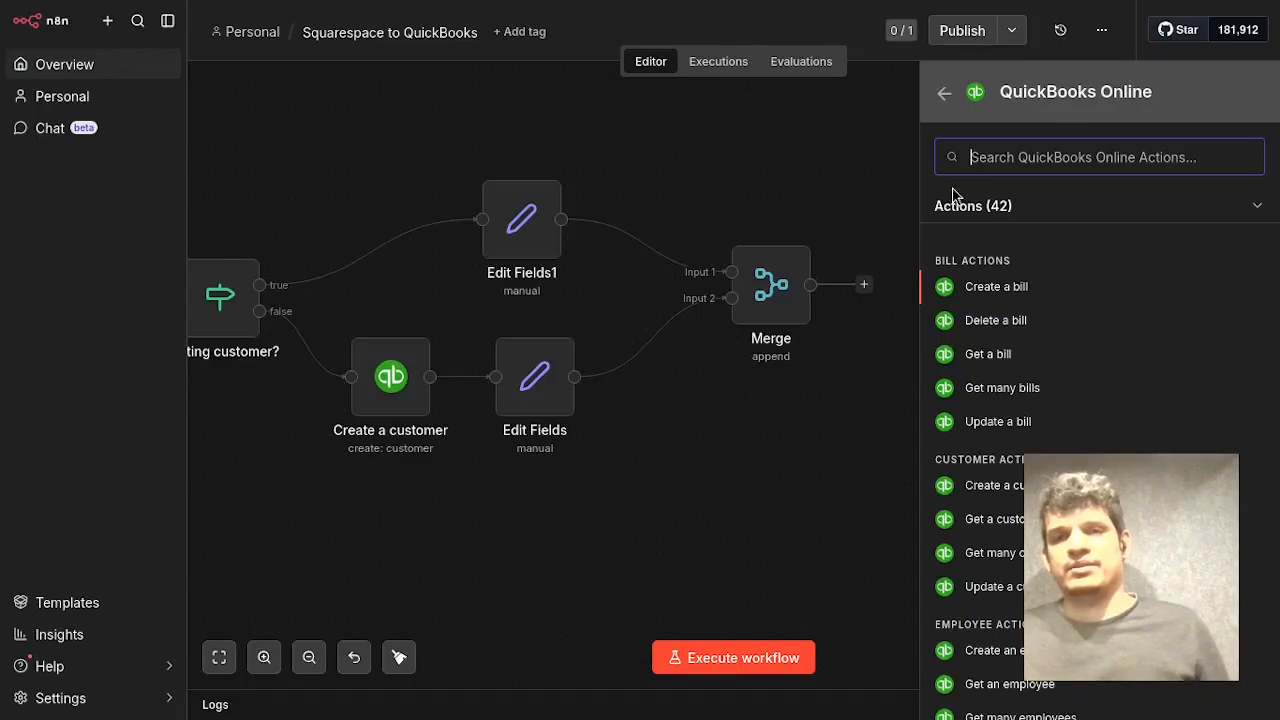
pyautogui.click(944, 93)
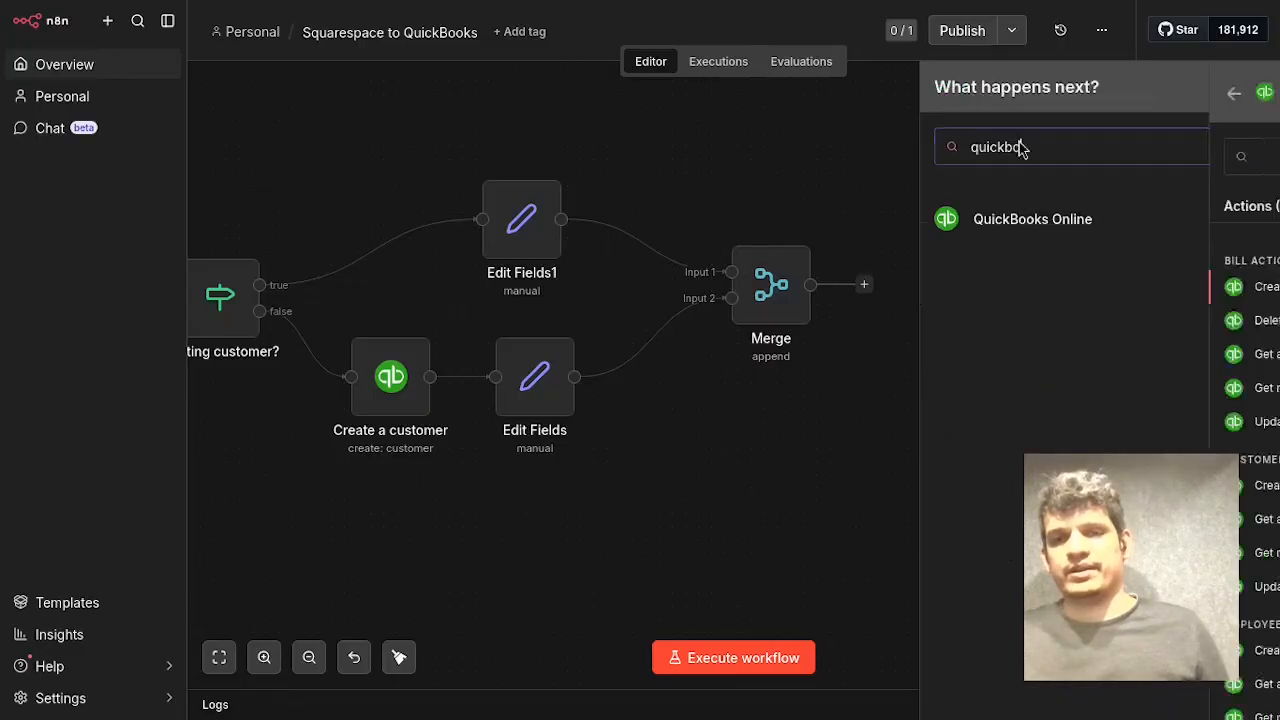
pyautogui.click(1247, 146)
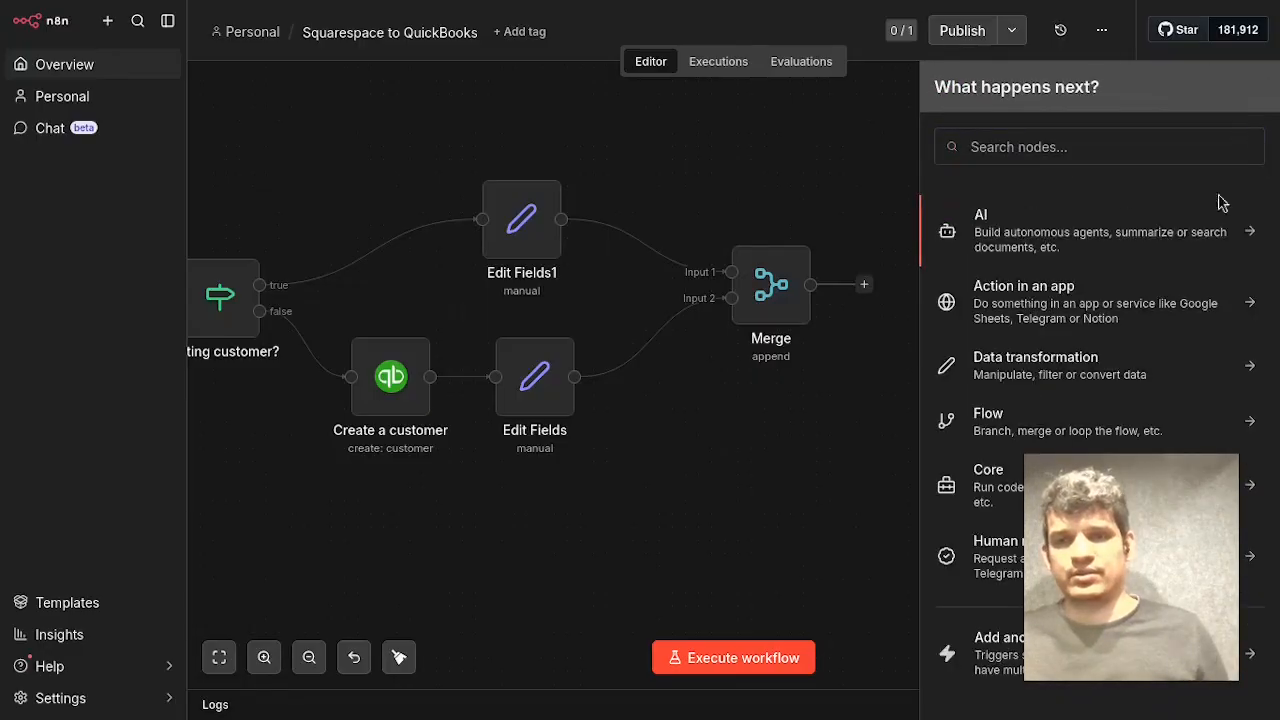
# Add an HTTP Request node after Merge: POST to the QuickBooks sandbox API, predefined QuickBooks Online OAuth2 API credential, query parameter minorversion 75, and a JSON body.
pyautogui.click(1114, 149)
pyautogui.write('http')
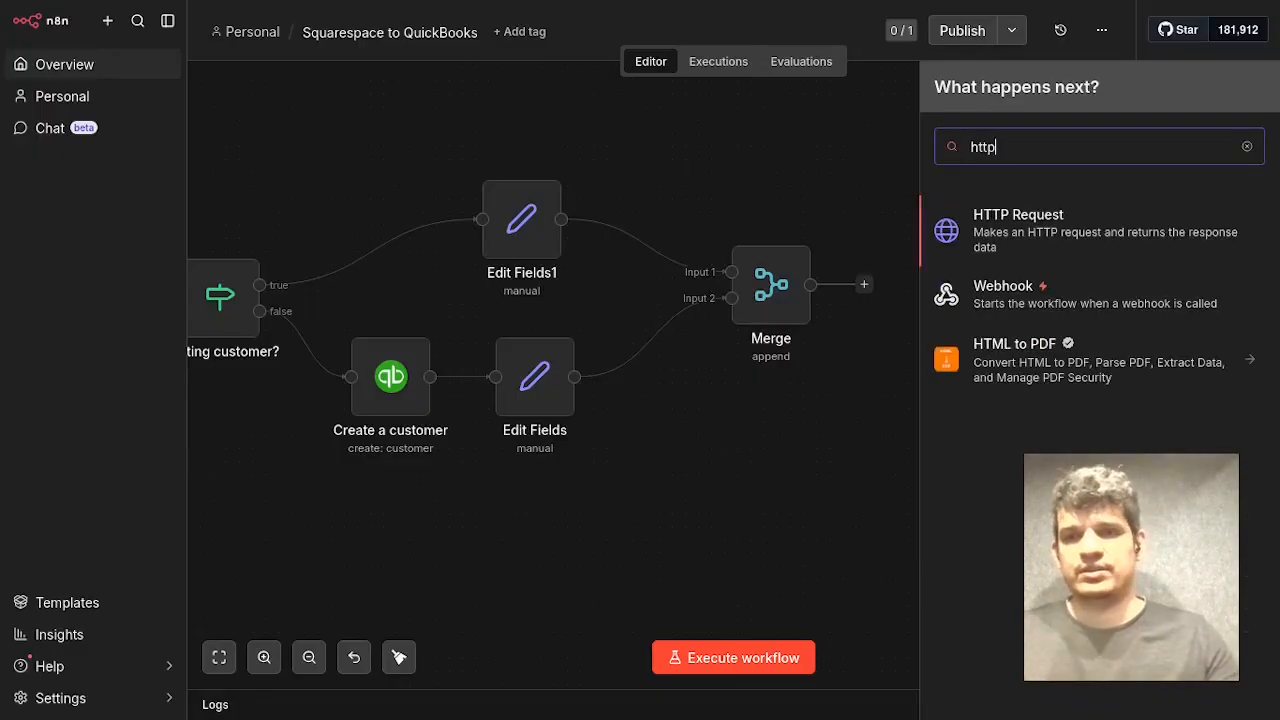
pyautogui.click(1145, 252)
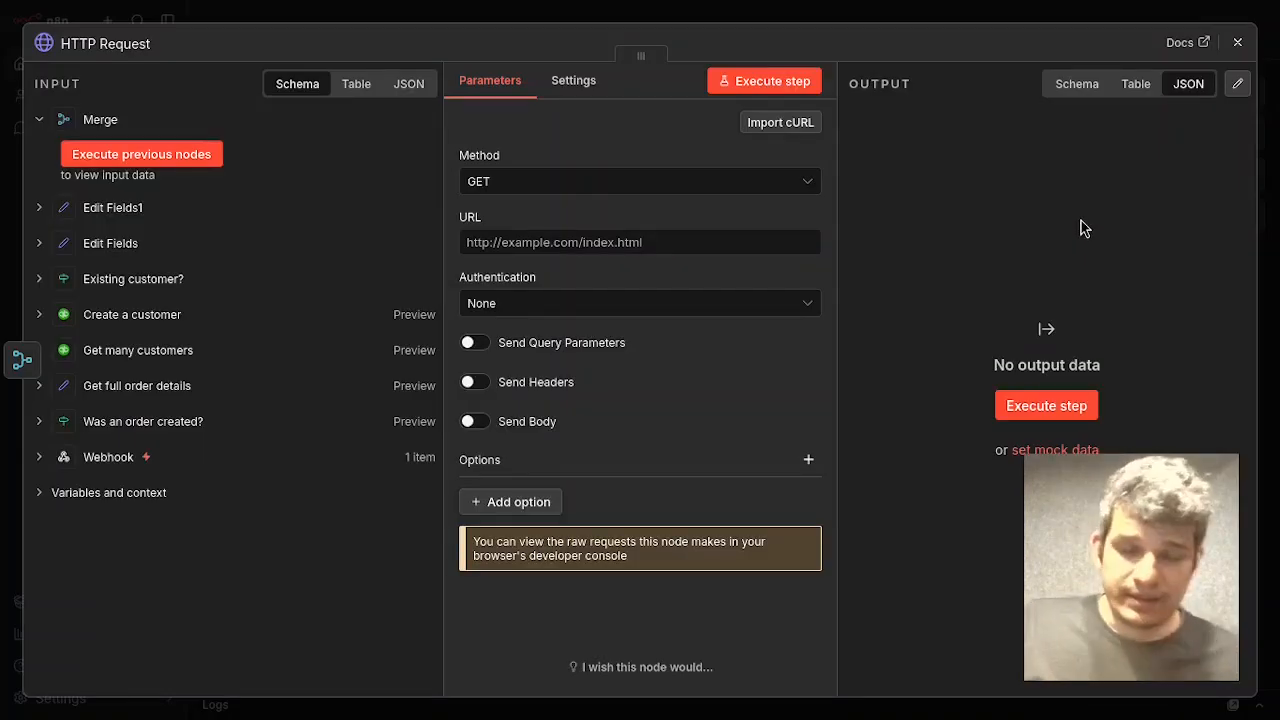
pyautogui.moveTo(166, 251)
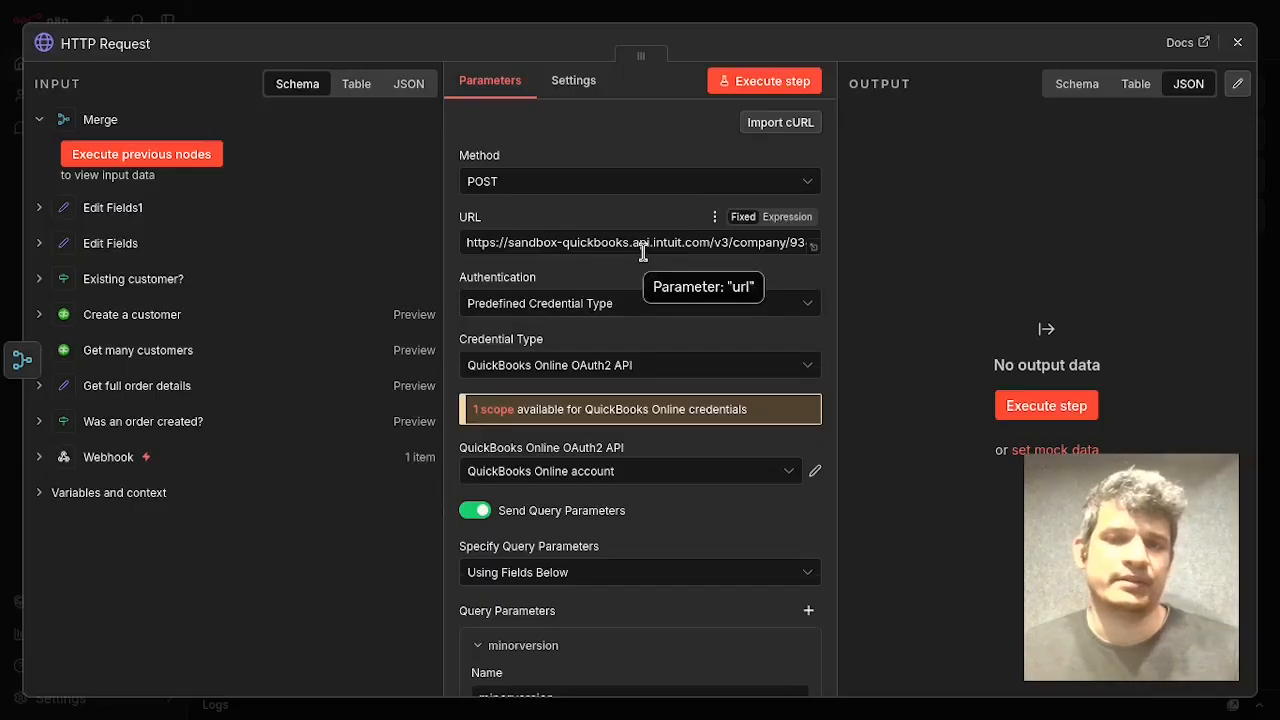
# Review the HTTP Request node's credential, query parameter and JSON body settings down to TxnTaxDetail, and close the node.
pyautogui.scroll(-1, 635, 290)
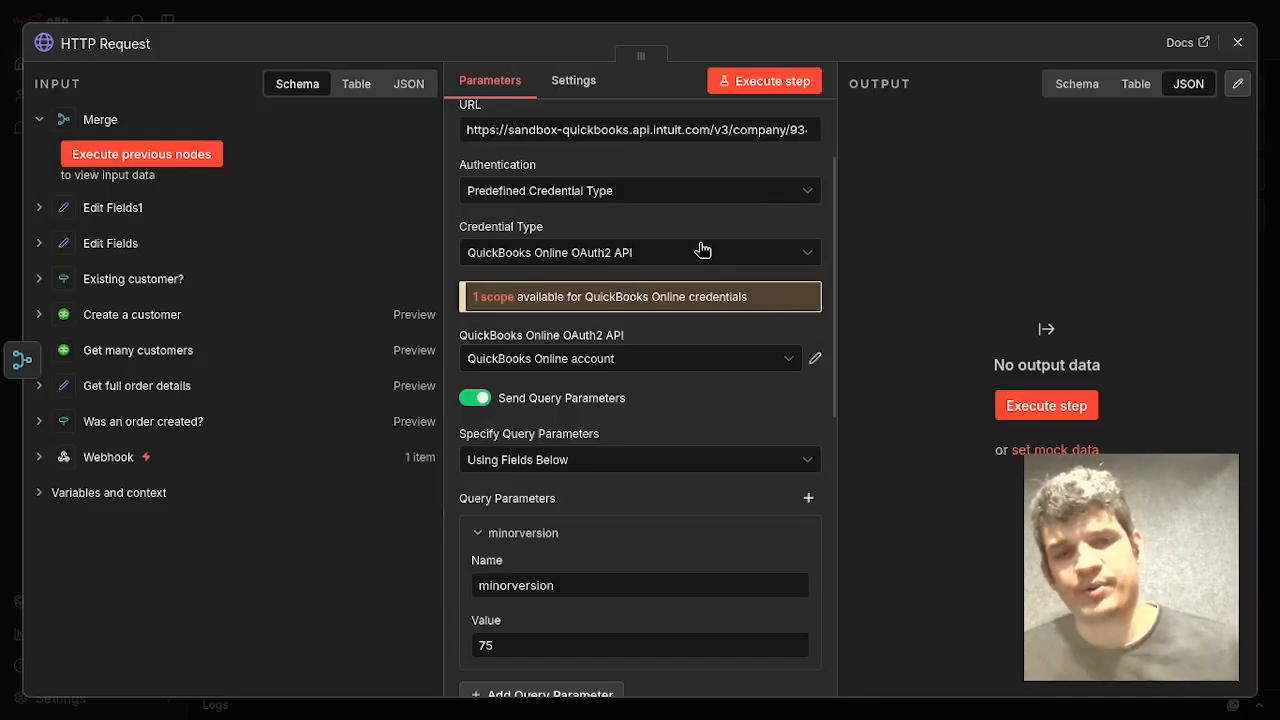
pyautogui.scroll(-2, 780, 280)
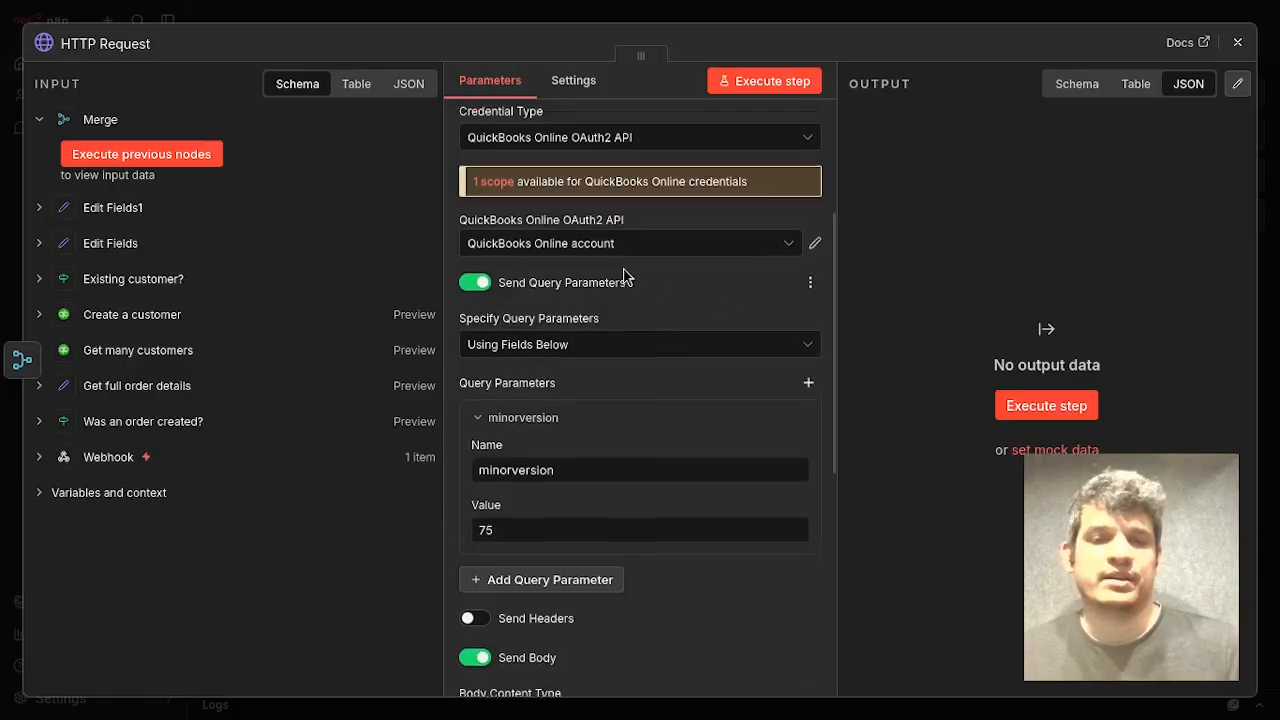
pyautogui.scroll(-4, 594, 289)
pyautogui.scroll(4, 617, 286)
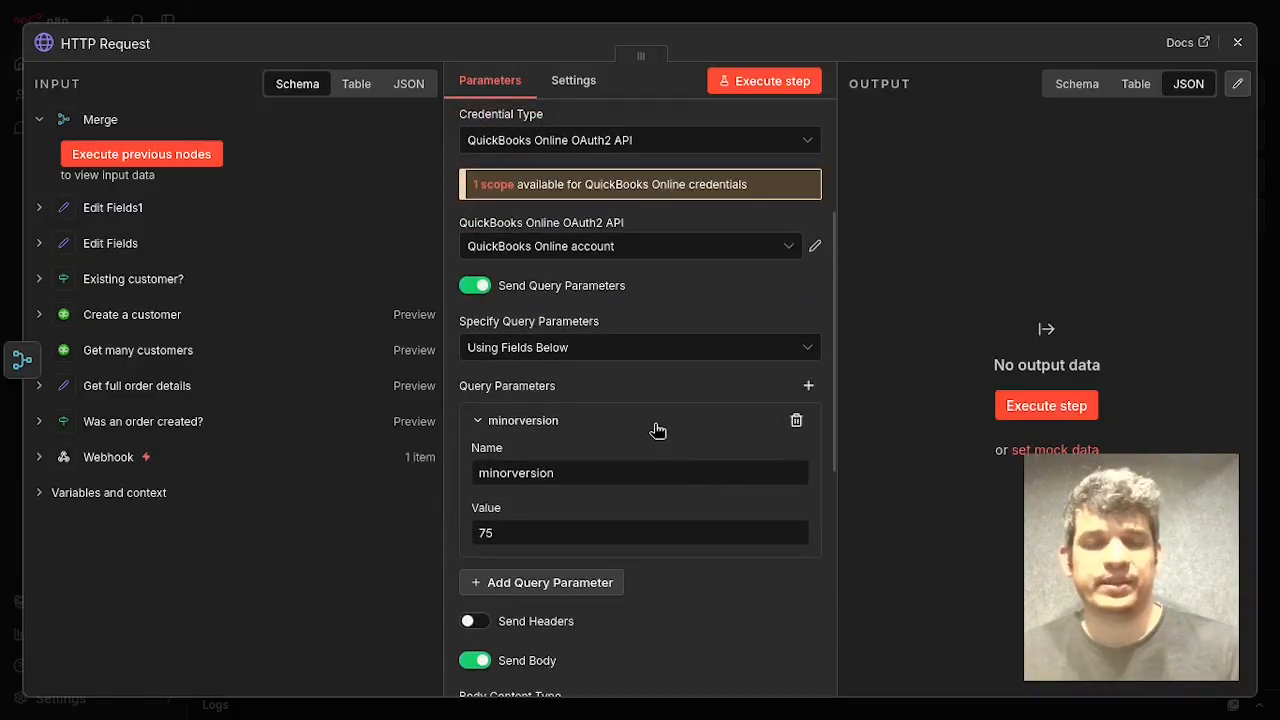
pyautogui.scroll(-4, 666, 403)
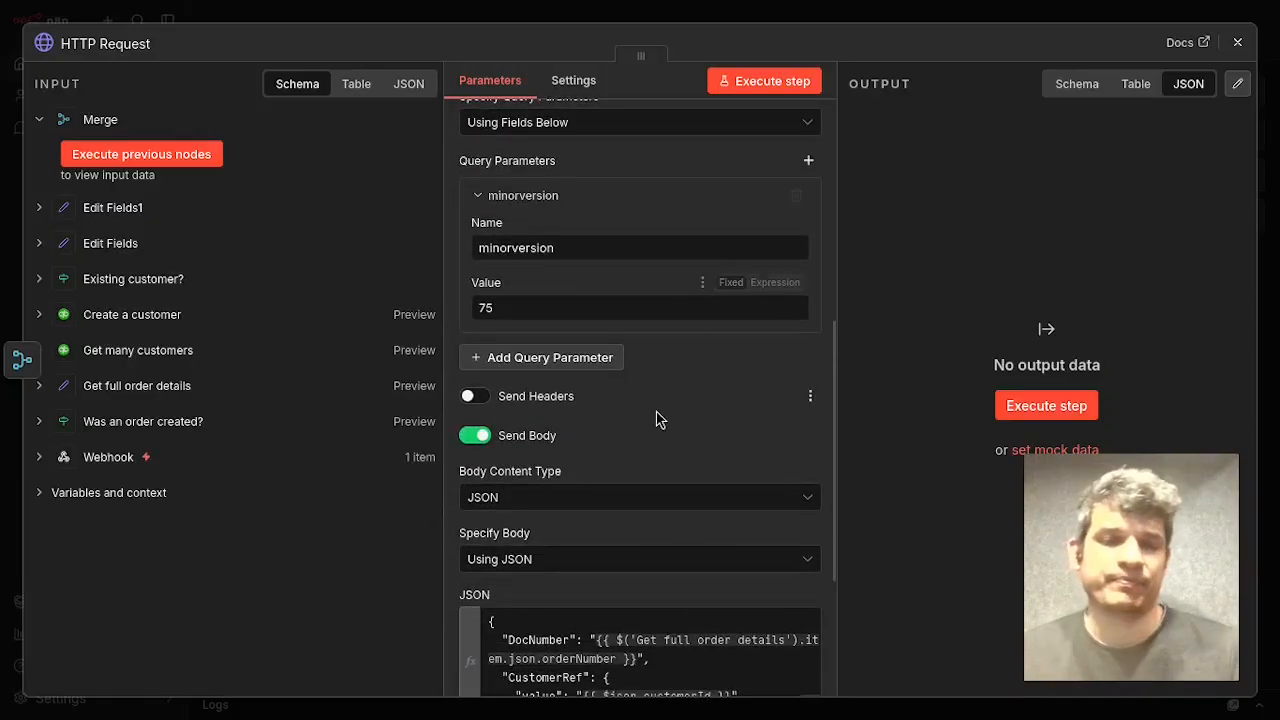
pyautogui.scroll(-2, 658, 420)
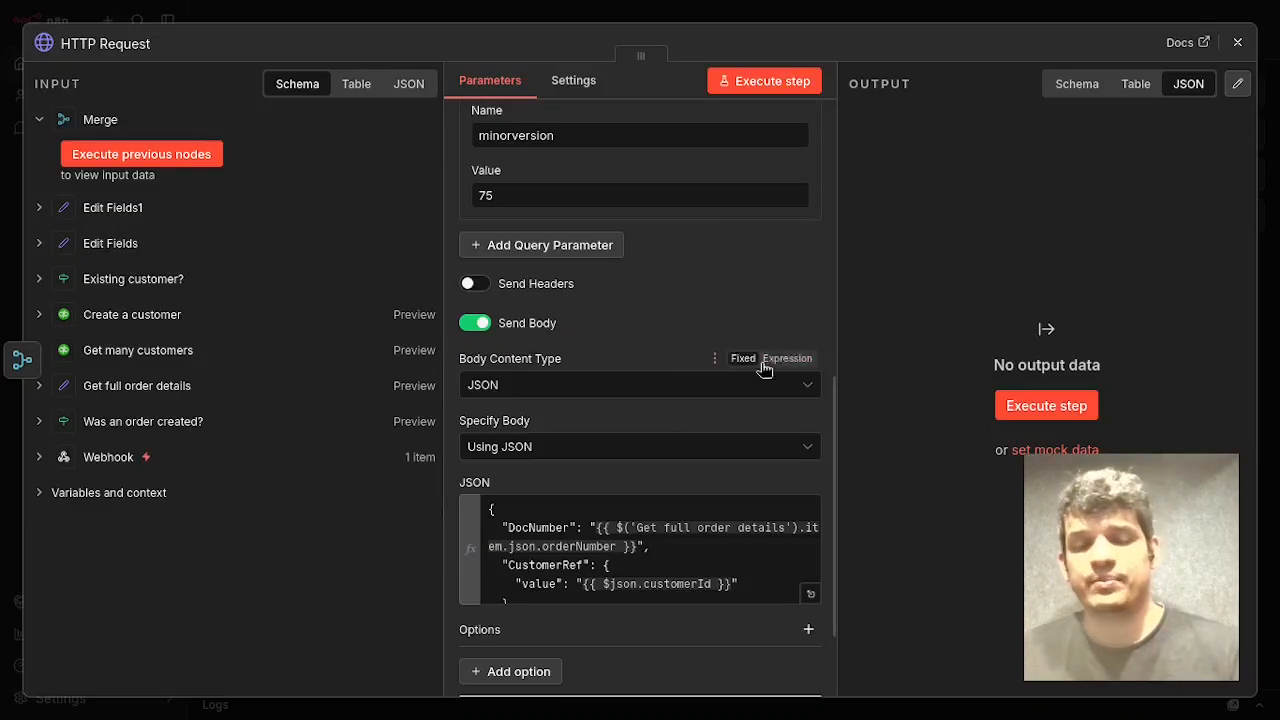
pyautogui.scroll(-2, 745, 335)
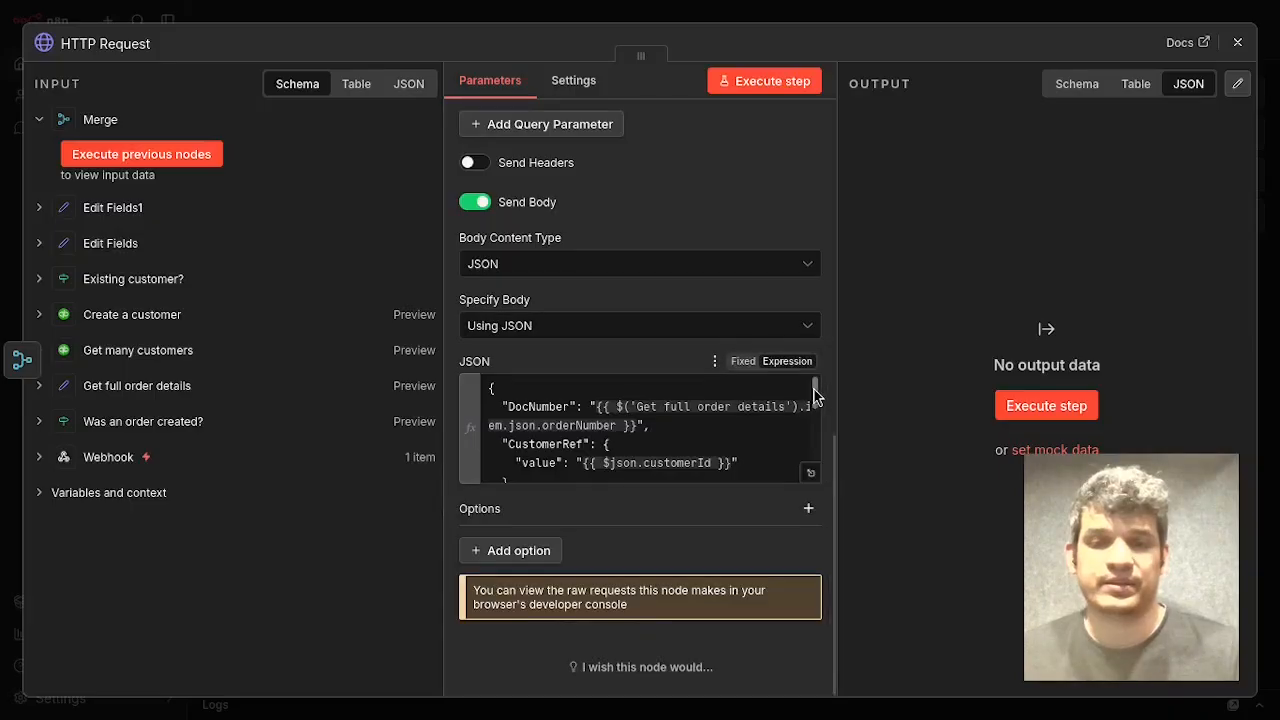
pyautogui.moveTo(815, 395)
pyautogui.mouseDown()
pyautogui.moveTo(808, 478)
pyautogui.moveTo(810, 395)
pyautogui.mouseUp()
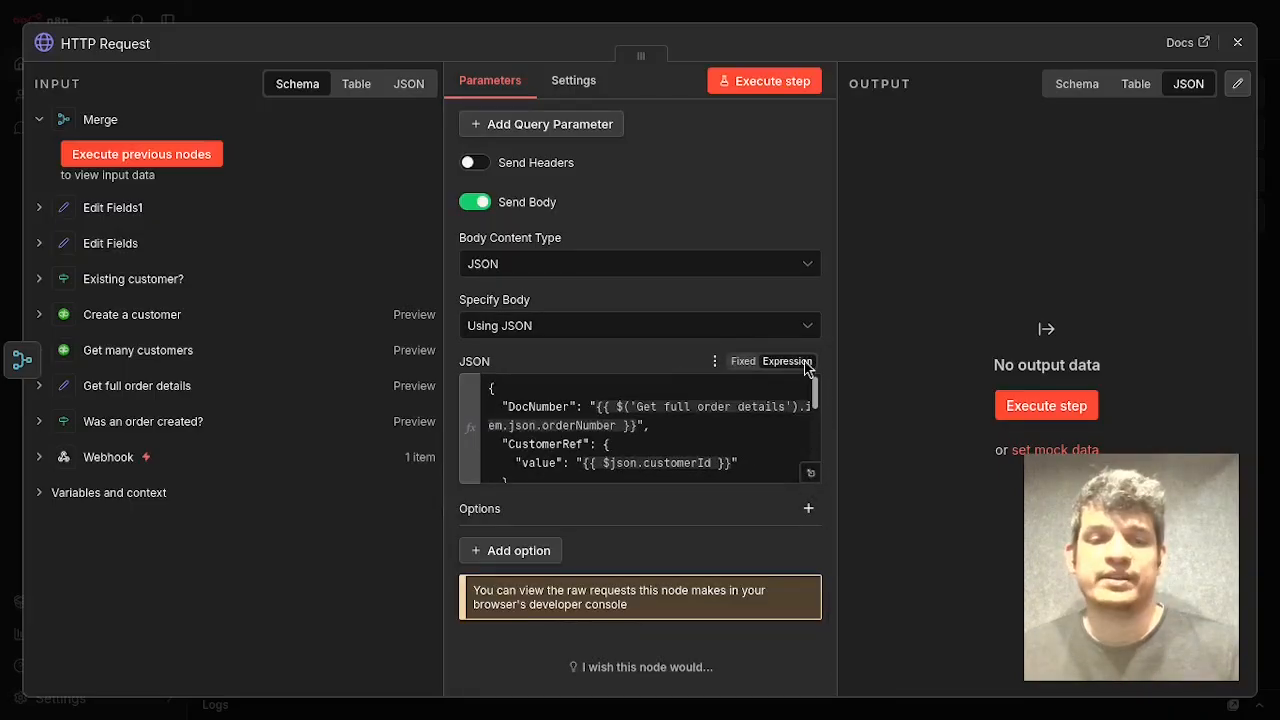
pyautogui.click(700, 426)
pyautogui.scroll(-2, 700, 426)
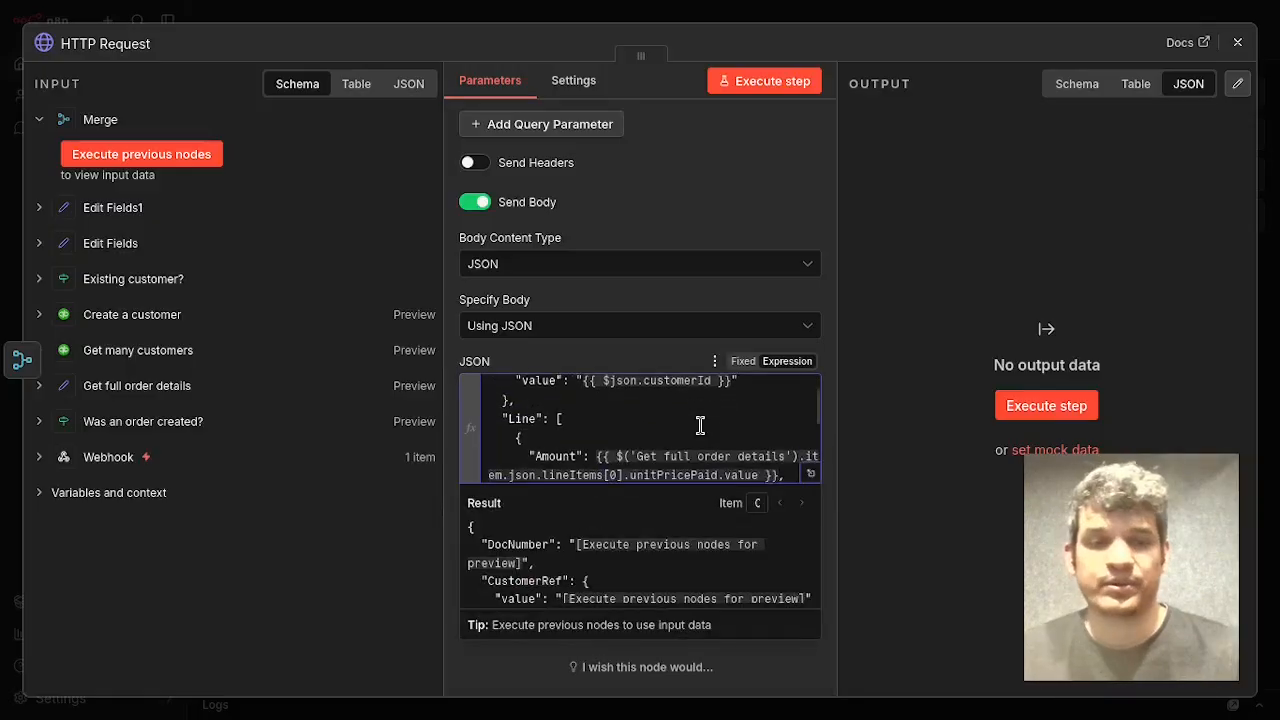
pyautogui.scroll(2, 700, 426)
pyautogui.scroll(1, 700, 426)
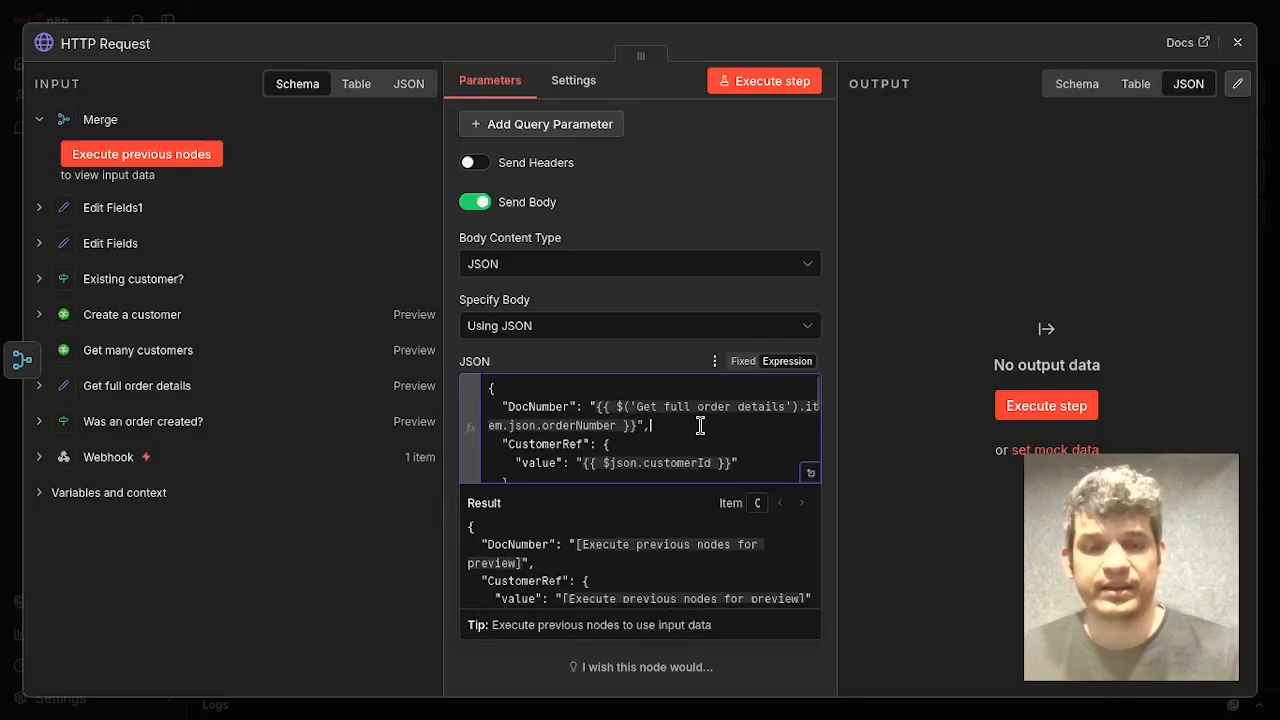
pyautogui.scroll(-5, 700, 426)
pyautogui.scroll(4, 699, 430)
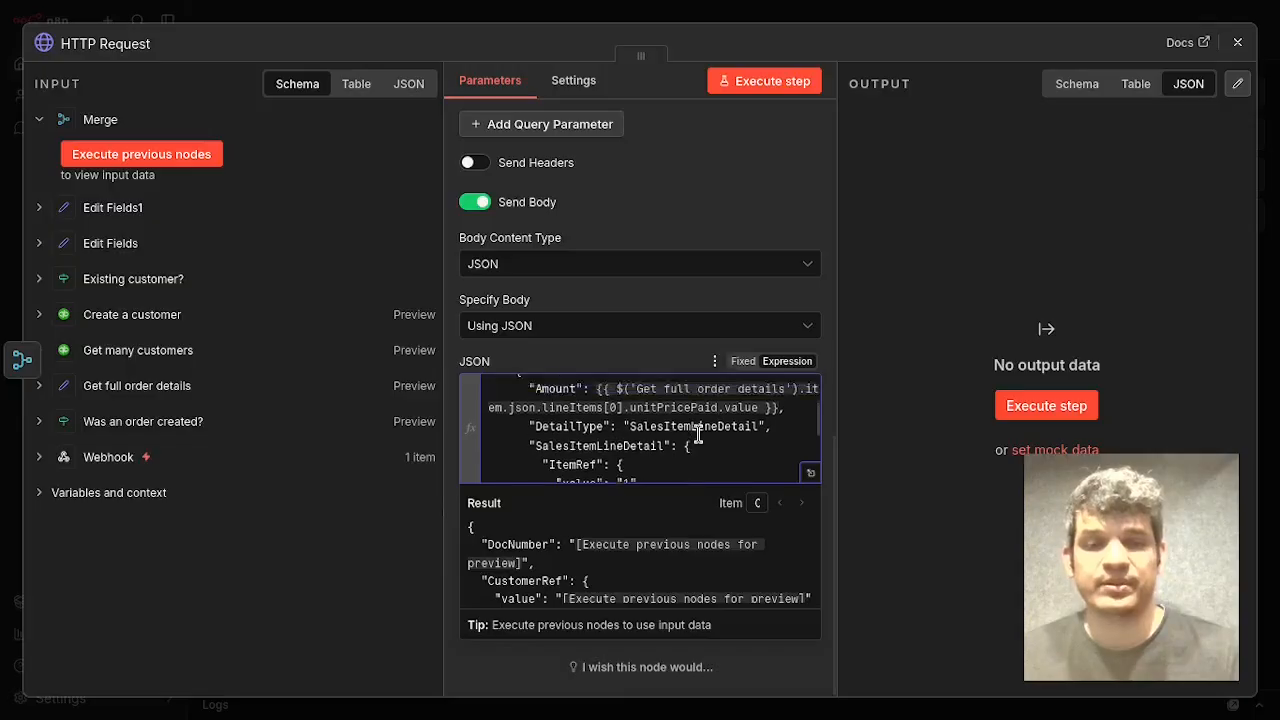
pyautogui.scroll(-6, 699, 434)
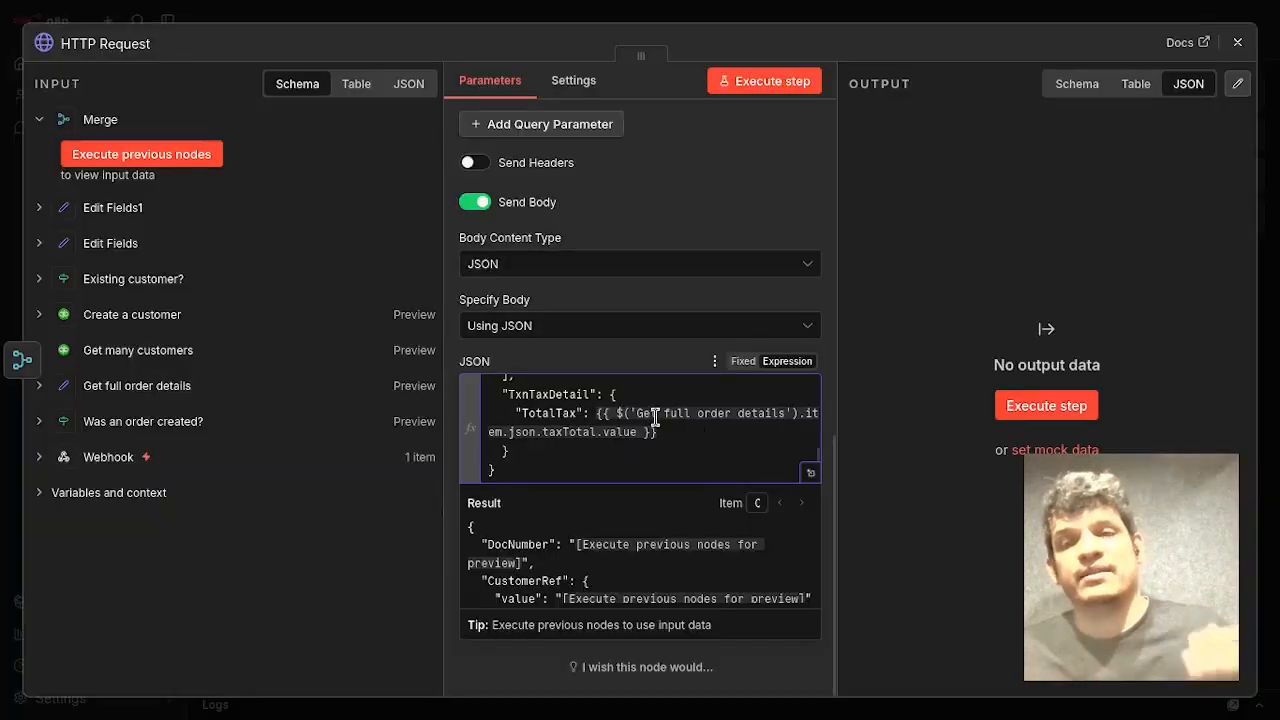
pyautogui.click(1238, 45)
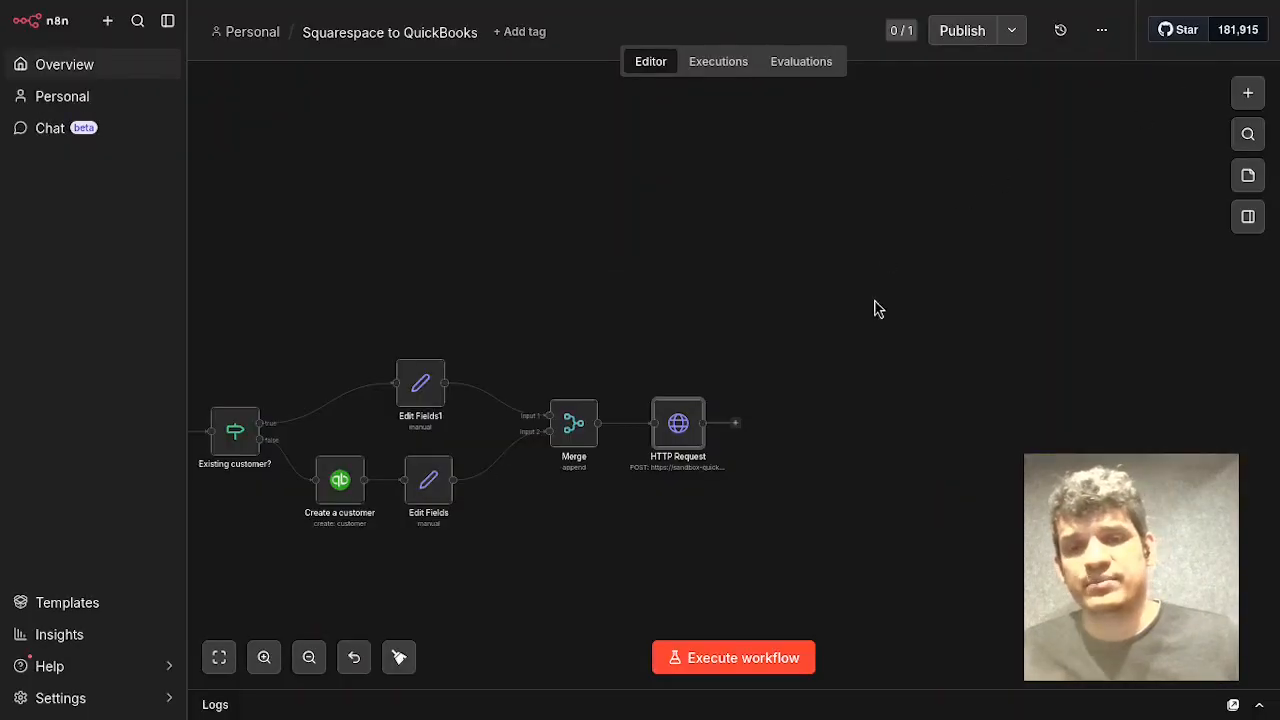
# Add a Supabase node with the Create a row action after the HTTP Request node and close its settings.
pyautogui.click(742, 427)
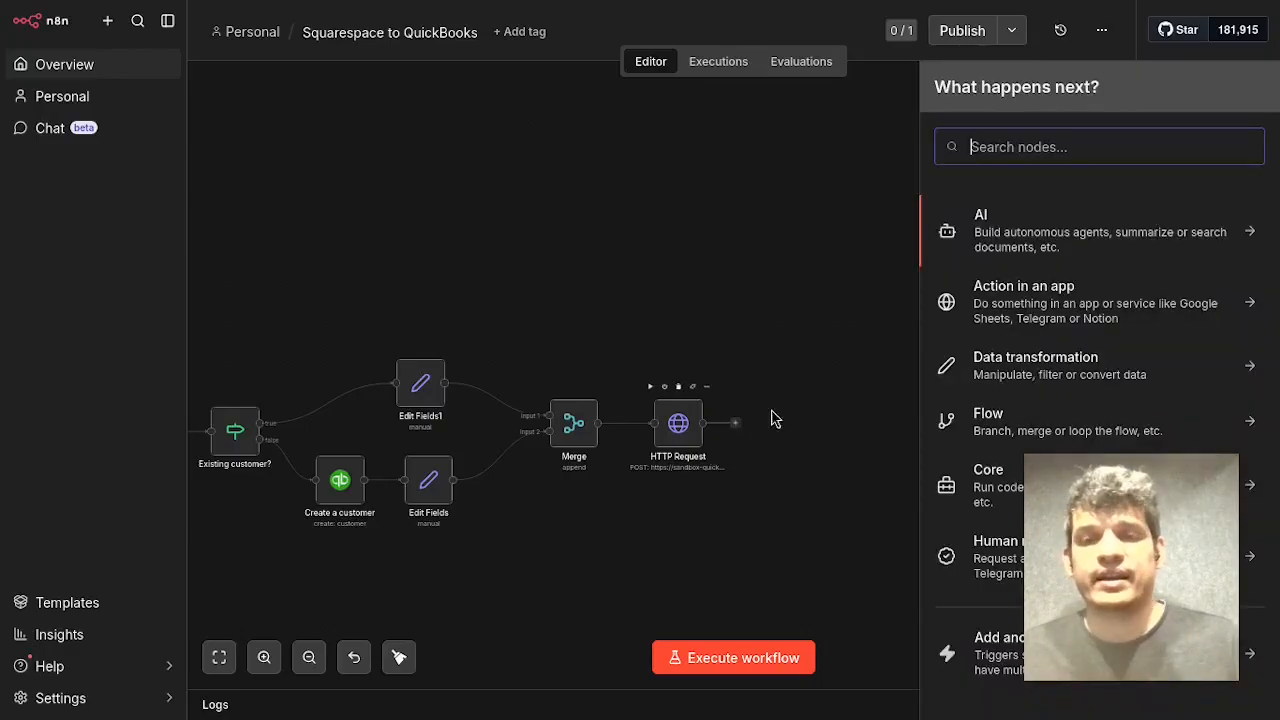
pyautogui.write('sup')
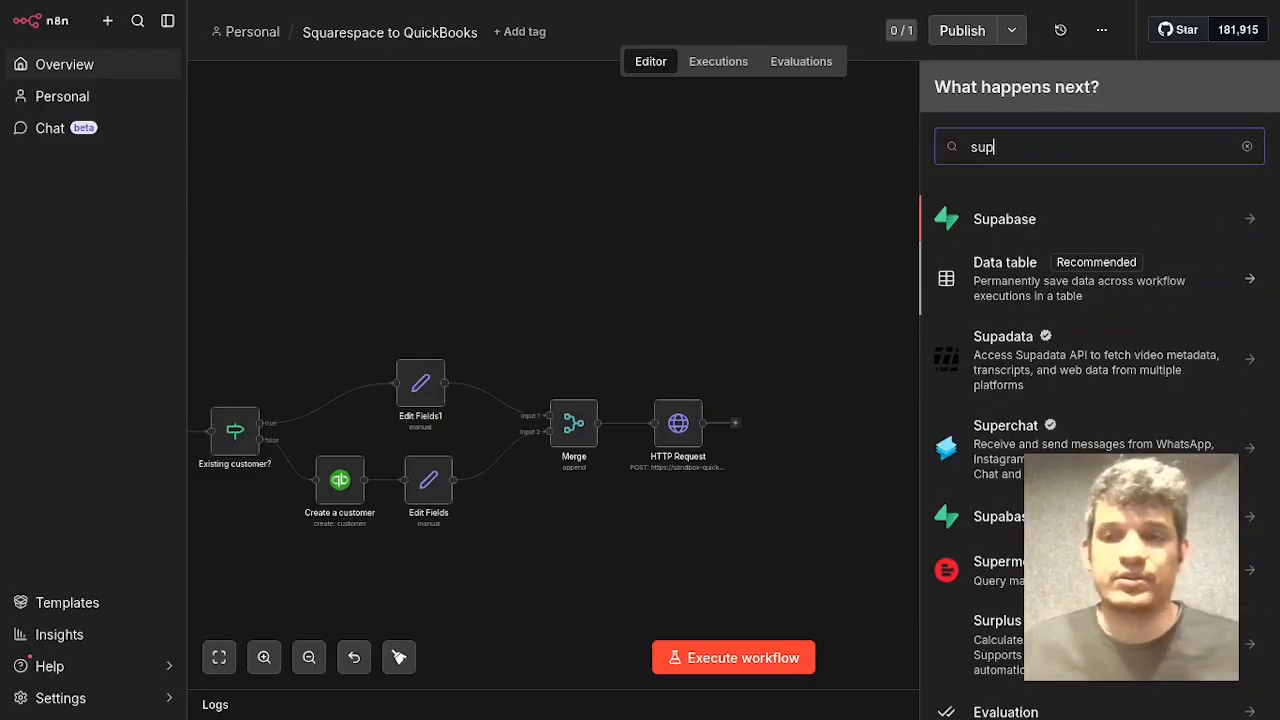
pyautogui.click(1113, 236)
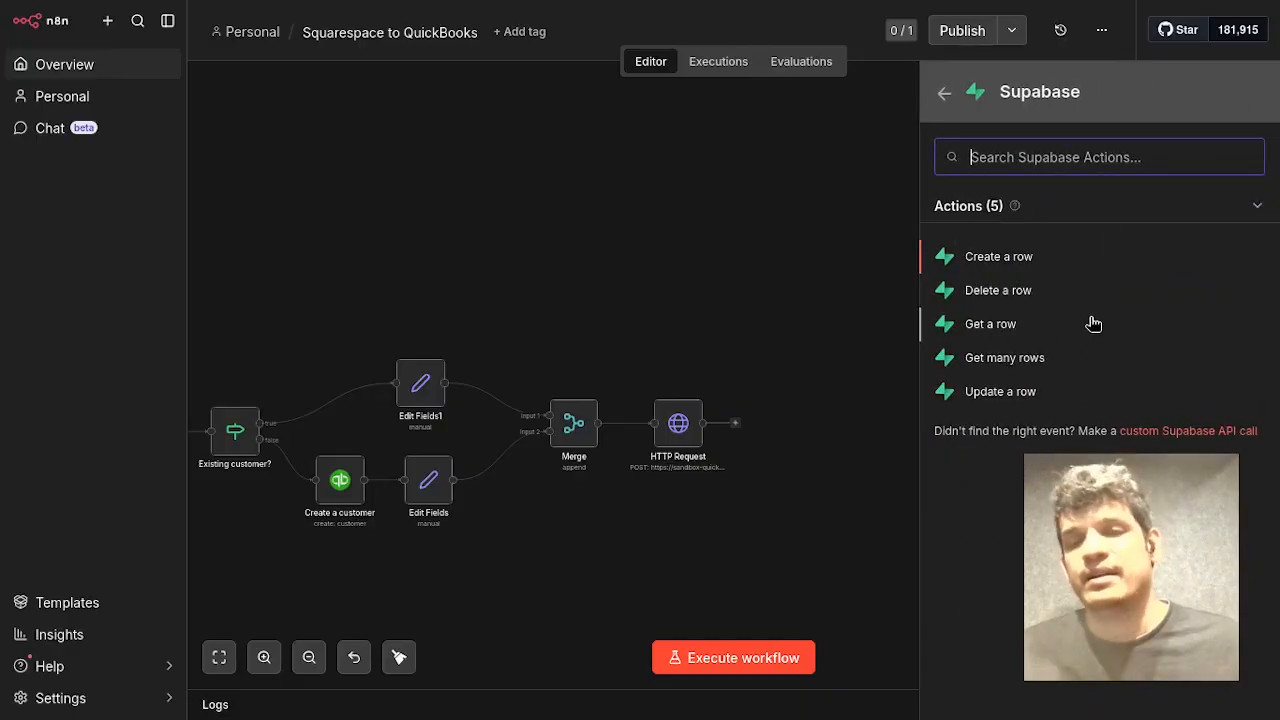
pyautogui.click(1005, 262)
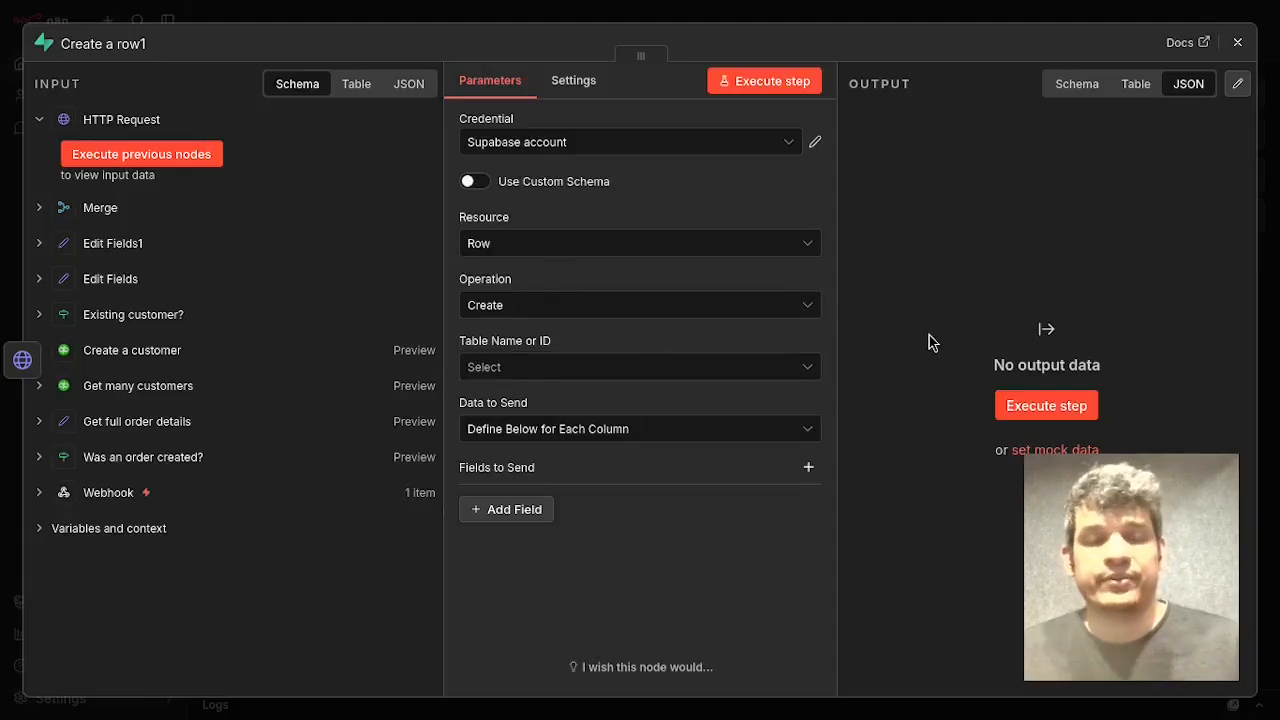
pyautogui.click(1238, 43)
# Open the Squarespace to QuickBooks Old workflow and examine the Log success node's target table and field mappings.
pyautogui.click(134, 100)
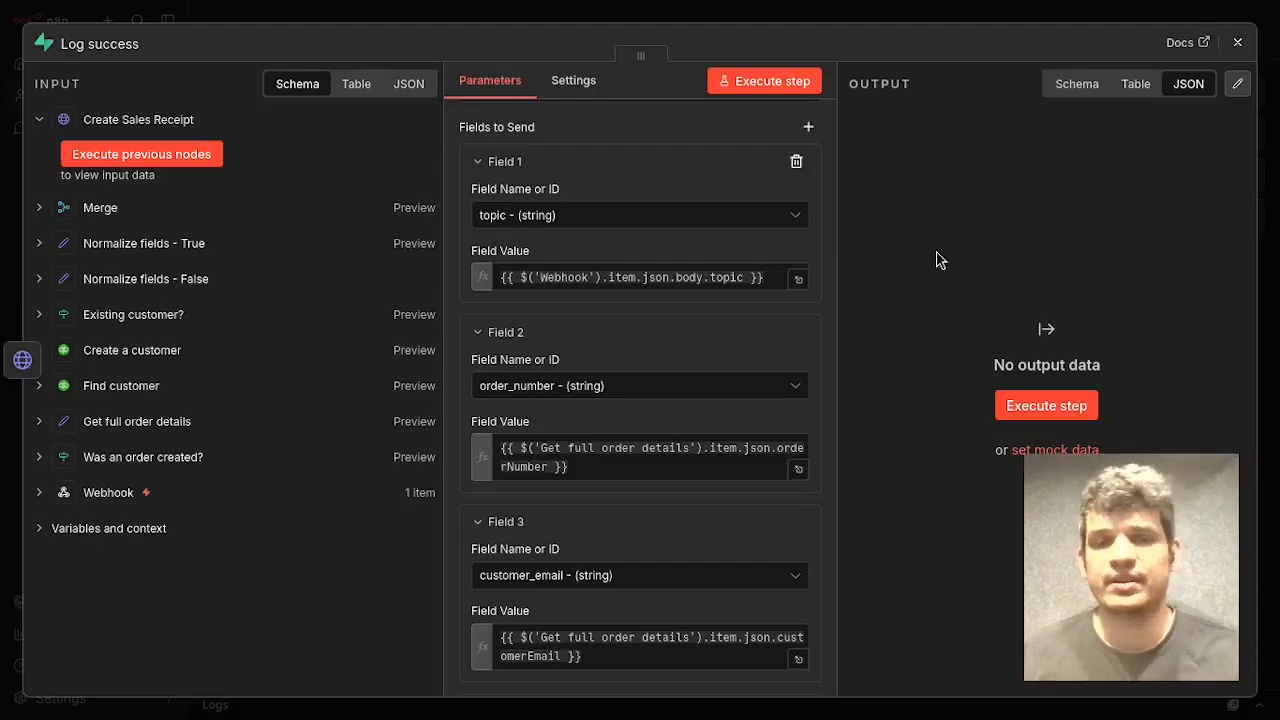
pyautogui.scroll(4, 630, 352)
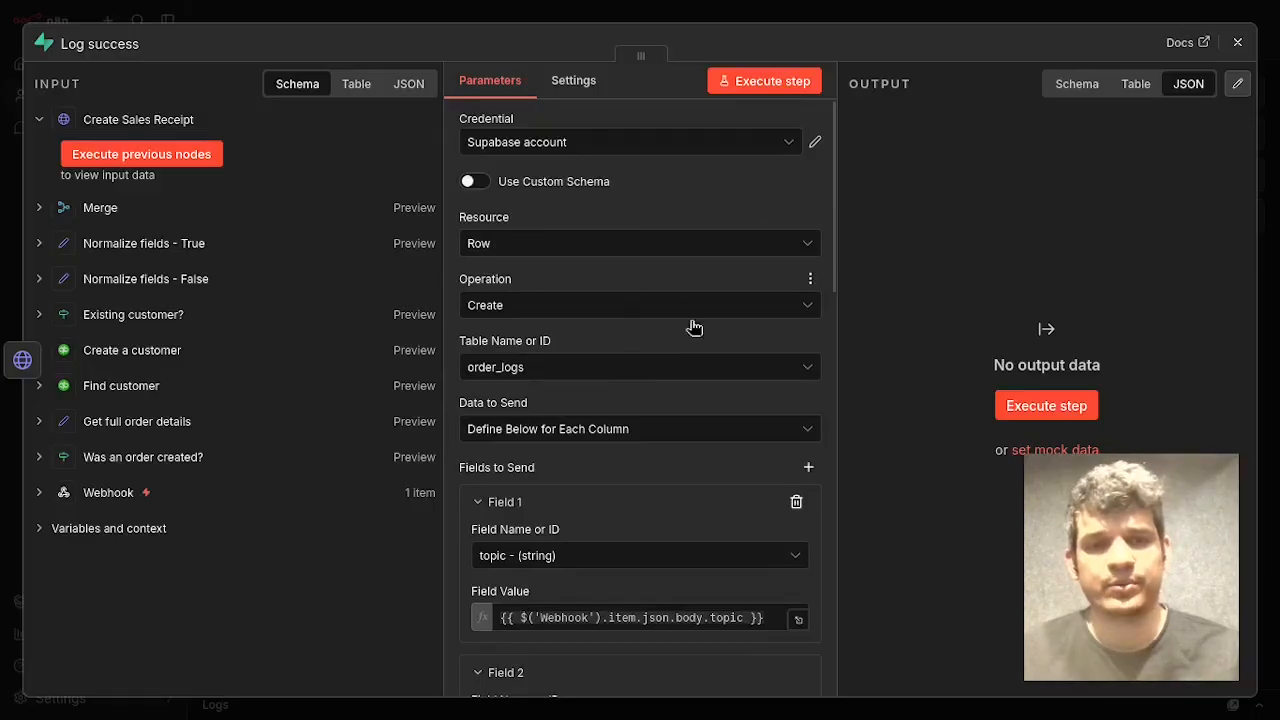
pyautogui.scroll(-2, 601, 325)
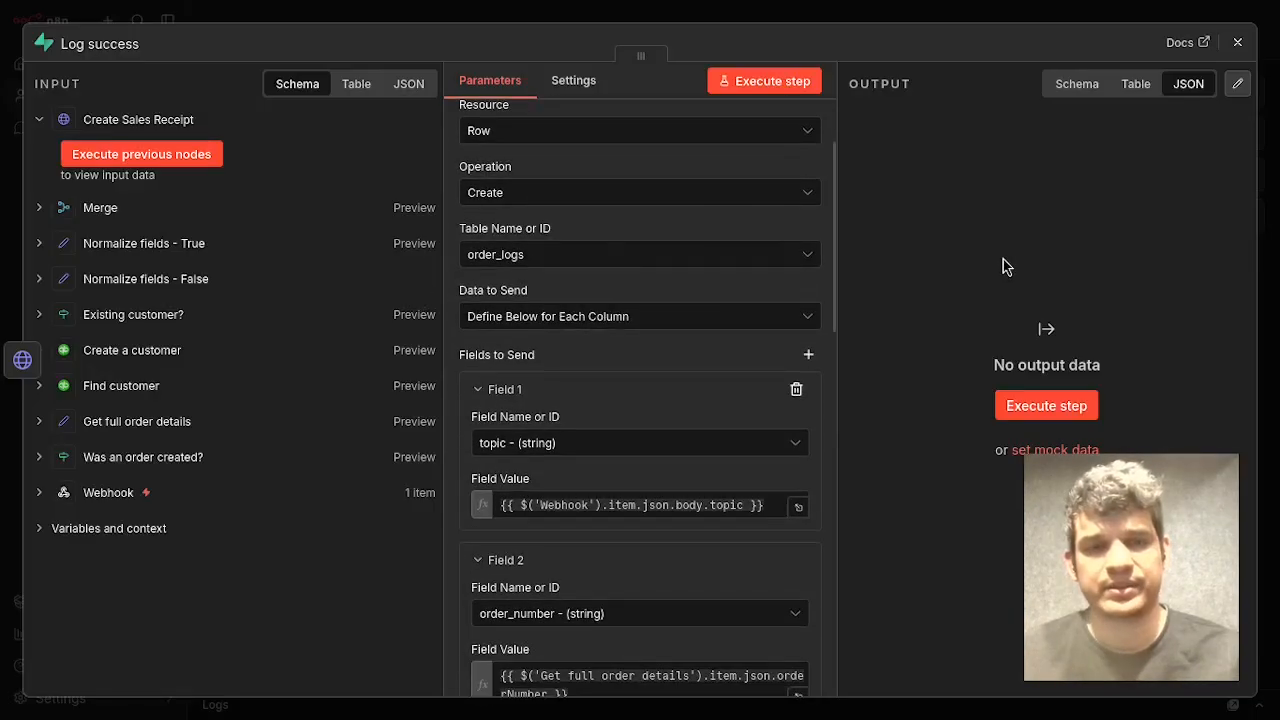
pyautogui.scroll(-4, 746, 351)
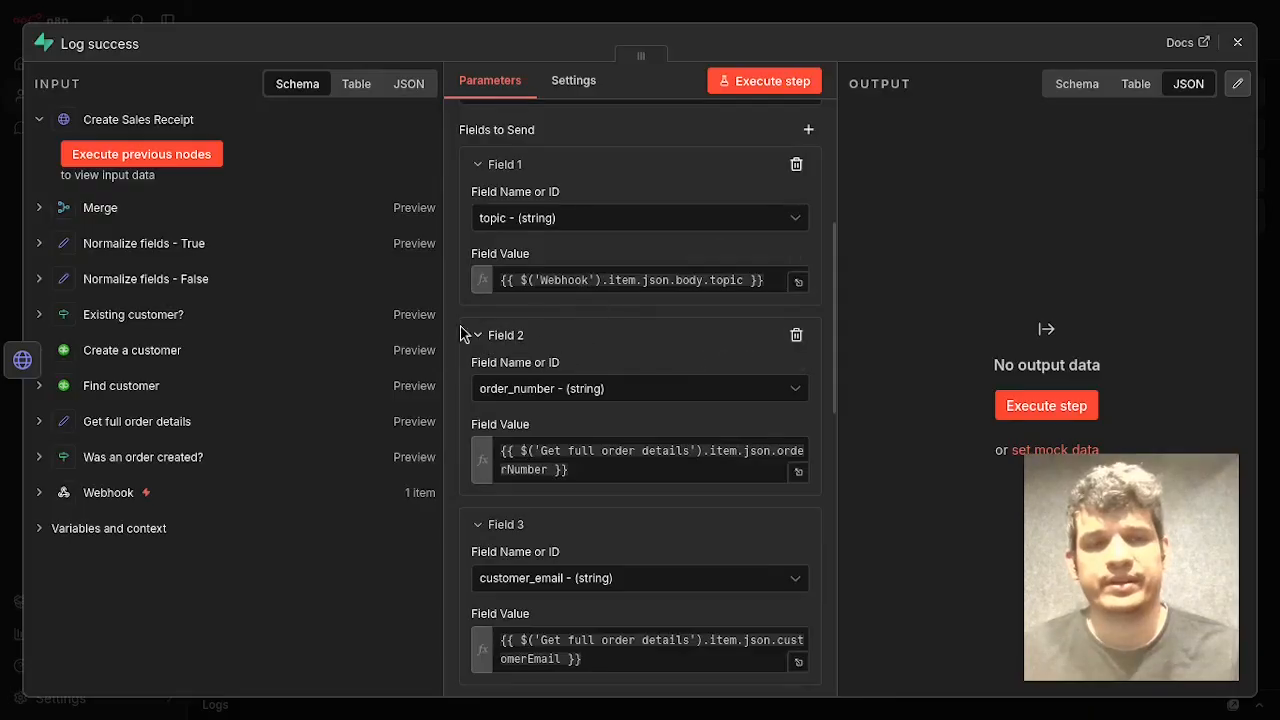
pyautogui.scroll(-4, 600, 337)
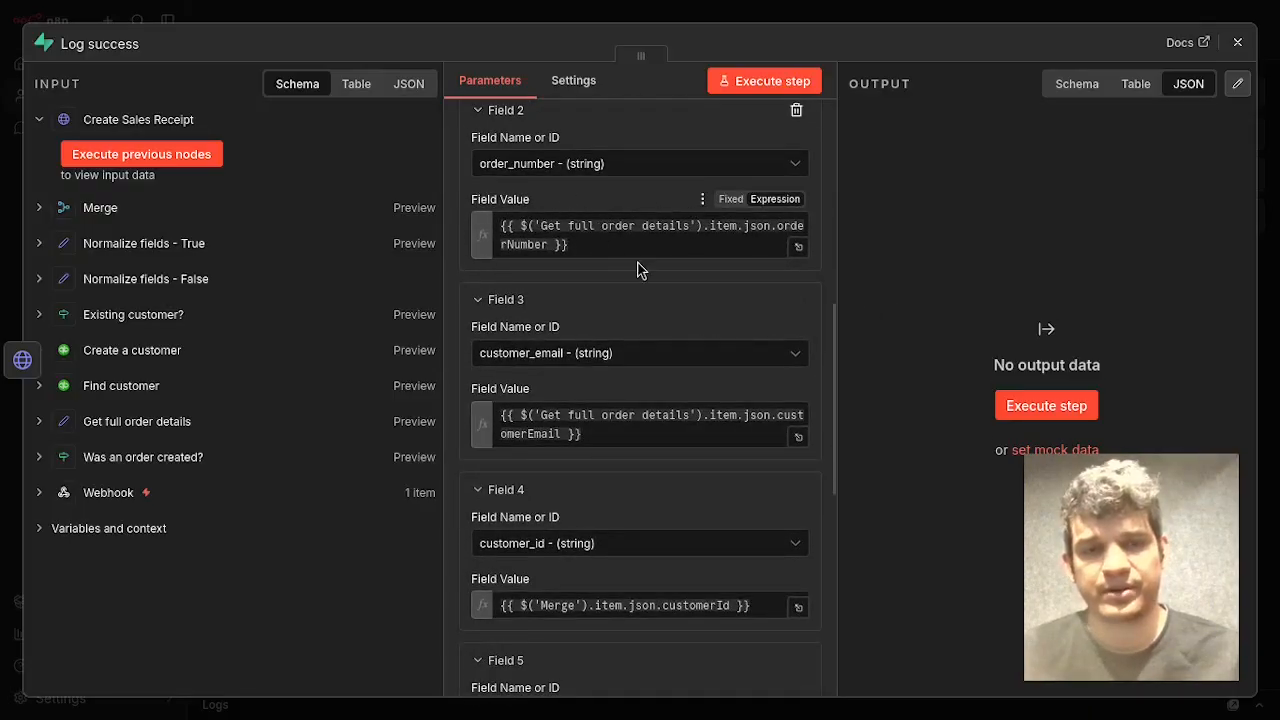
pyautogui.scroll(-2, 617, 277)
pyautogui.scroll(-3, 590, 250)
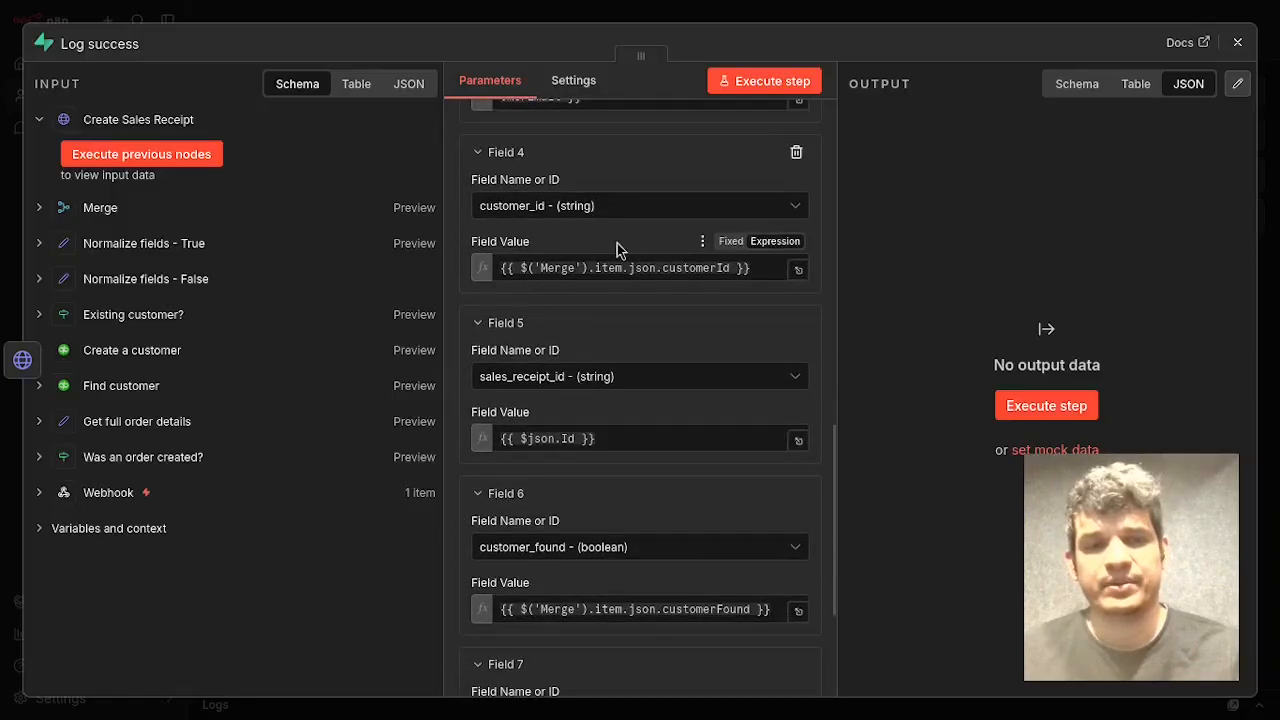
pyautogui.scroll(-4, 648, 289)
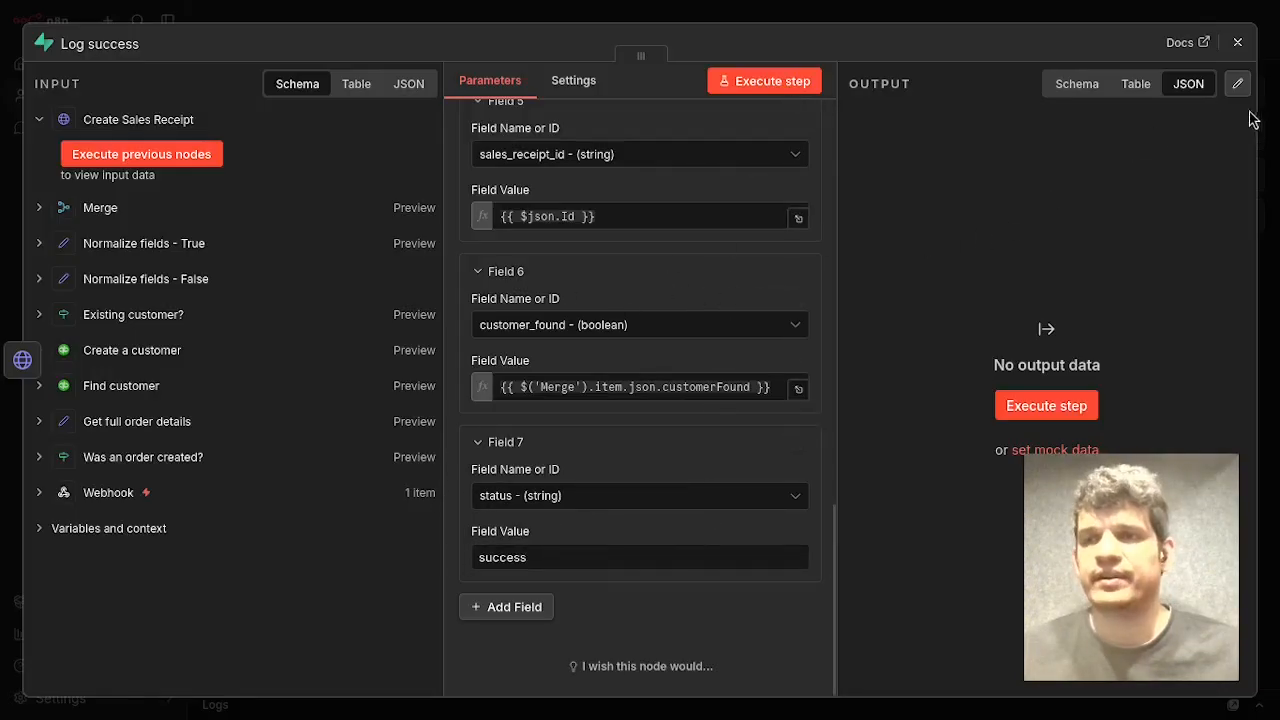
pyautogui.click(1237, 43)
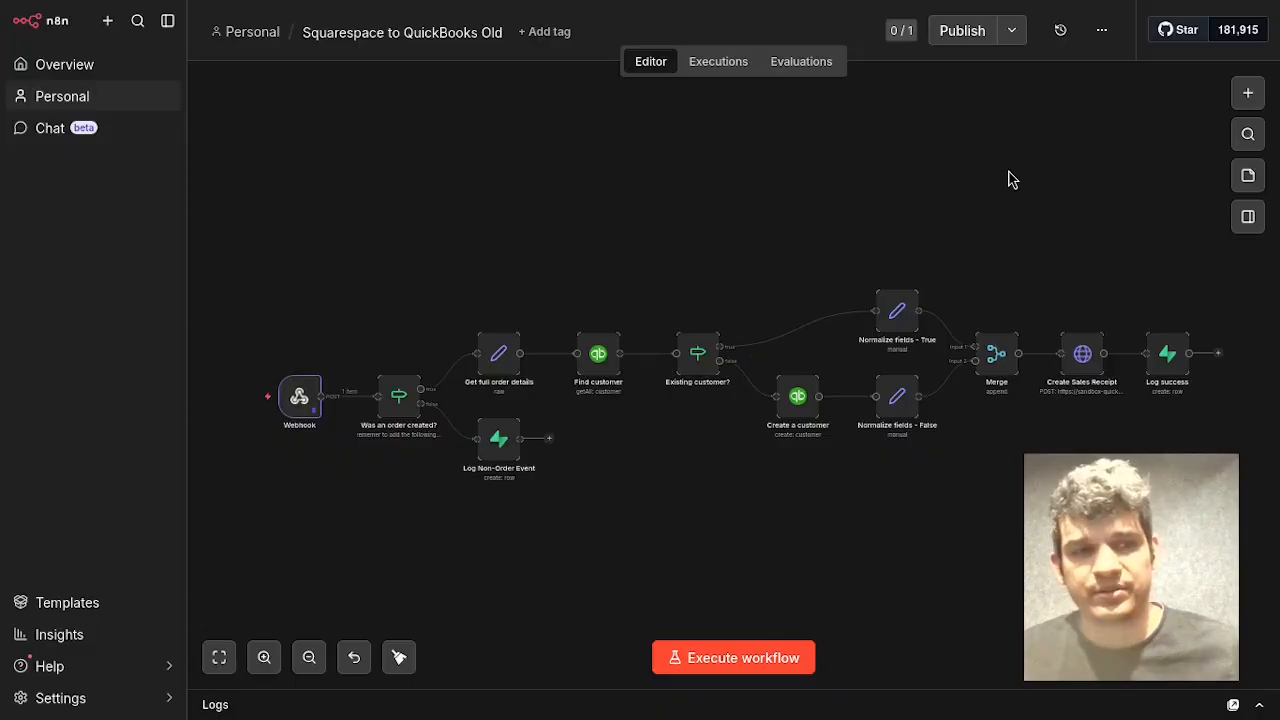
# Switch to QuickBooks Online and sign in again to the saved account, verifying with a passkey.
pyautogui.moveTo(2, 206)
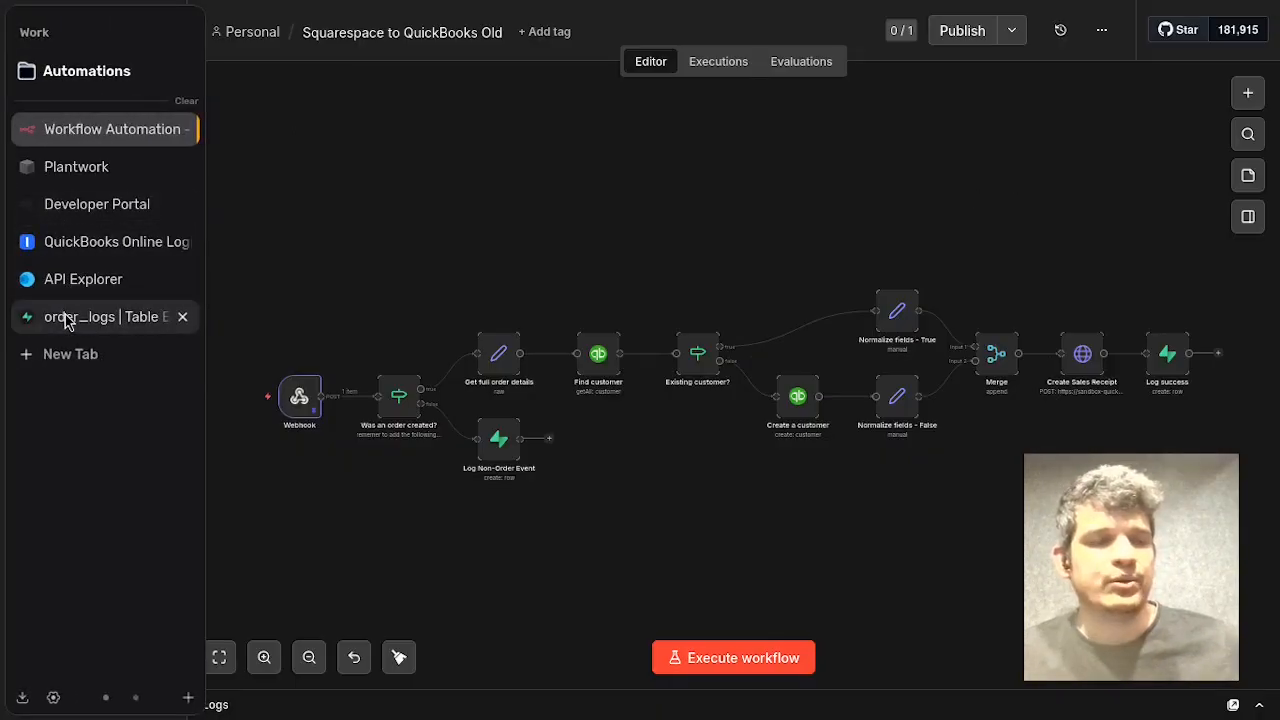
pyautogui.click(122, 203)
pyautogui.click(88, 235)
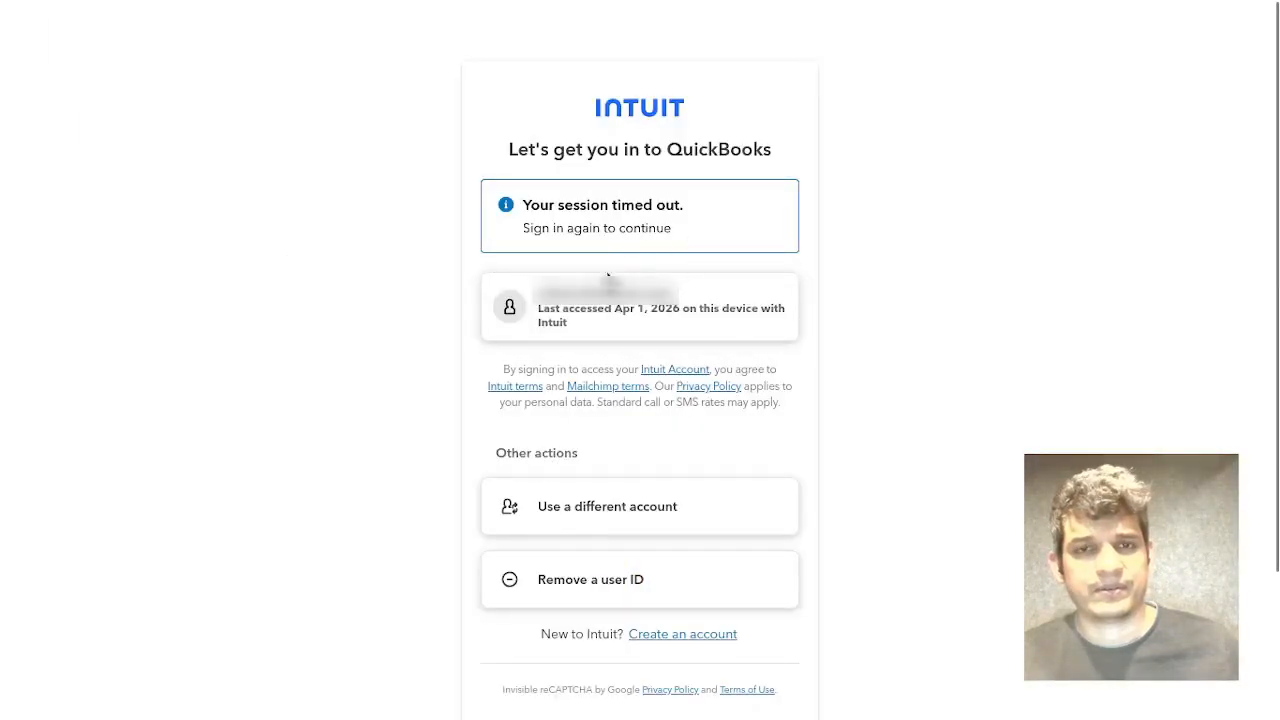
pyautogui.click(609, 317)
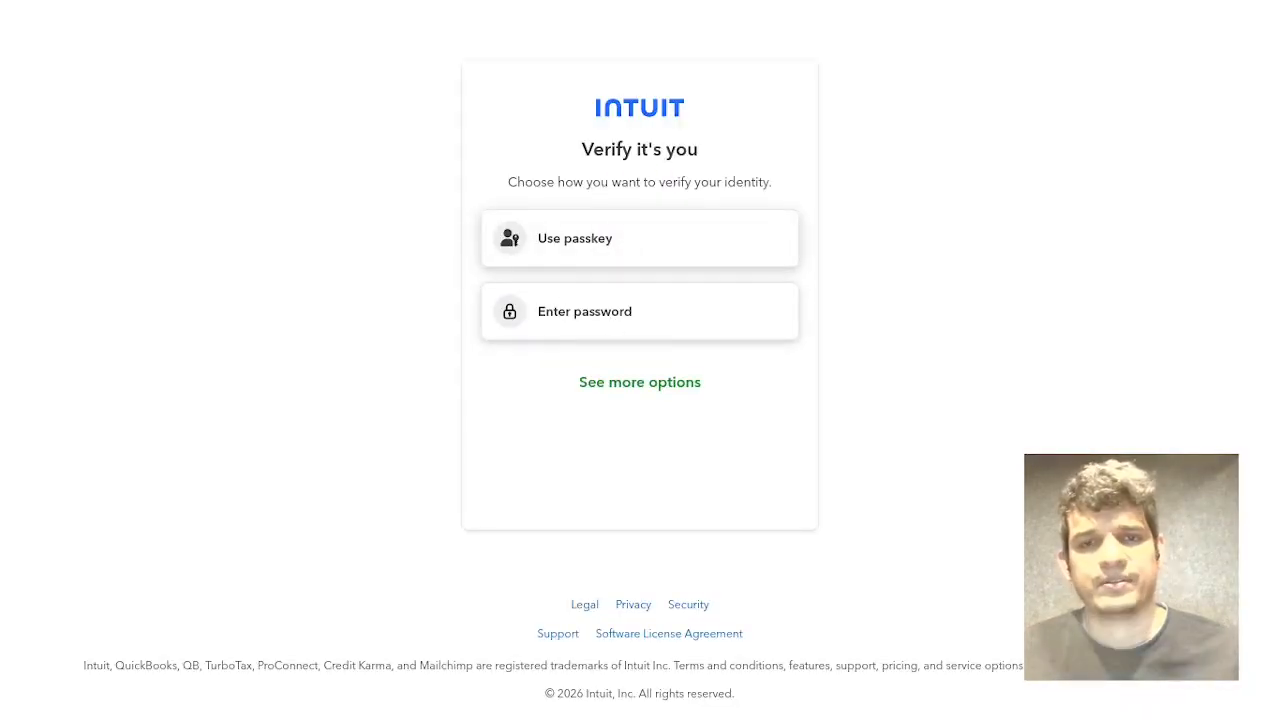
pyautogui.click(693, 240)
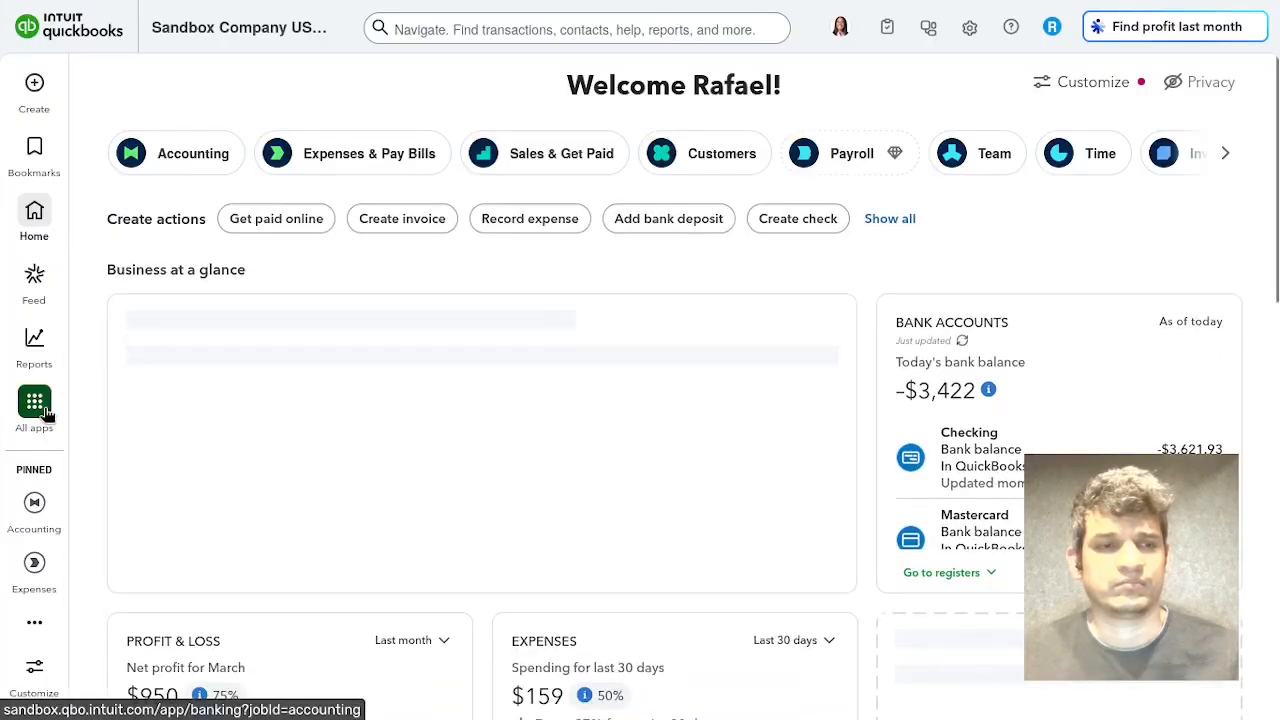
# Dismiss the bank connection message and view the Sales transactions list under Sales & Get Paid.
pyautogui.click(44, 414)
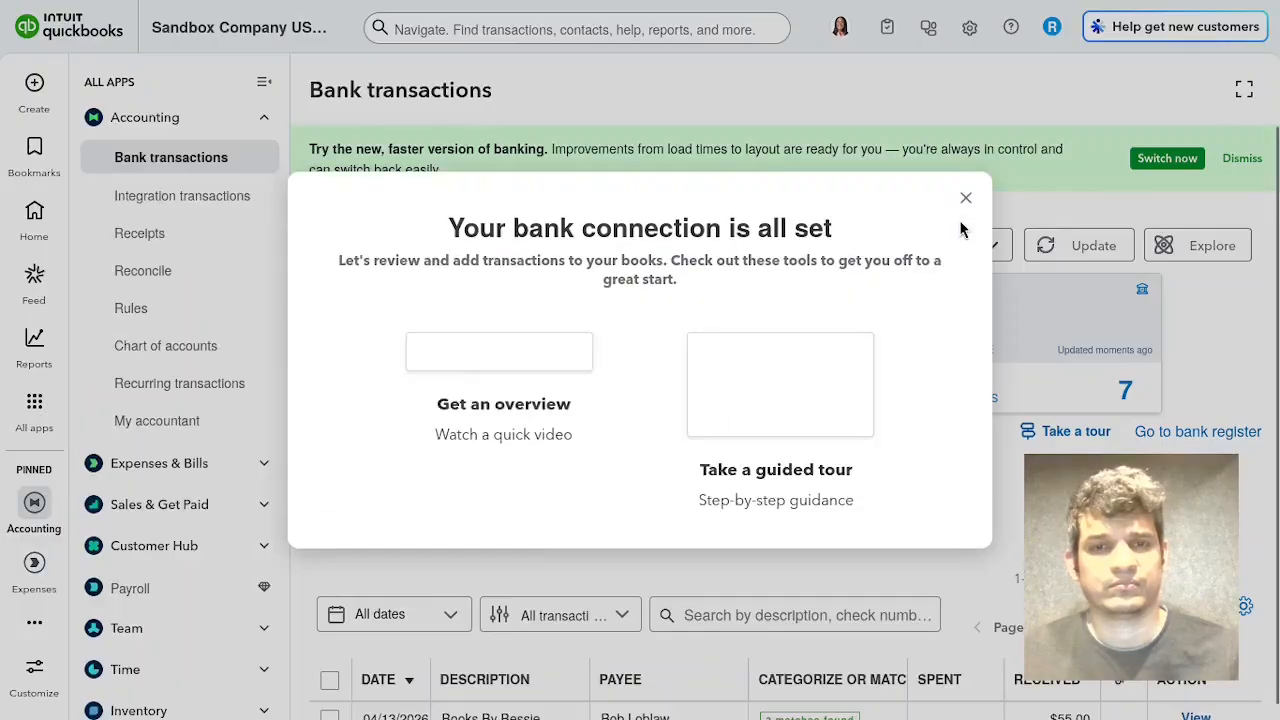
pyautogui.click(966, 198)
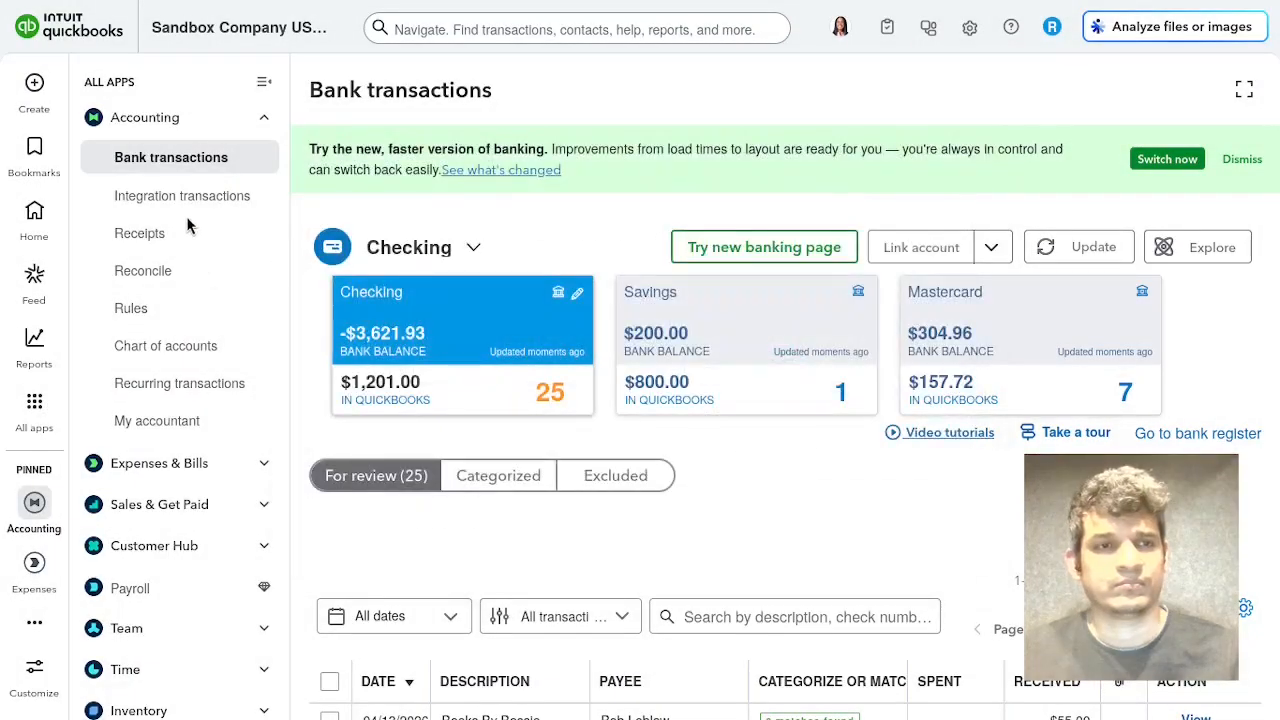
pyautogui.click(157, 512)
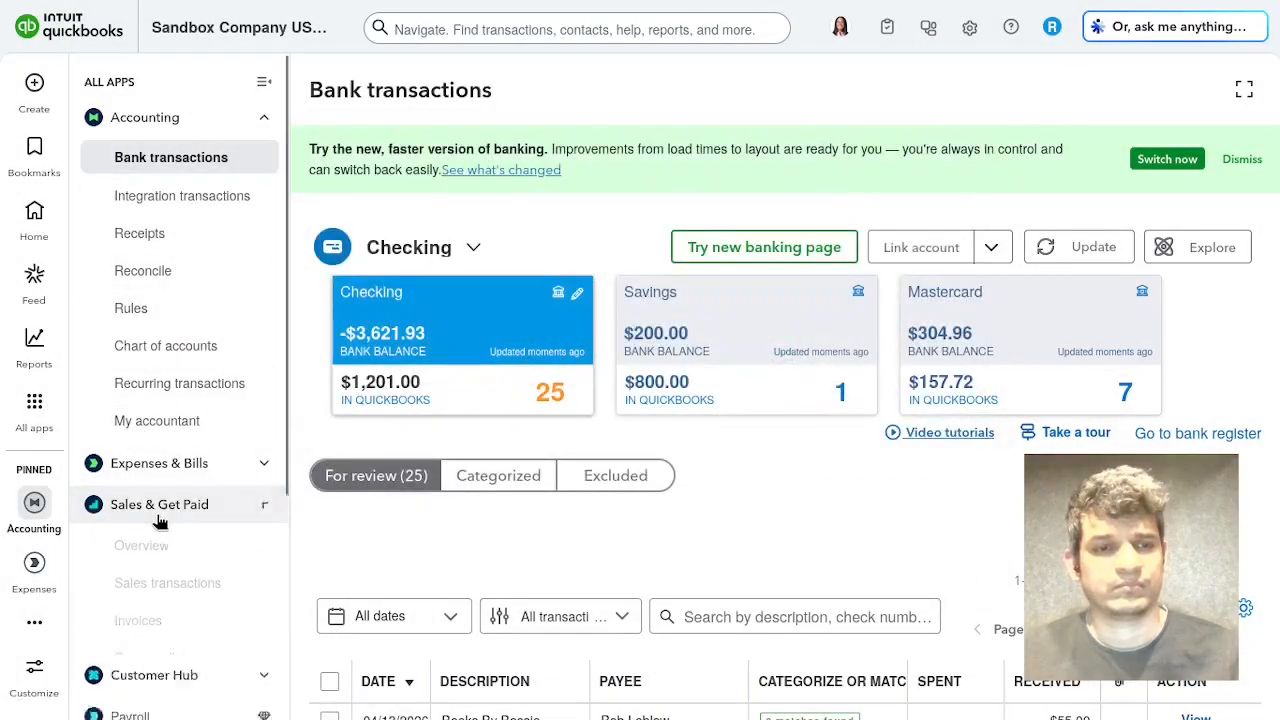
pyautogui.click(195, 582)
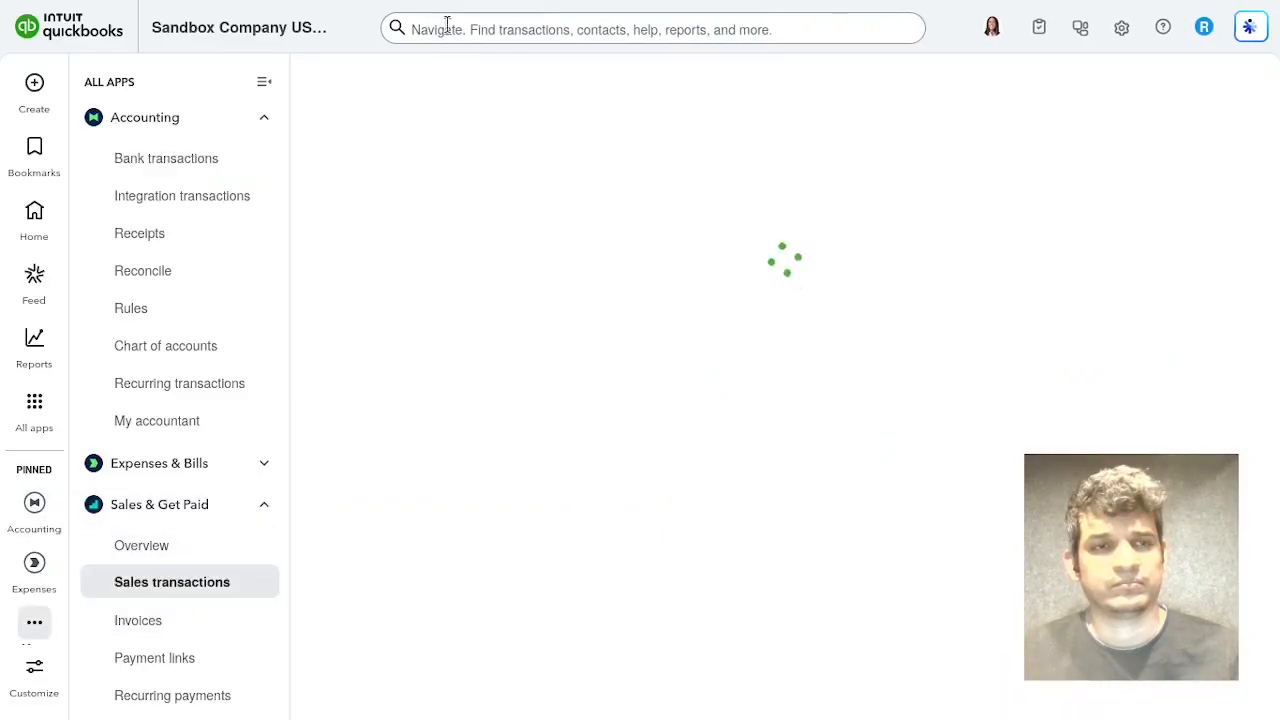
pyautogui.click(250, 130)
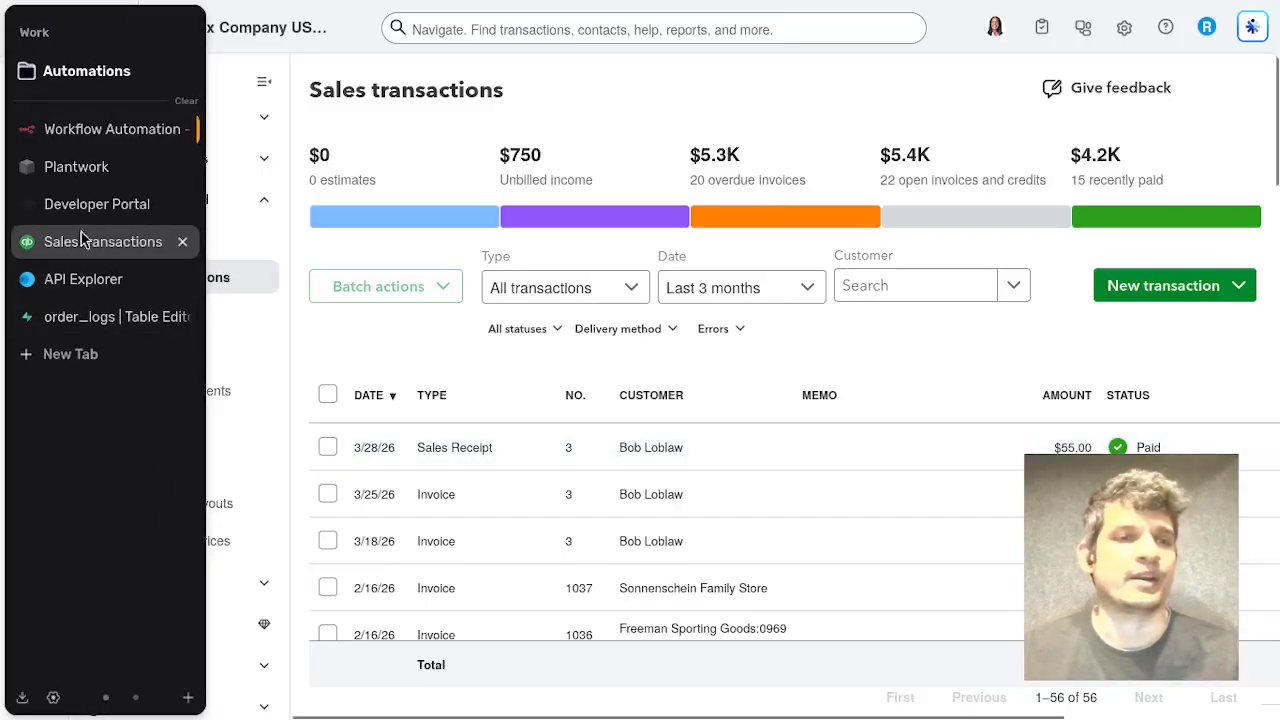
# Switch back to n8n and execute the Squarespace to QuickBooks Old workflow.
pyautogui.click(105, 131)
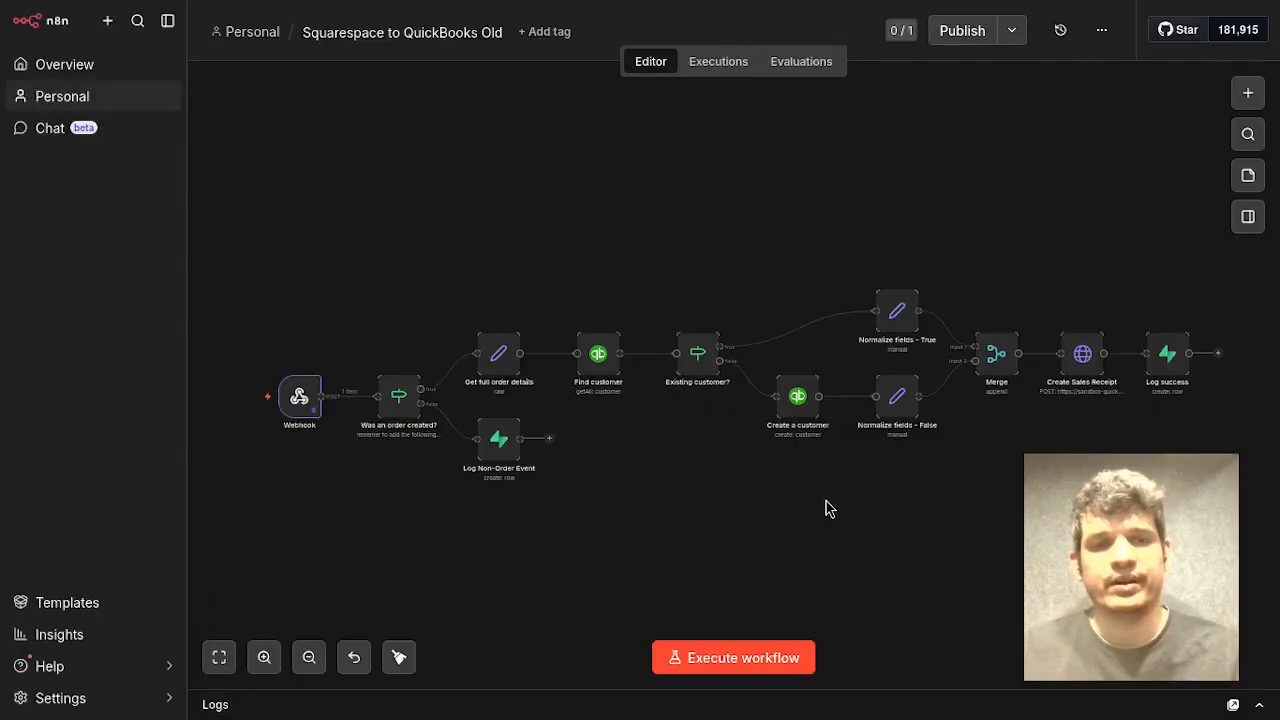
pyautogui.click(705, 661)
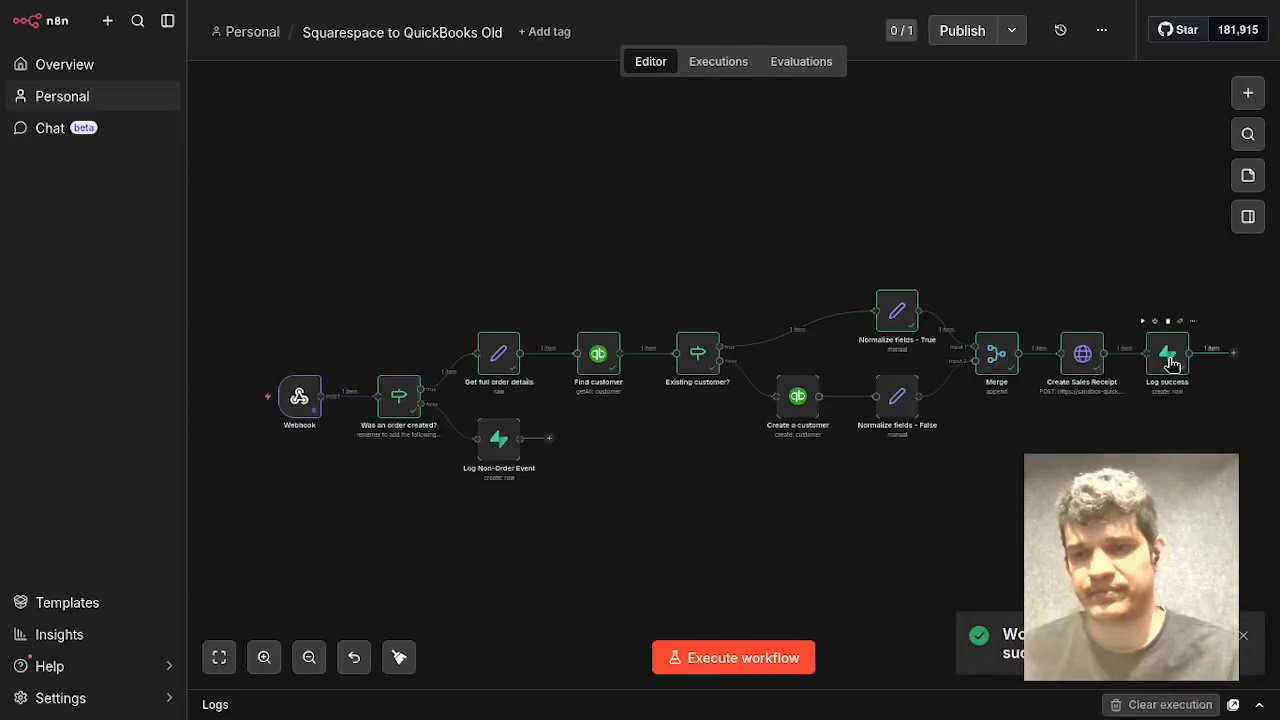
# Switch to QuickBooks Online and reload the Sales transactions list to check for the sales receipt from the workflow run.
pyautogui.moveTo(4, 280)
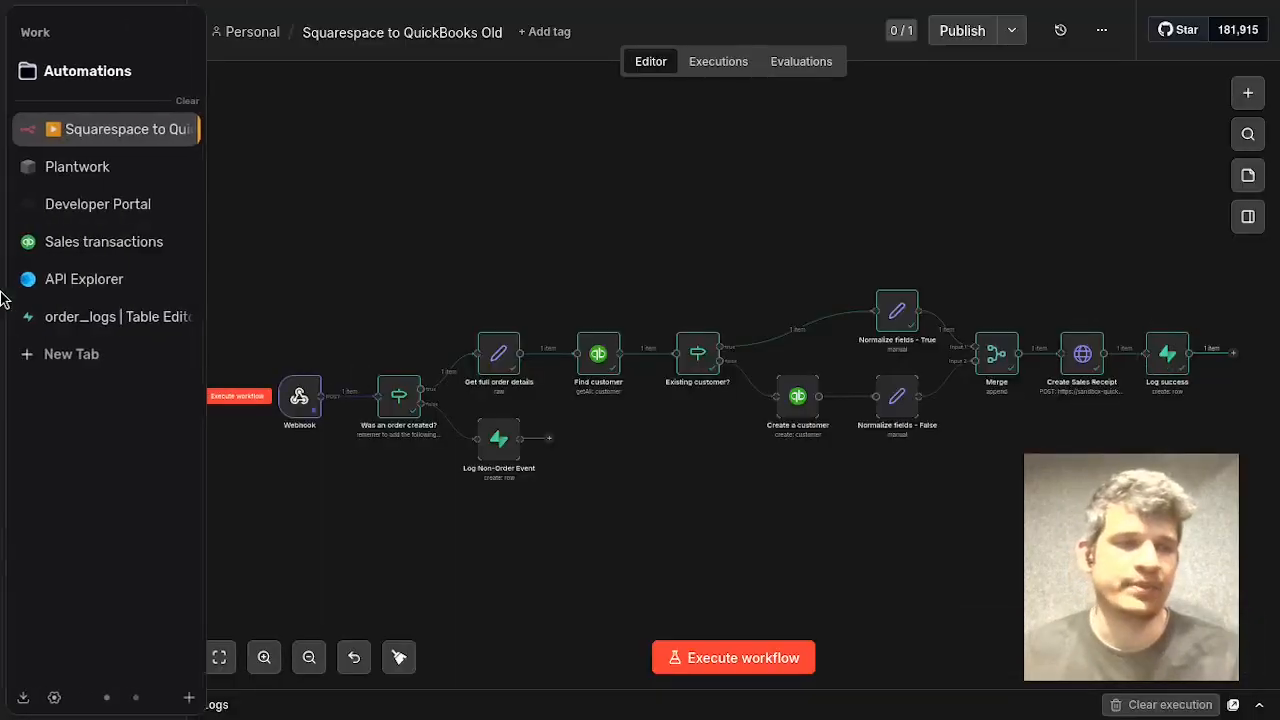
pyautogui.click(40, 245)
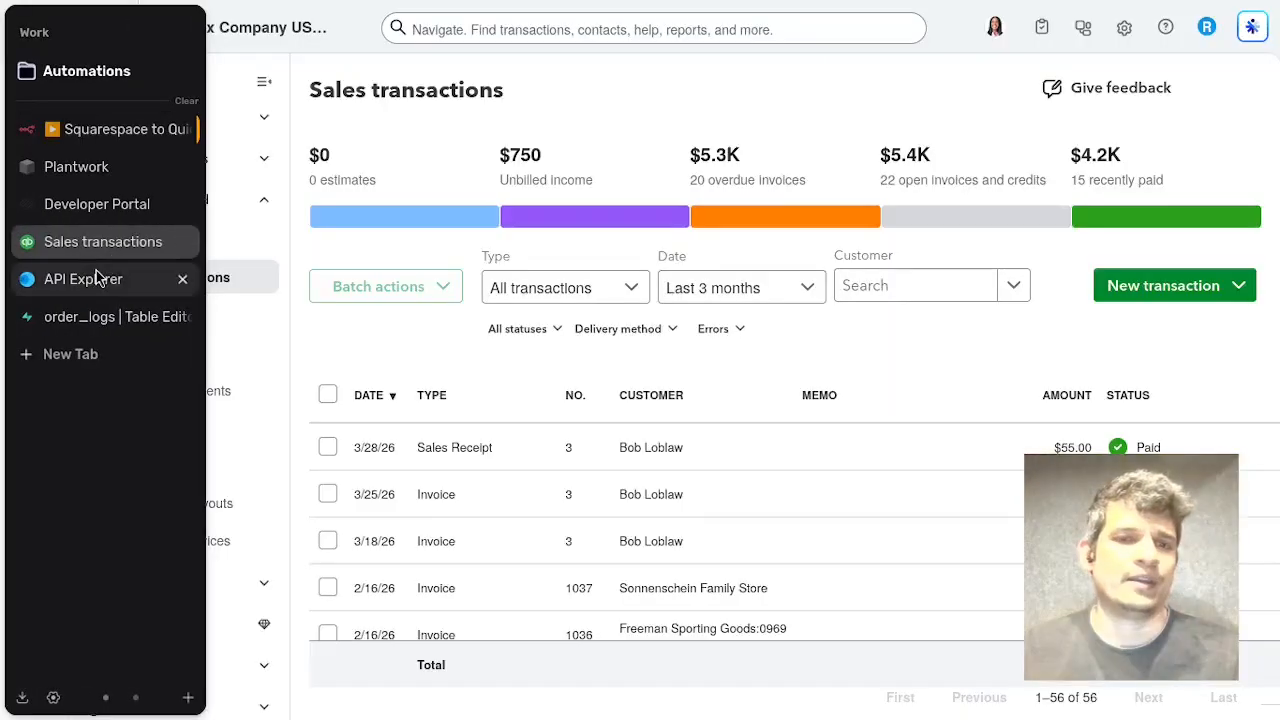
pyautogui.moveTo(108, 20)
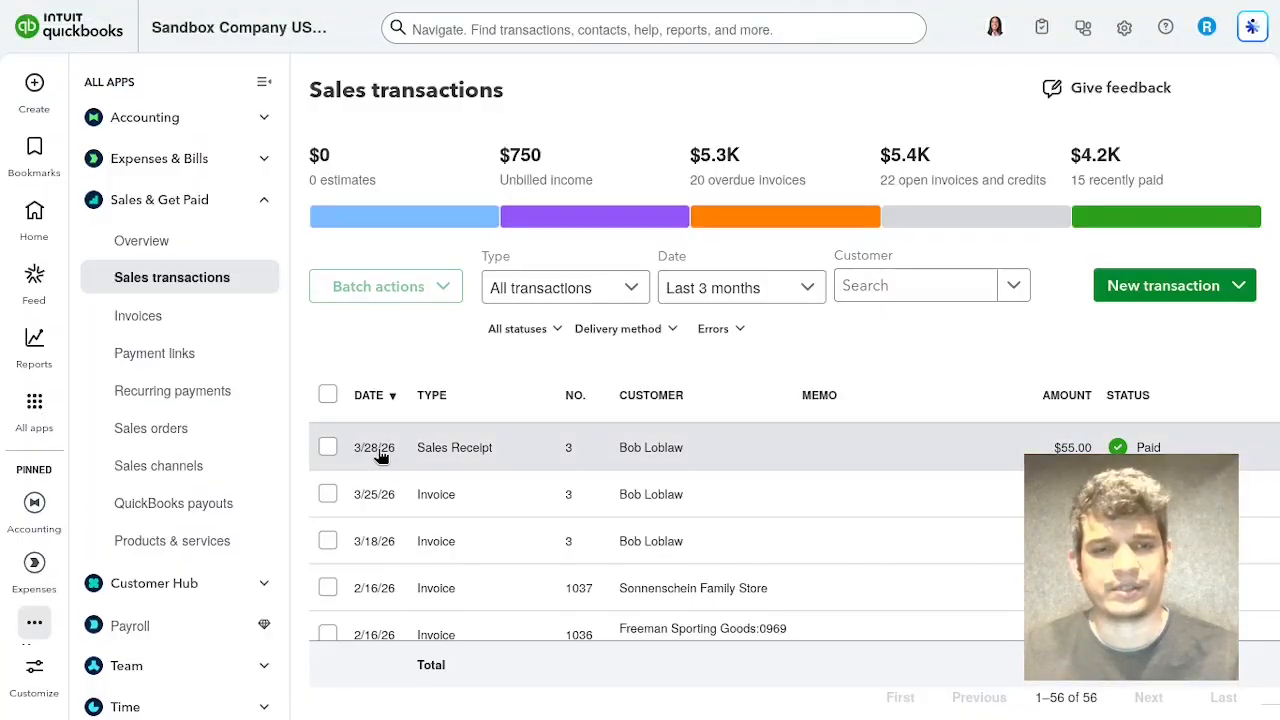
pyautogui.click(104, 18)
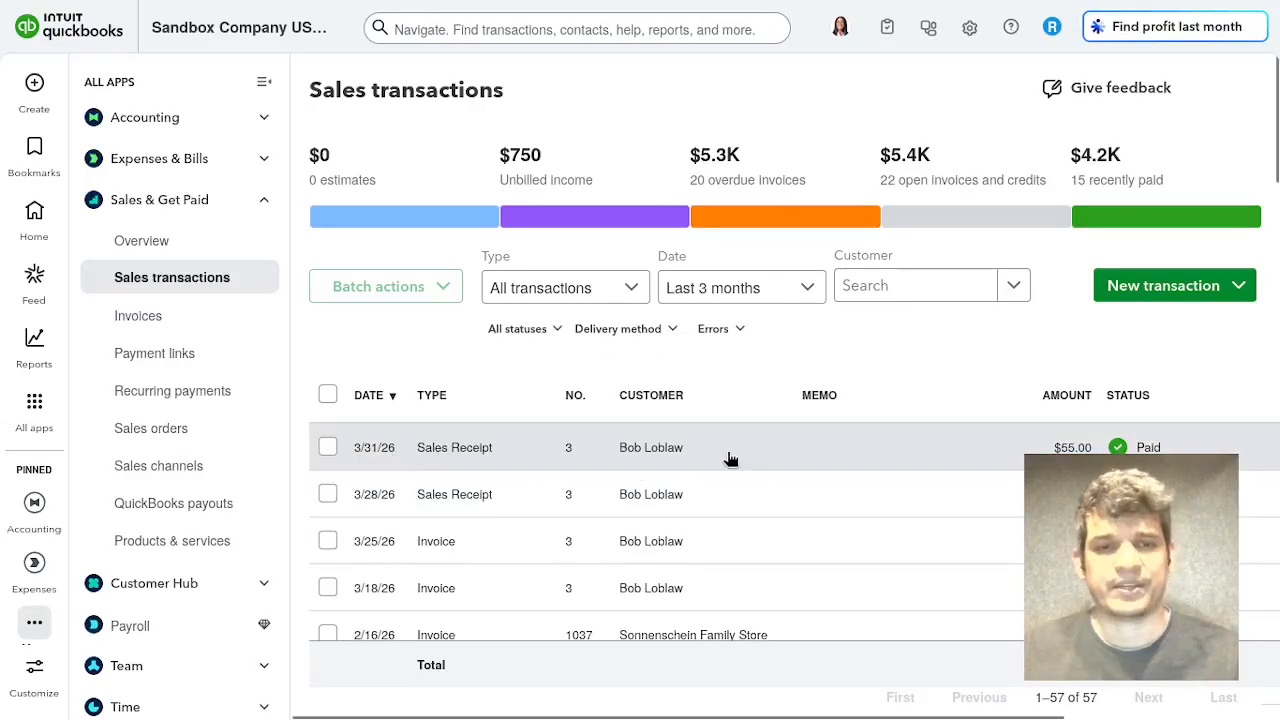
# Switch to Supabase and examine the order_logs table, including its columns further along, for the log entry from the run.
pyautogui.moveTo(3, 230)
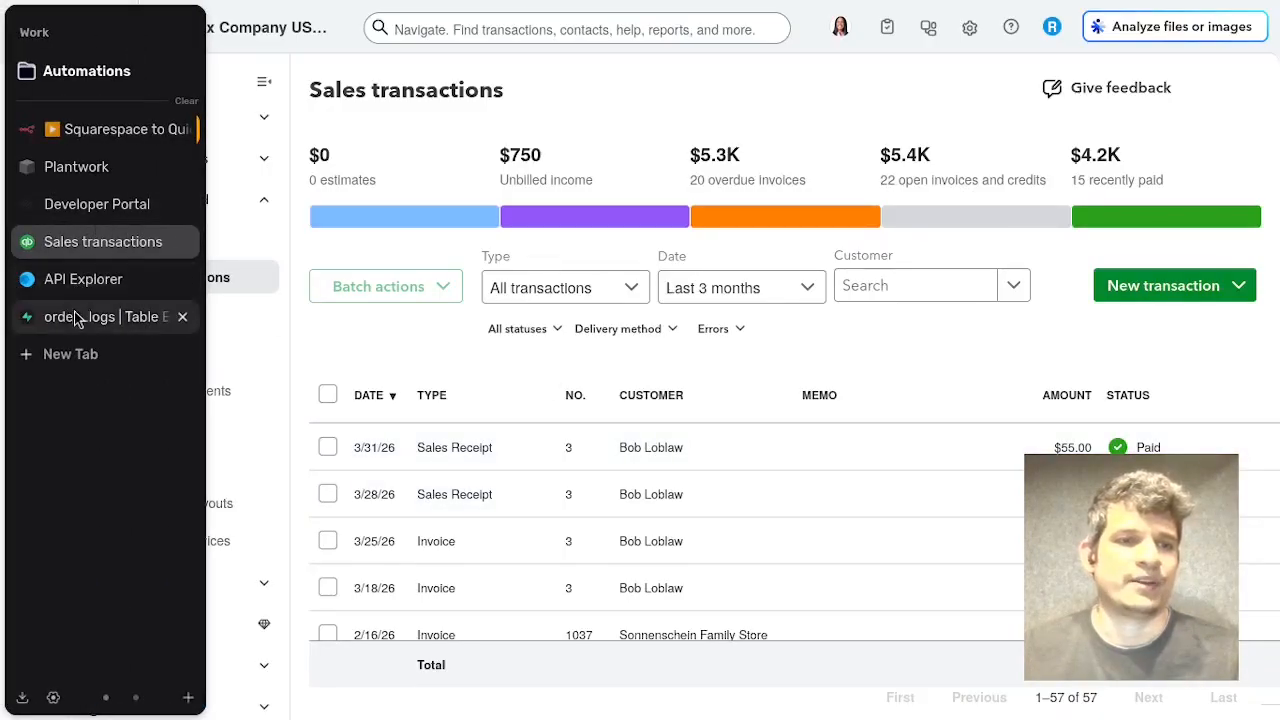
pyautogui.click(75, 317)
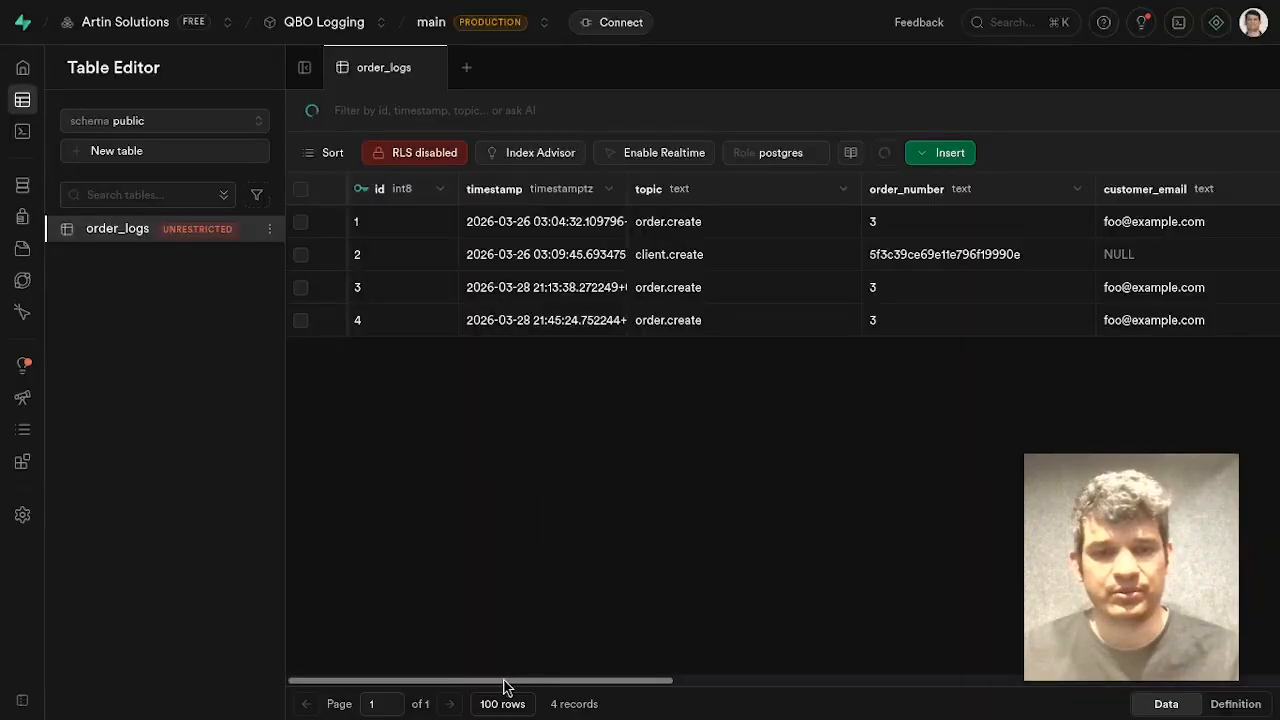
pyautogui.moveTo(509, 683); pyautogui.dragTo(371, 666)
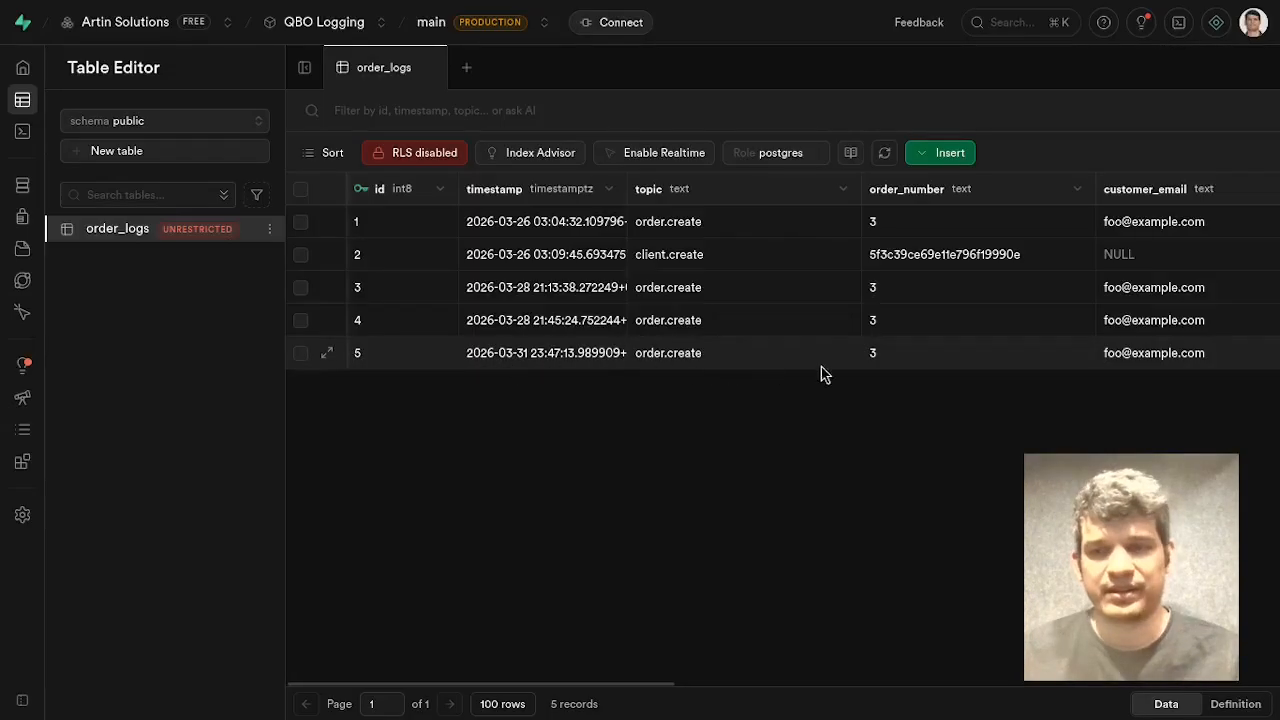
pyautogui.moveTo(543, 686); pyautogui.dragTo(430, 690)
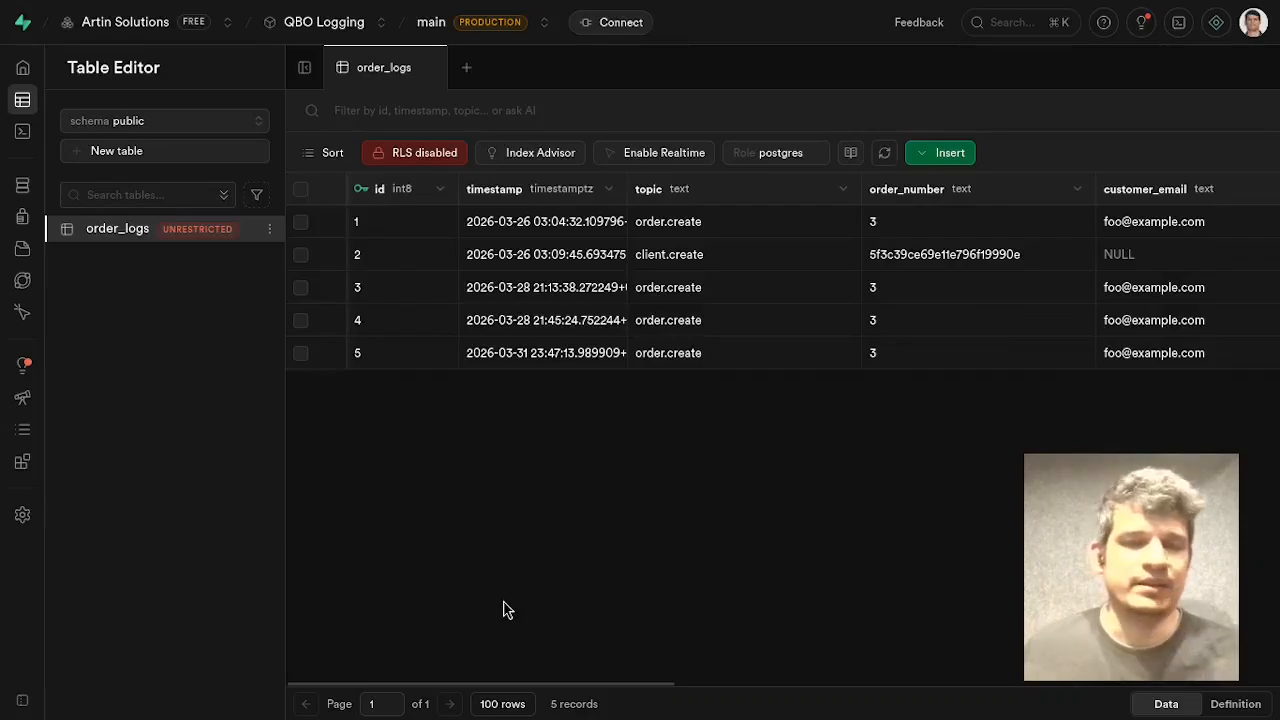